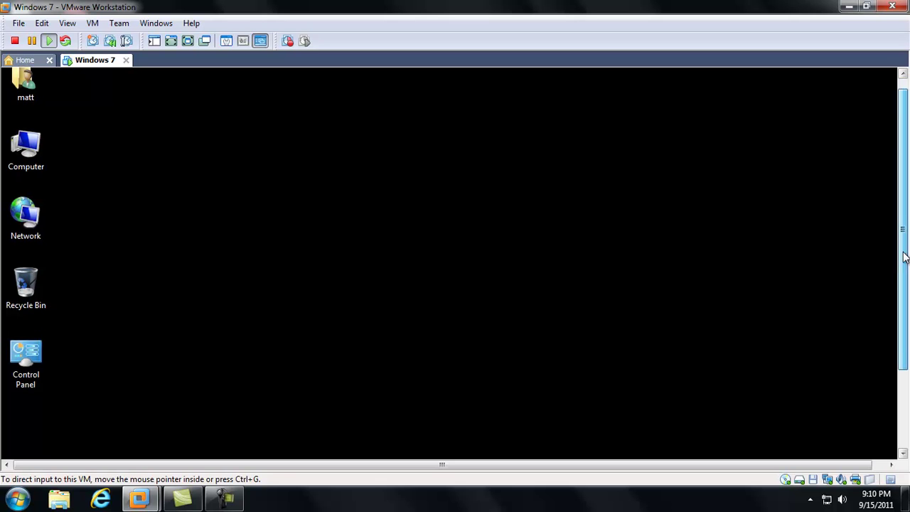
Scroll the VMware console down until the Windows 7 guest's taskbar is visible.
drag(906, 233, 906, 319)
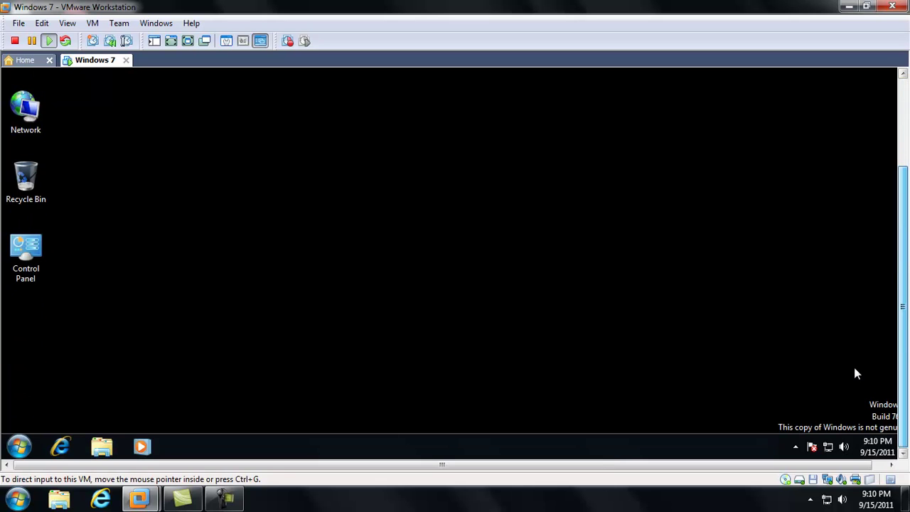
Launch Internet Explorer in the guest, reposition its window, and load google.com.
click(61, 448)
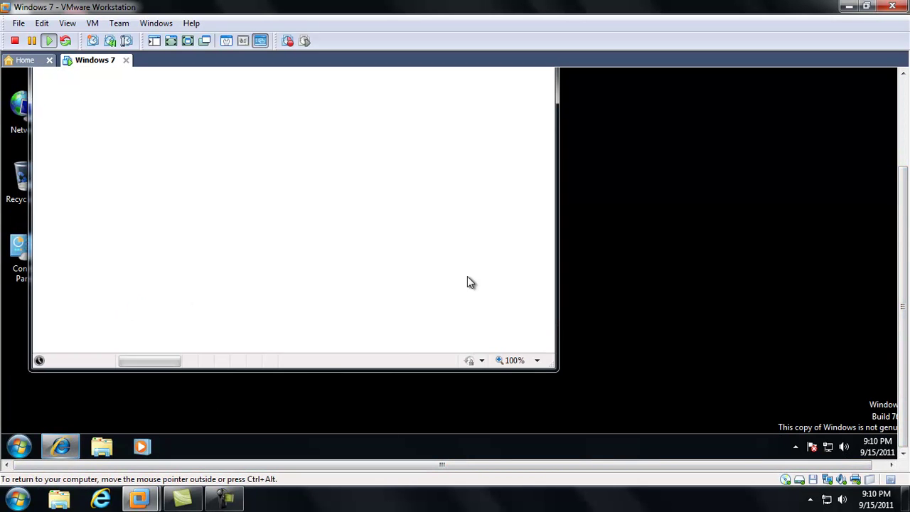
drag(905, 258, 905, 166)
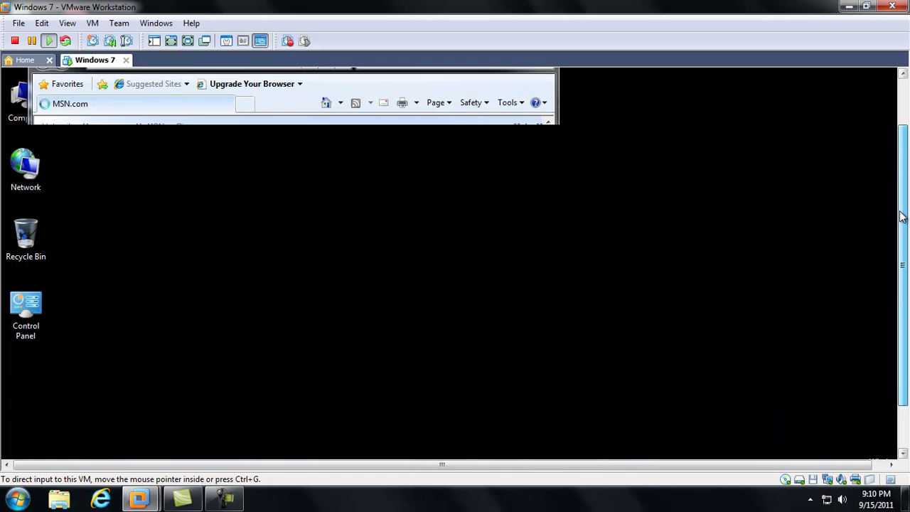
drag(270, 103, 413, 91)
click(390, 114)
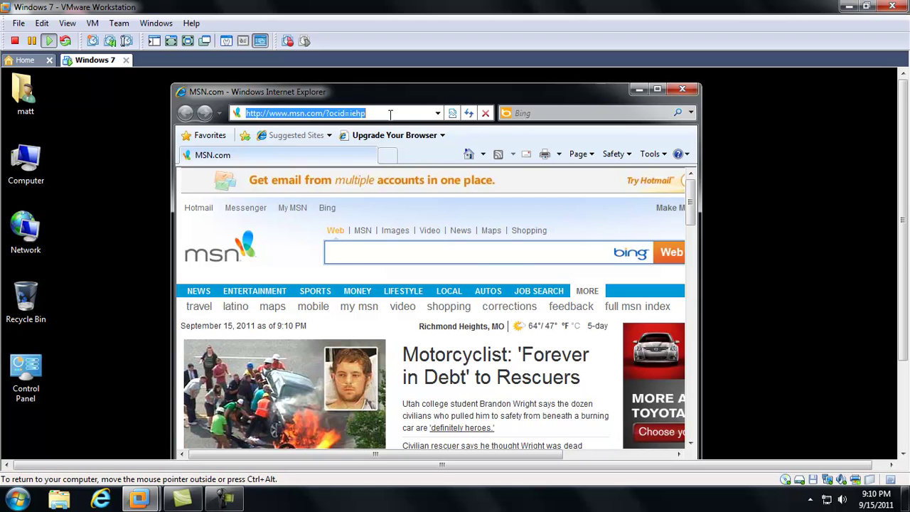
text(google.com)
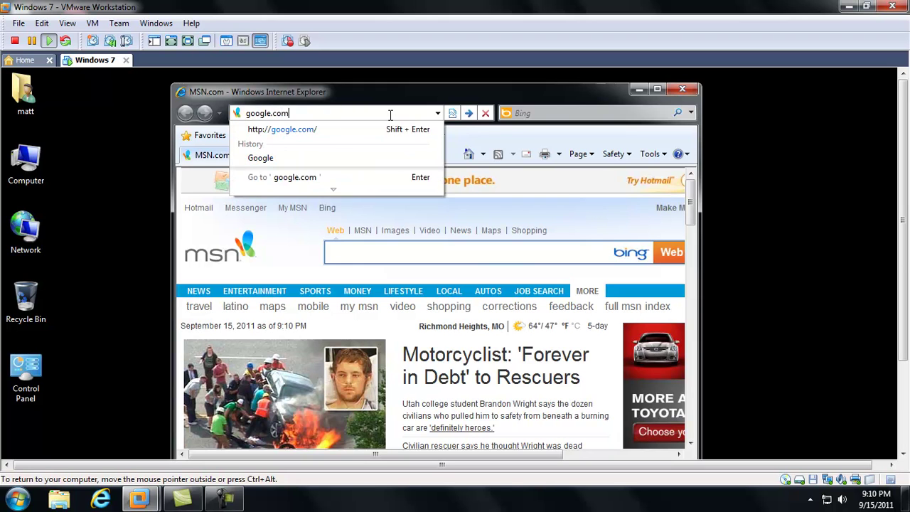
key(Return)
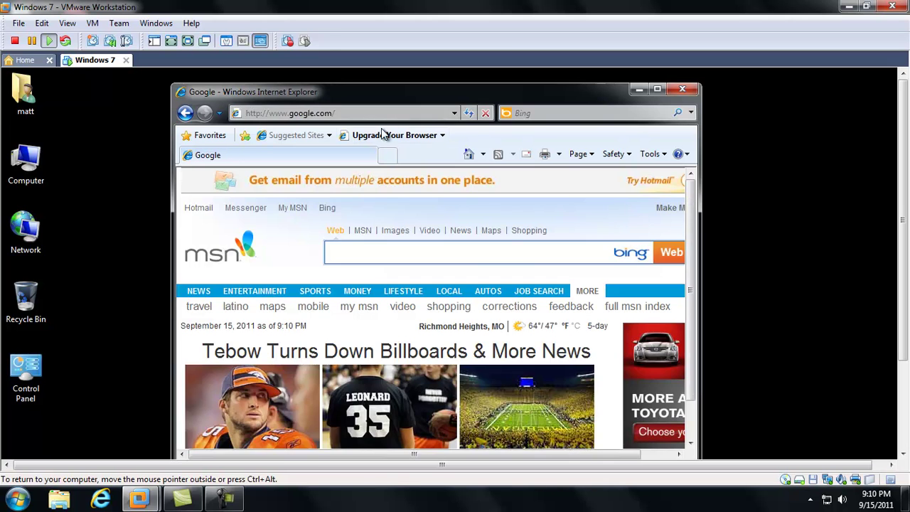
Go to filehippo.com using the address bar's suggestion for 'file'.
click(382, 111)
text(file)
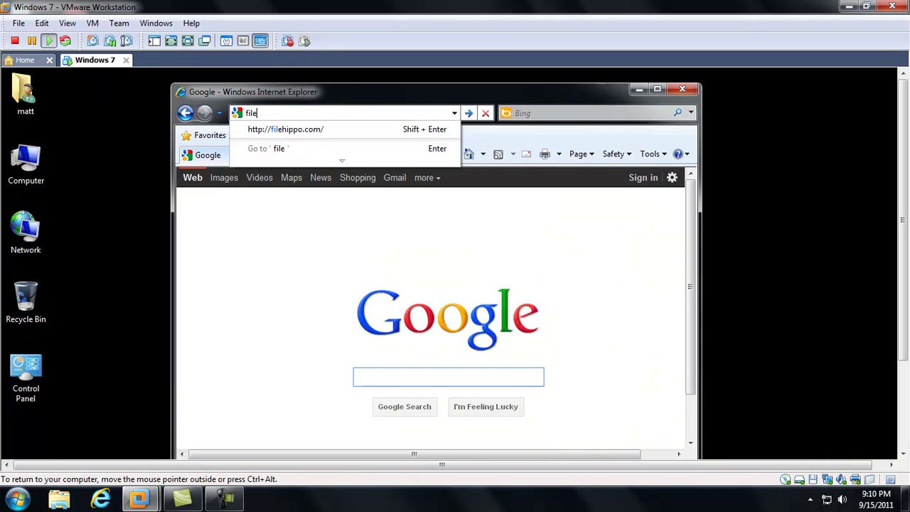
key(Down)
key(Return)
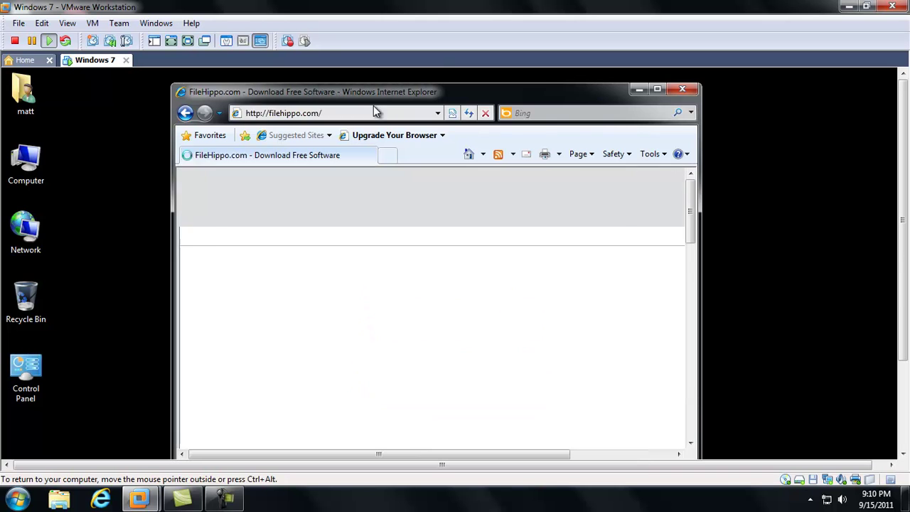
Maximize the browser, put the VM in full screen, and open FileHippo's full Anti-Malware list.
click(658, 91)
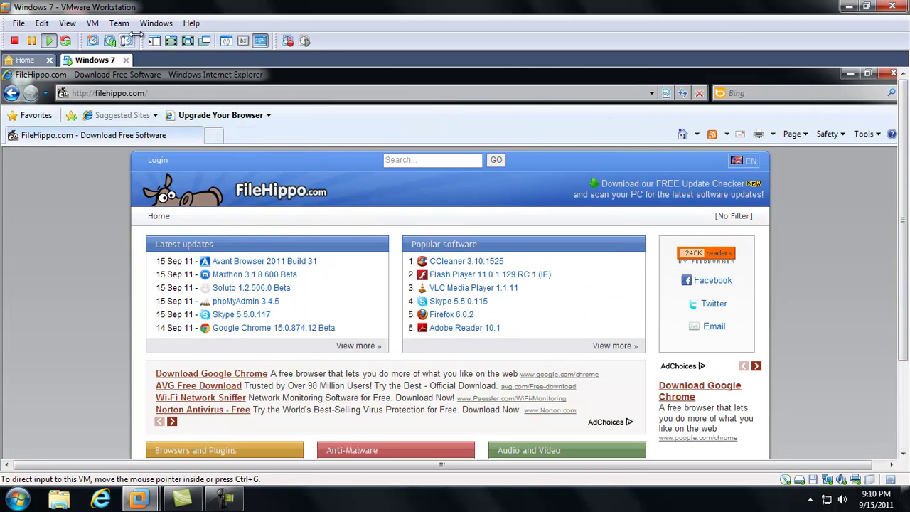
click(171, 40)
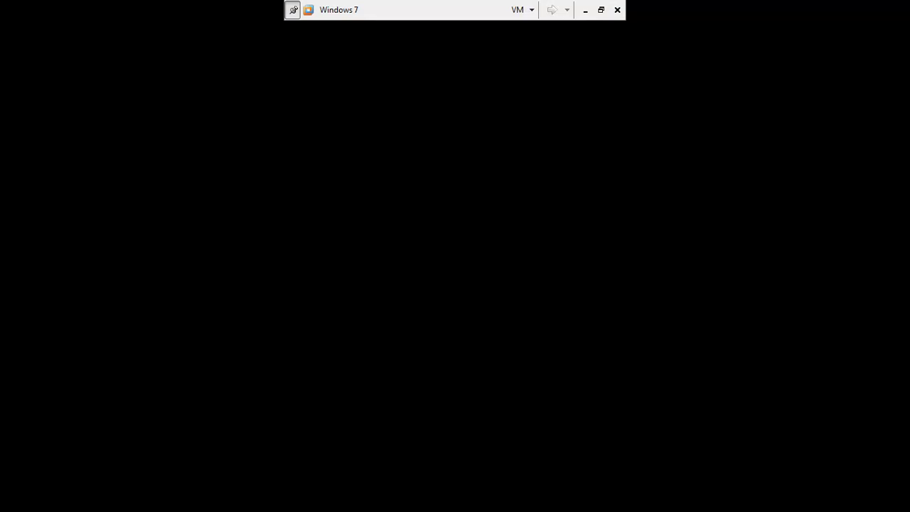
scroll(907, 195, down, 5)
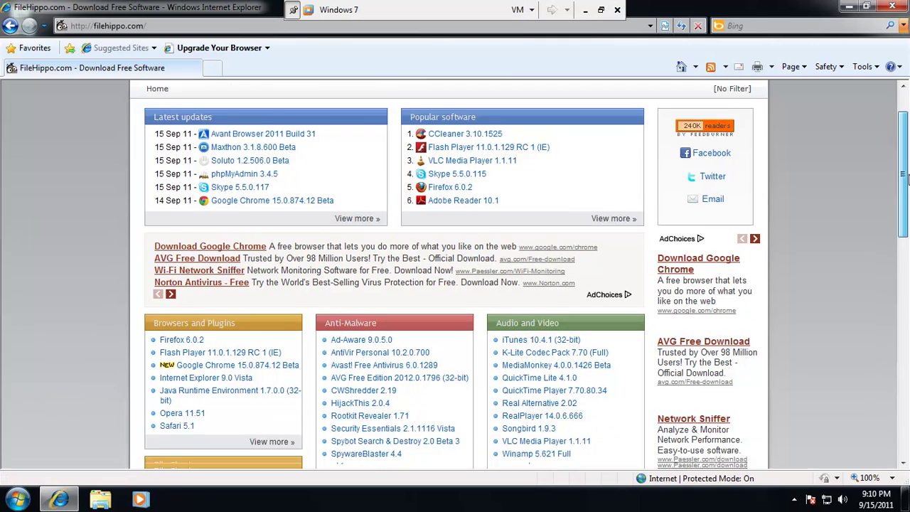
click(429, 356)
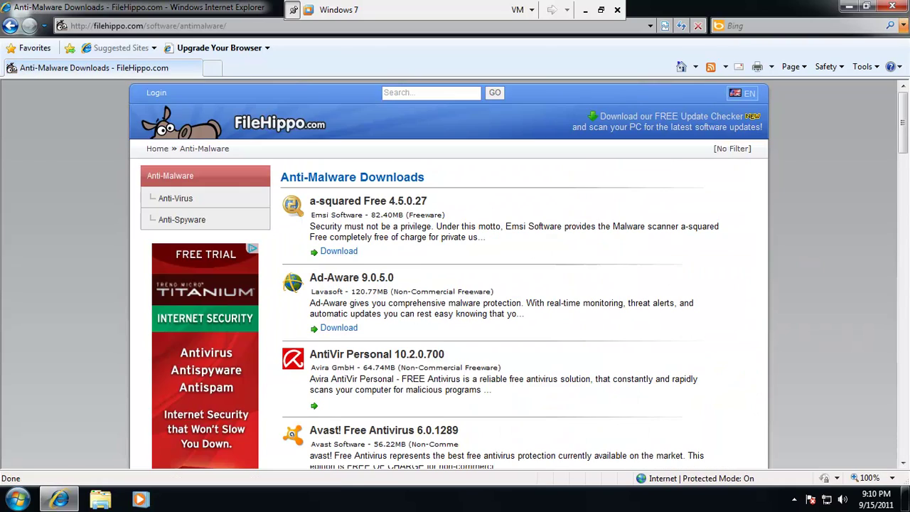
drag(902, 135, 902, 328)
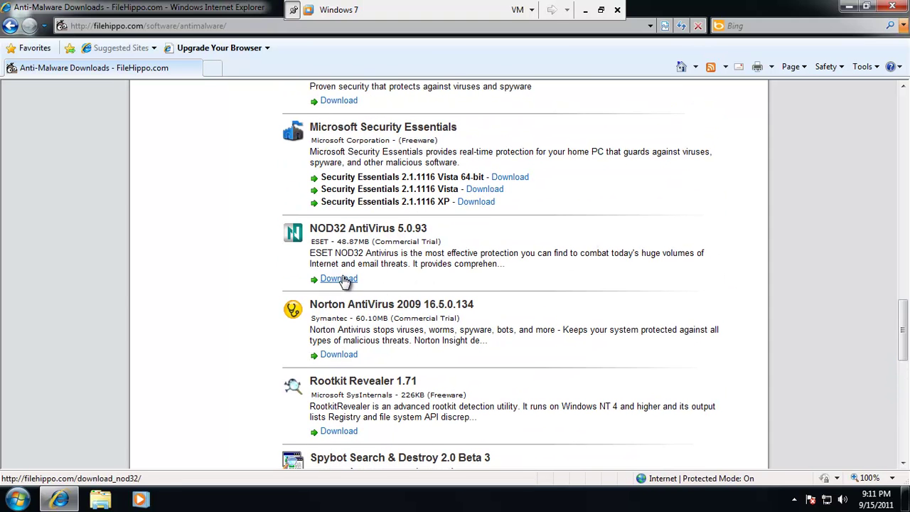
Download the latest NOD32 AntiVirus version, allowing the blocked file download.
click(344, 279)
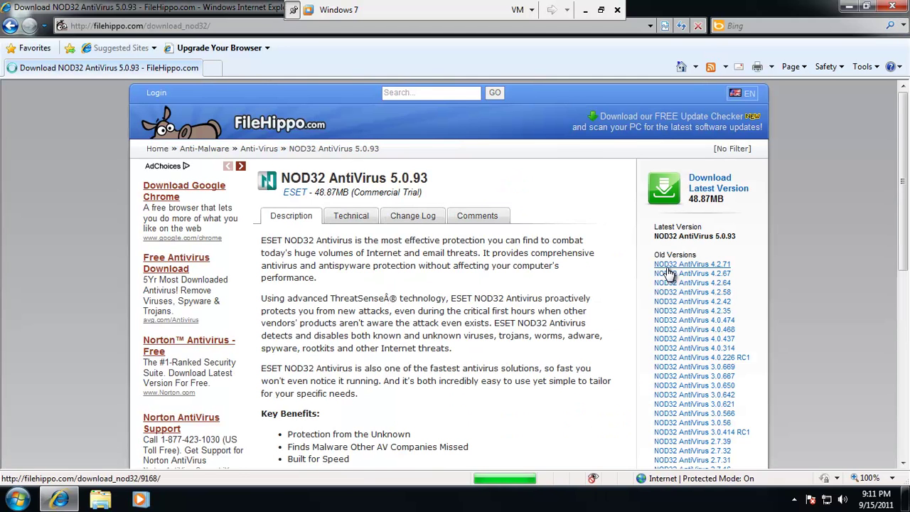
click(714, 183)
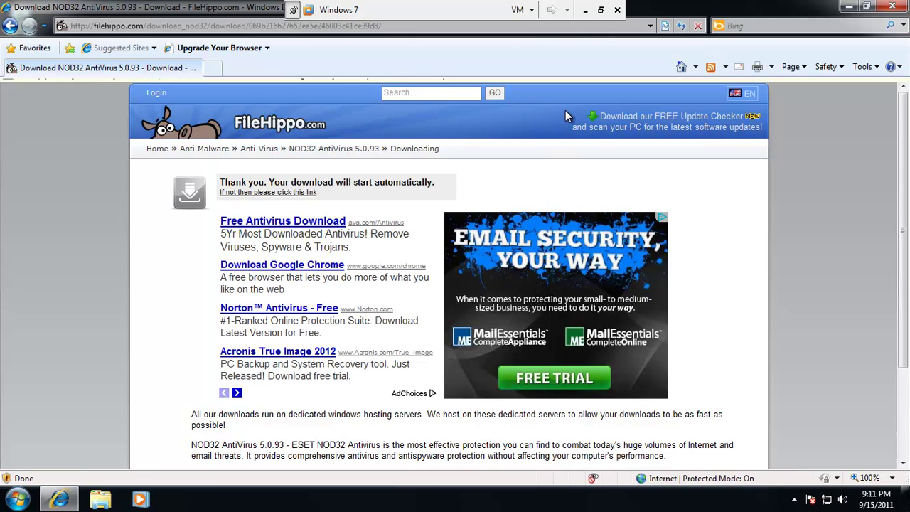
click(490, 86)
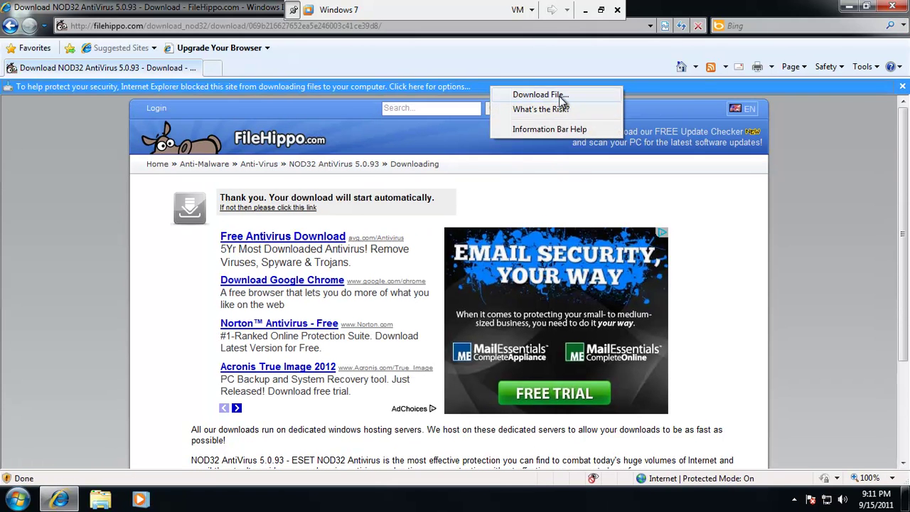
click(559, 96)
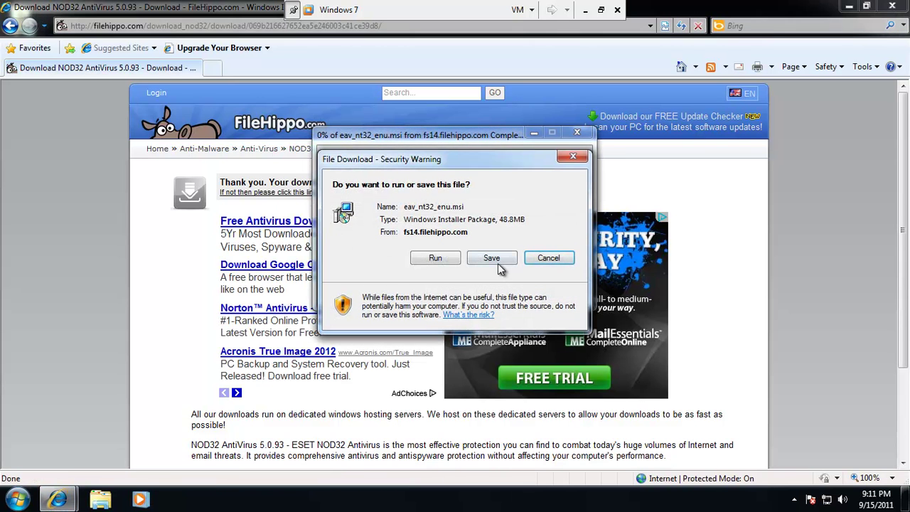
Save eav_nt32_enu.msi to the Desktop and minimize the browser while the 48.8MB download completes.
click(493, 257)
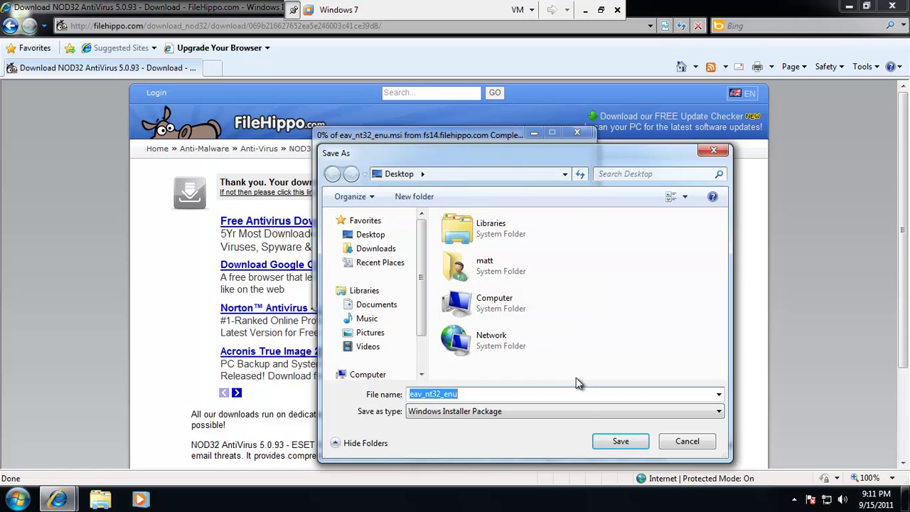
click(617, 449)
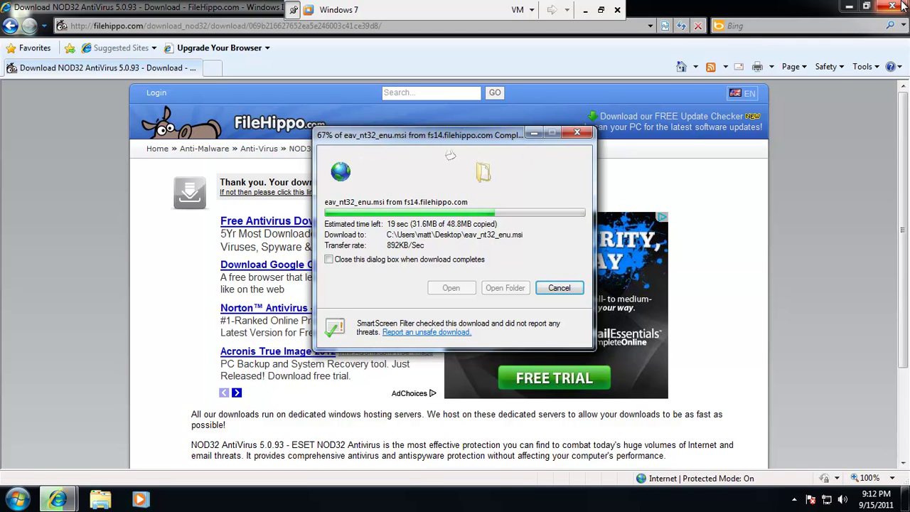
click(848, 7)
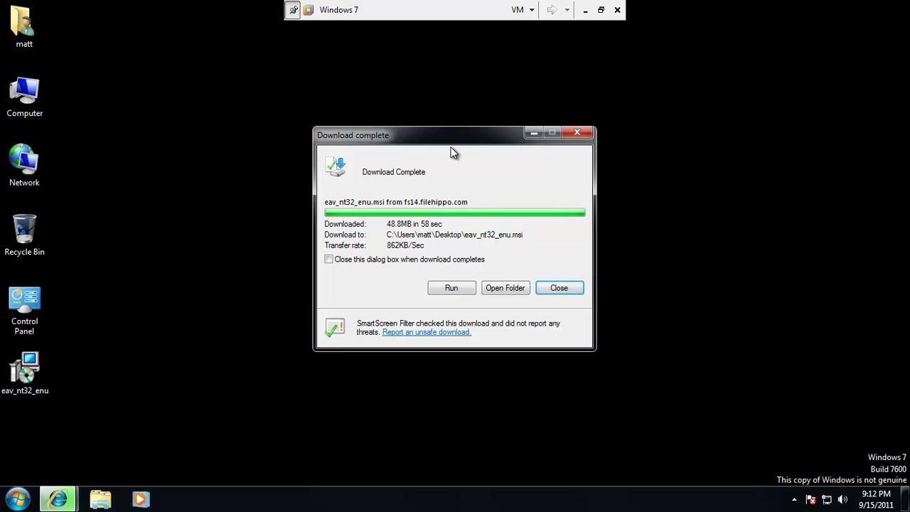
Run the downloaded ESET installer, pass the Welcome page, and accept the licence terms.
click(451, 288)
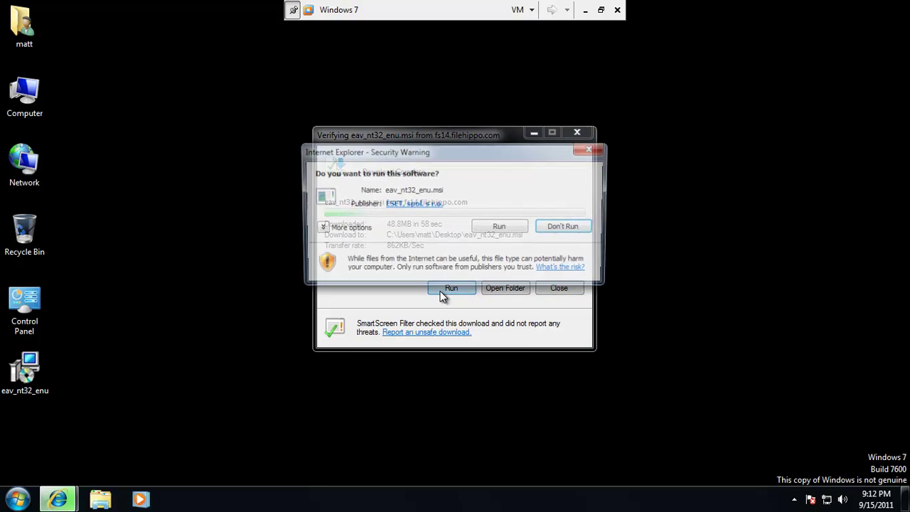
click(496, 226)
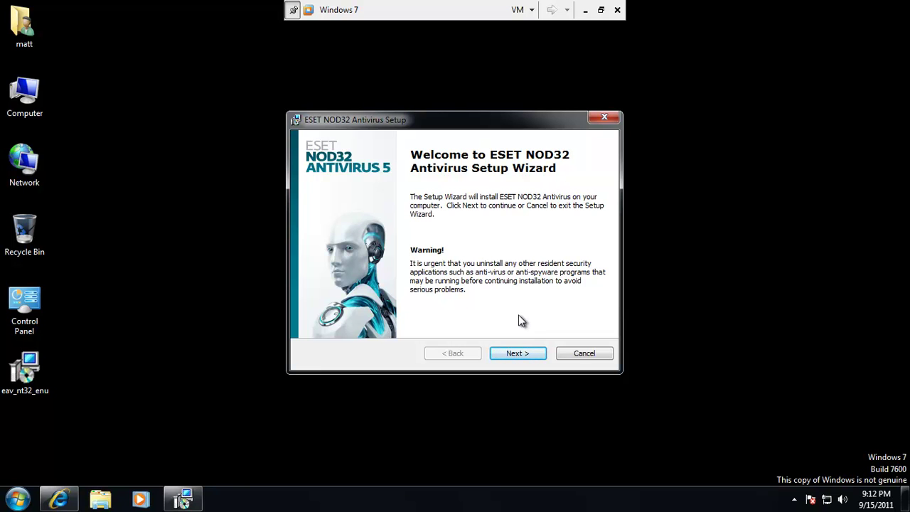
click(518, 352)
click(393, 302)
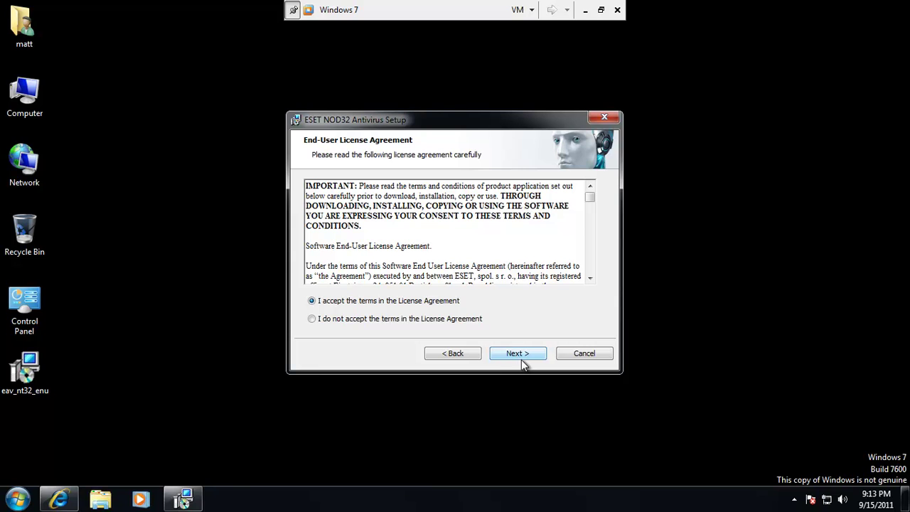
Keep Typical mode and Live Grid, enable potentially unwanted application detection, then begin installing.
click(523, 358)
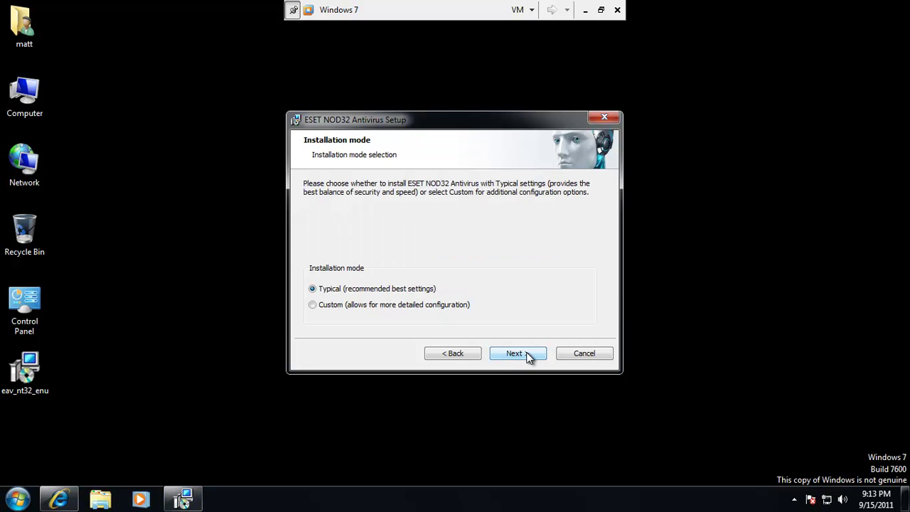
click(522, 355)
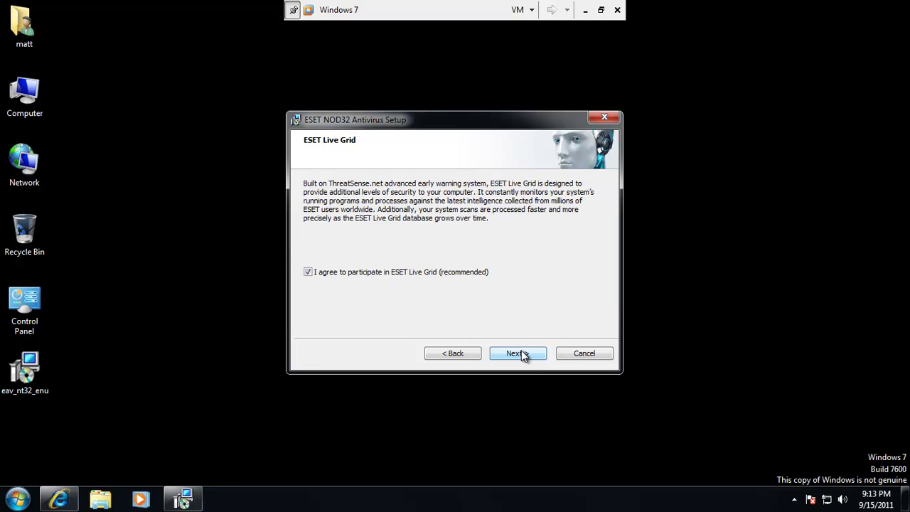
click(523, 355)
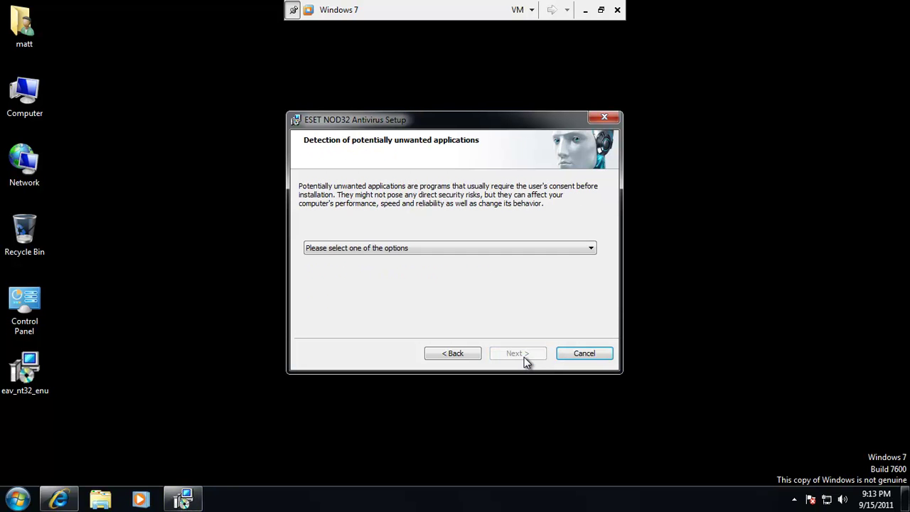
click(477, 249)
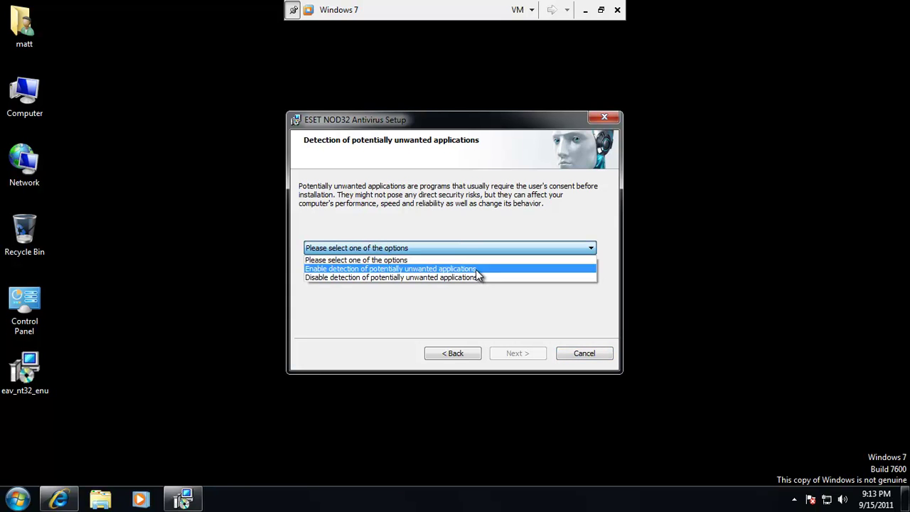
click(476, 270)
click(522, 350)
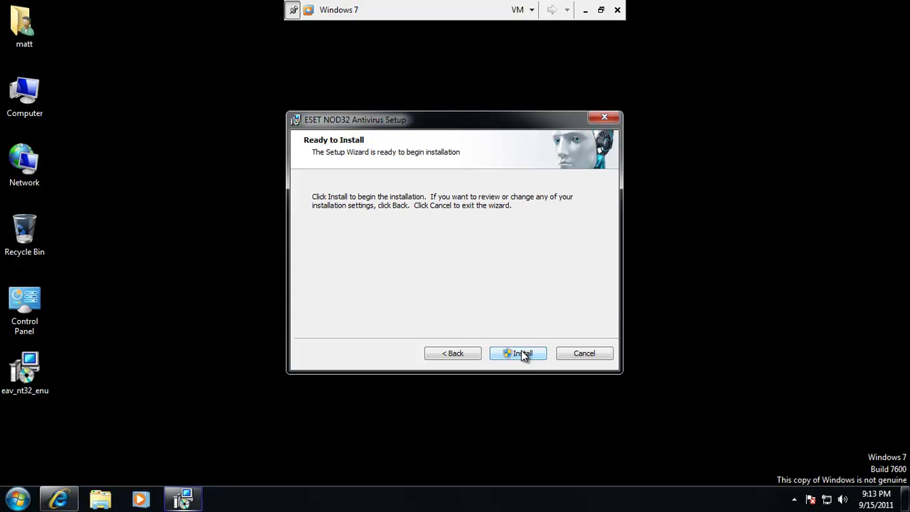
click(522, 350)
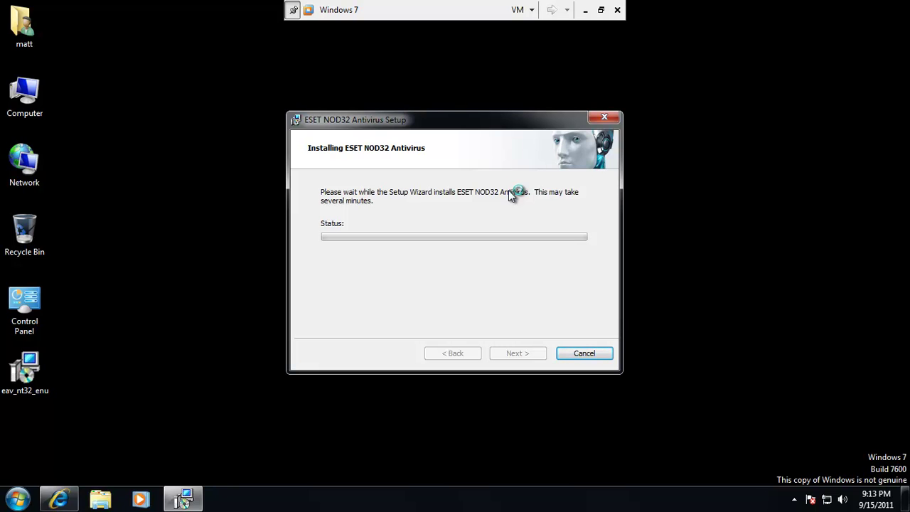
Approve the permission prompt and let the NOD32 installation reach about halfway.
click(505, 263)
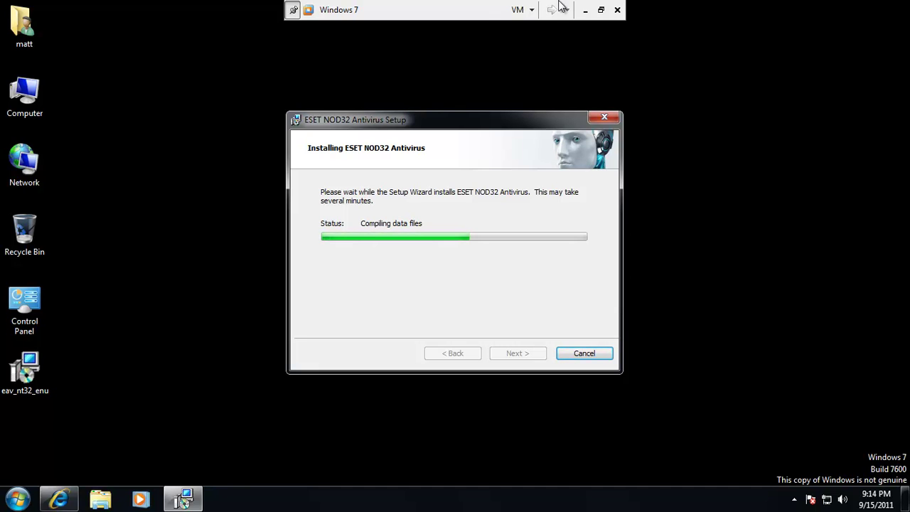
drag(762, 408, 909, 486)
drag(769, 437, 908, 497)
drag(755, 427, 909, 486)
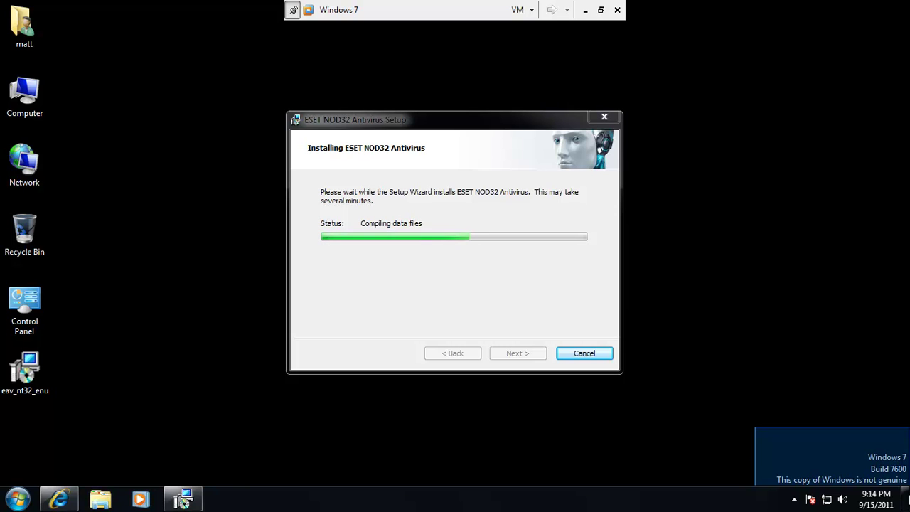
mouse_move(909, 486)
mouse_down()
mouse_move(897, 481)
mouse_move(906, 472)
mouse_move(909, 486)
mouse_up()
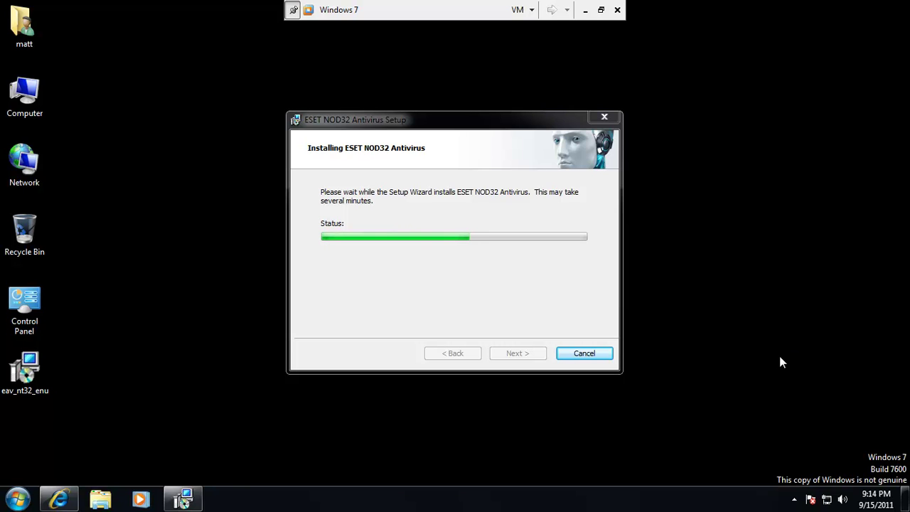
drag(763, 430, 909, 487)
click(320, 343)
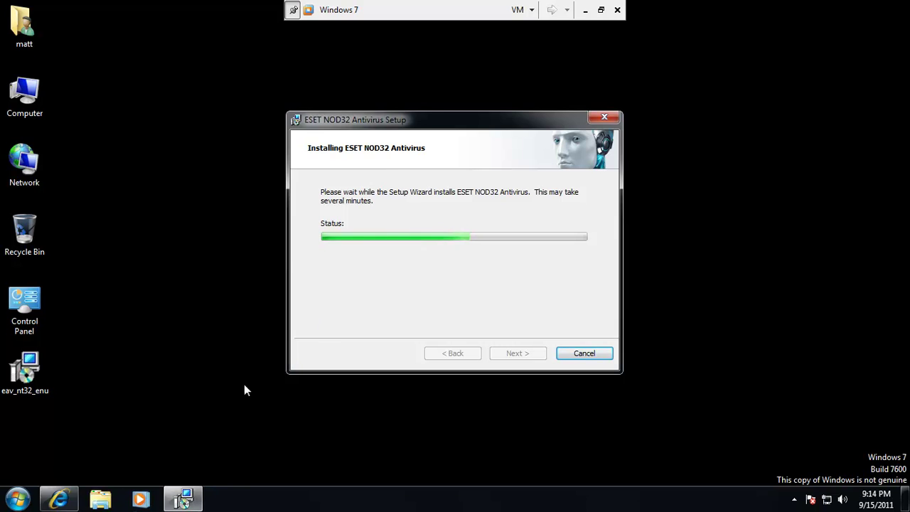
Bring Internet Explorer forward and load the Google homepage.
click(68, 500)
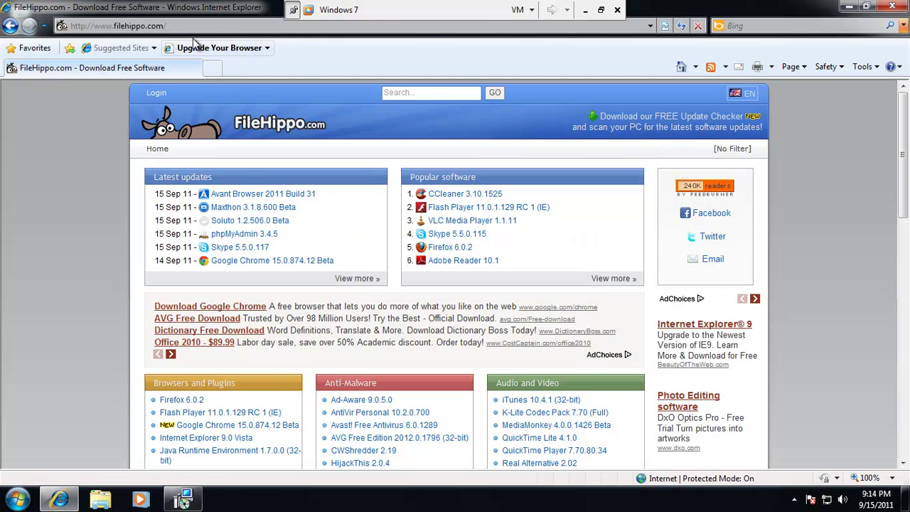
click(194, 26)
text(google.com)
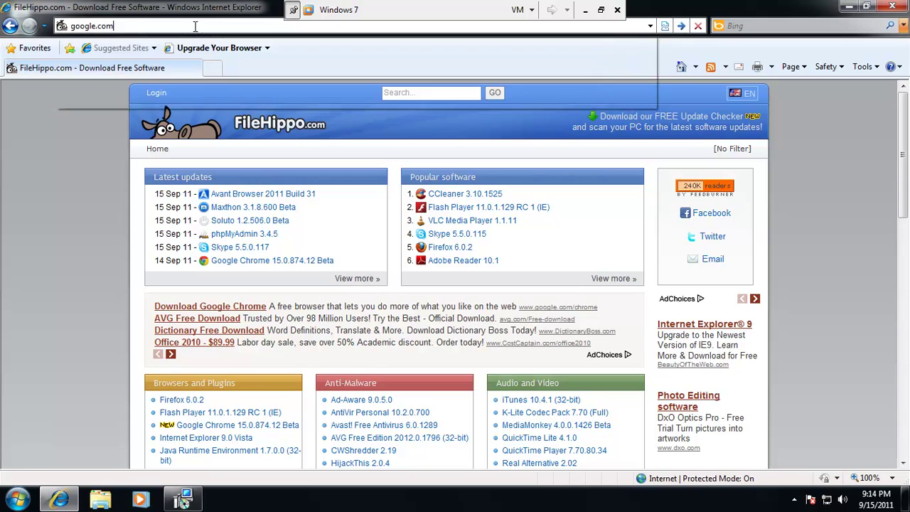
key(Return)
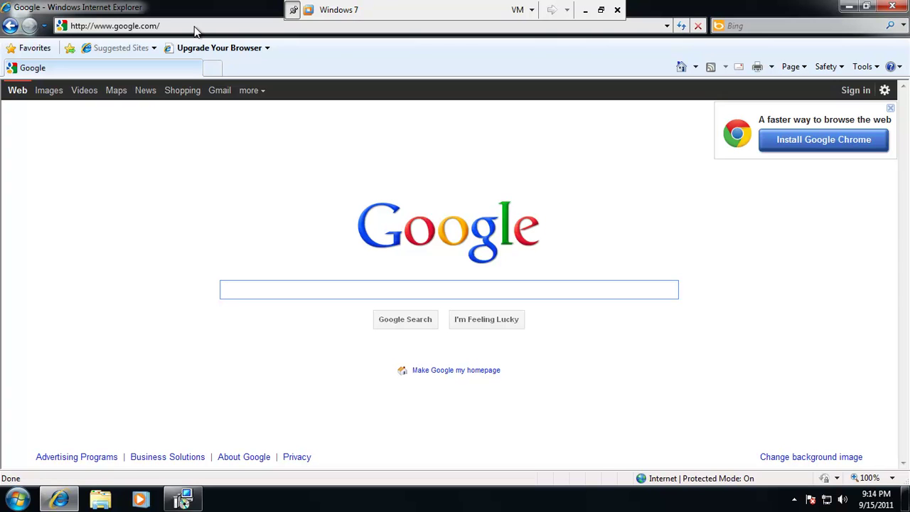
click(195, 26)
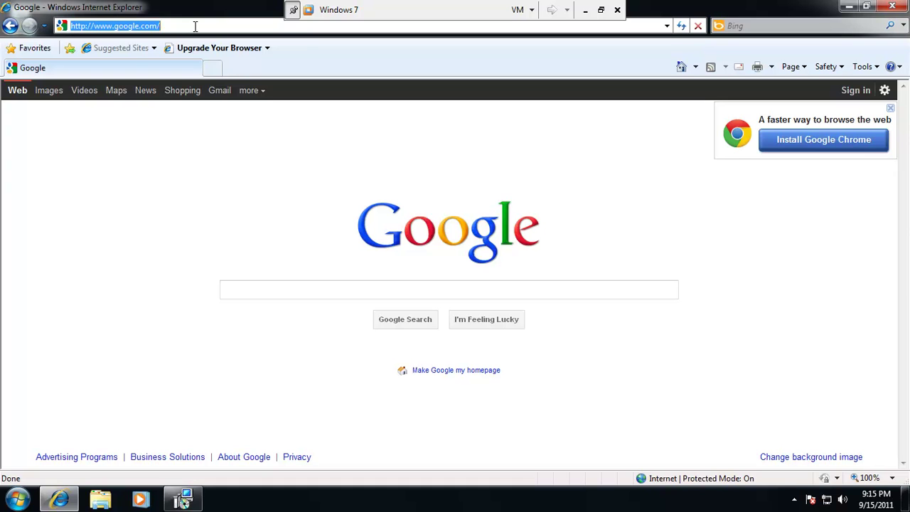
text(m)
key(BackSpace)
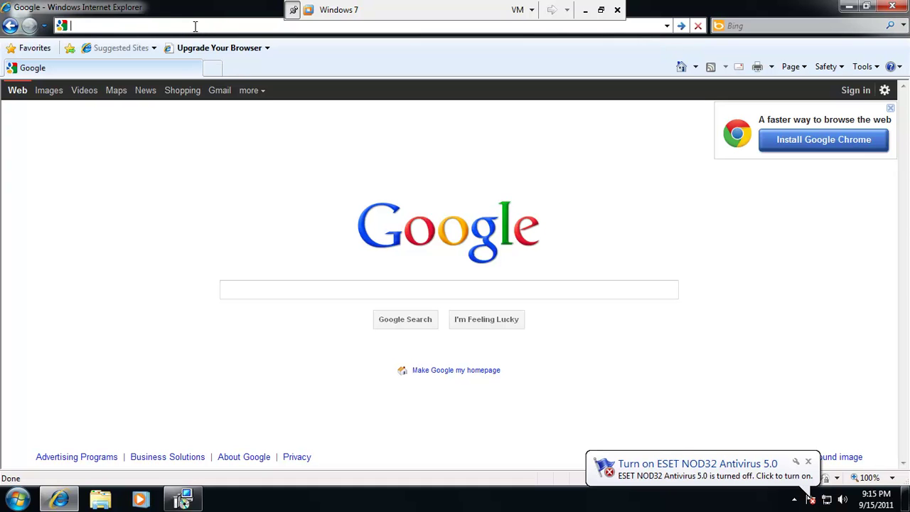
Search Google for 'malware domain list mdl' and open the first Malware Domain List result.
click(351, 291)
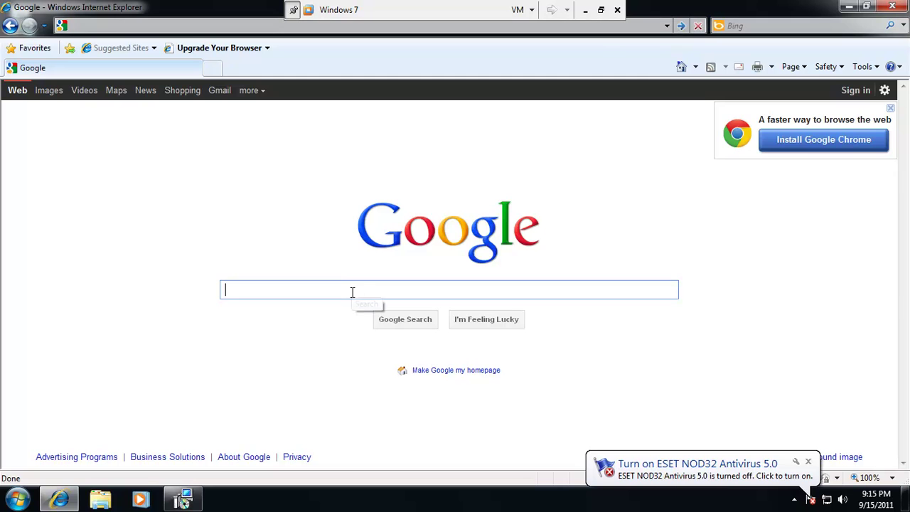
text(ma)
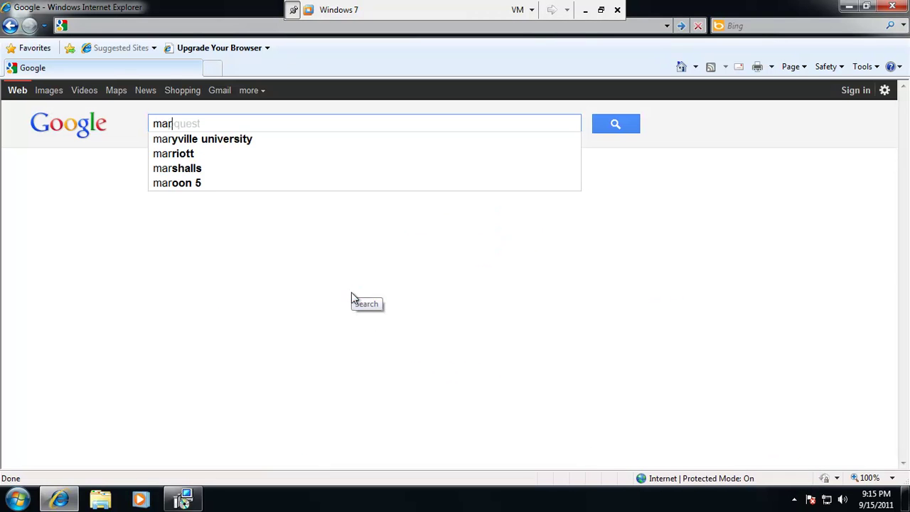
text(lwar)
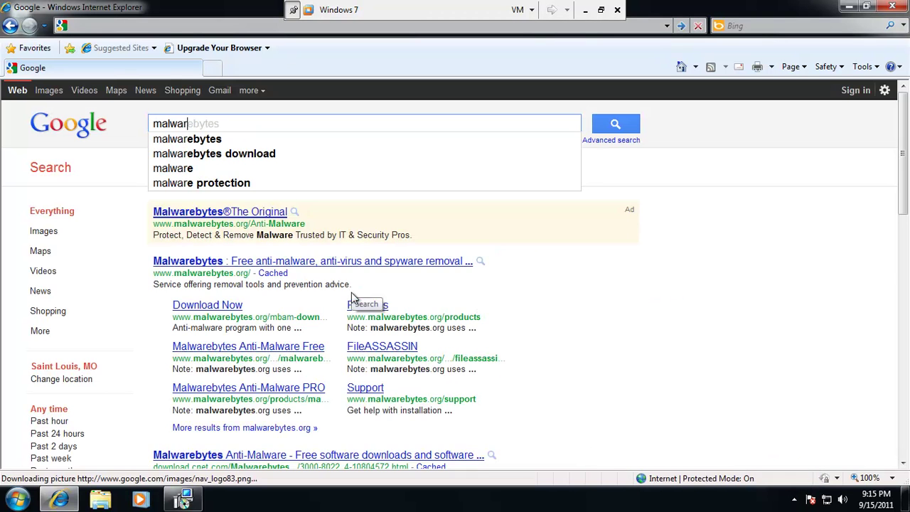
text(e doma)
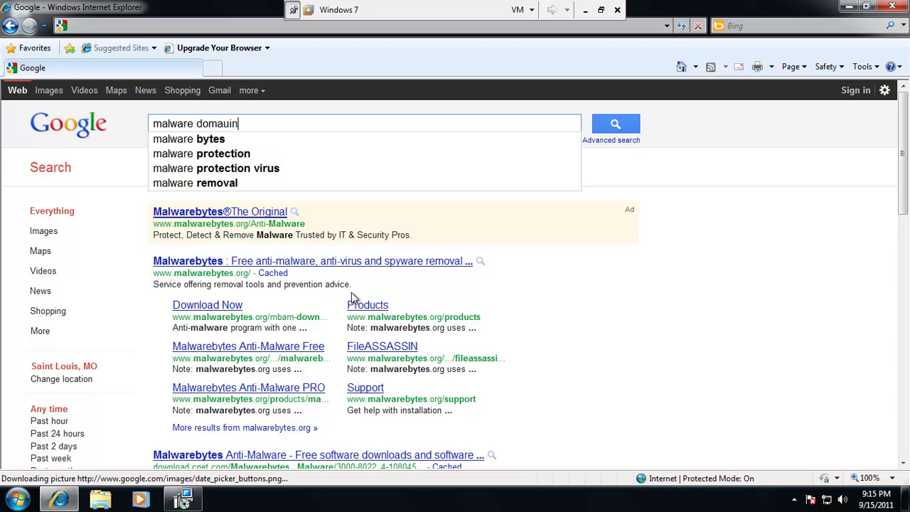
text(in)
key(Down)
key(Down)
key(Down)
key(Down)
key(Up)
key(Return)
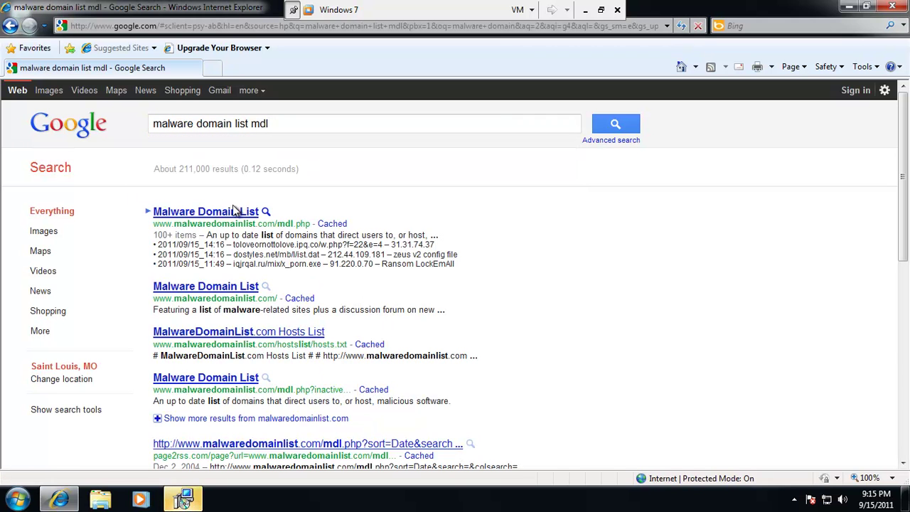
click(227, 212)
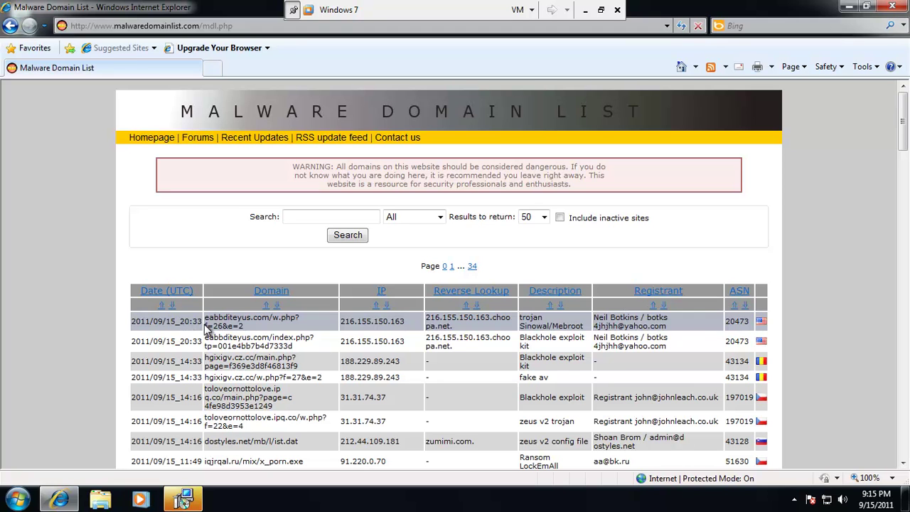
Click Finish in the completed ESET setup wizard and minimize Internet Explorer.
click(202, 501)
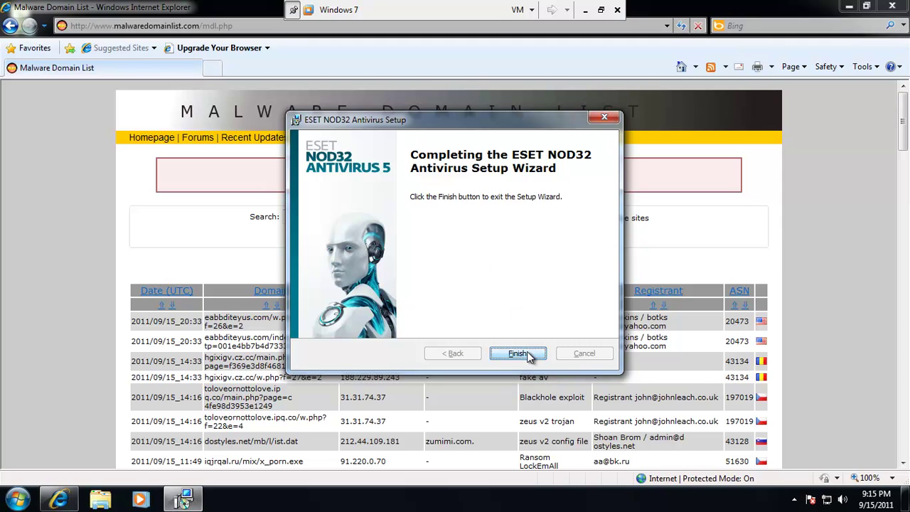
click(528, 353)
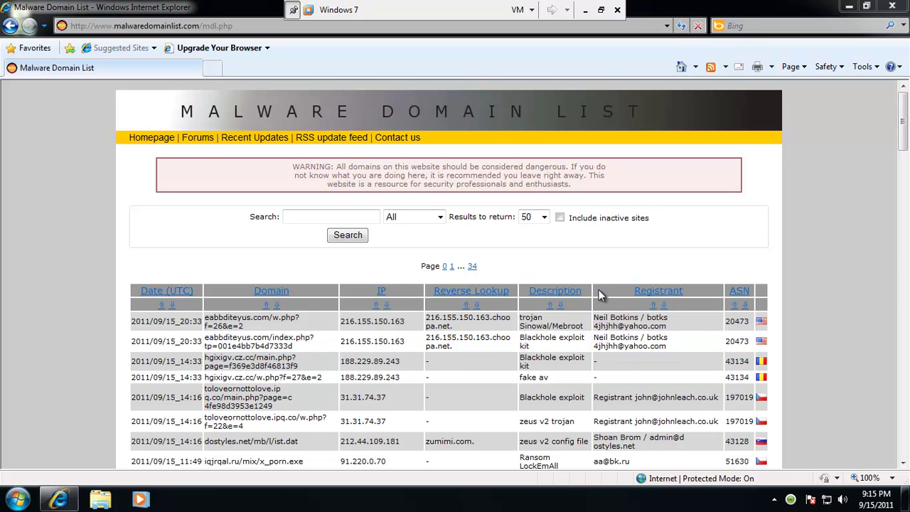
click(847, 6)
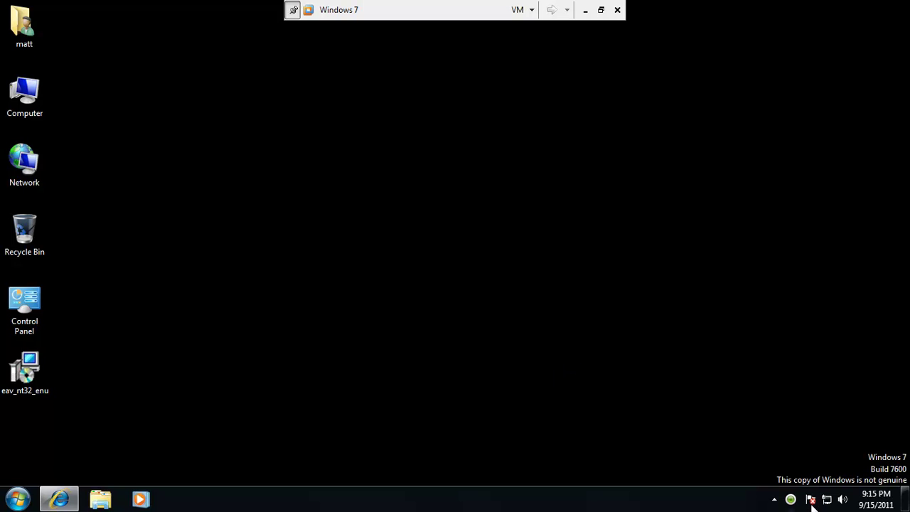
Open ESET from the tray, start trial licence activation, and enter and confirm the e-mail address.
click(790, 499)
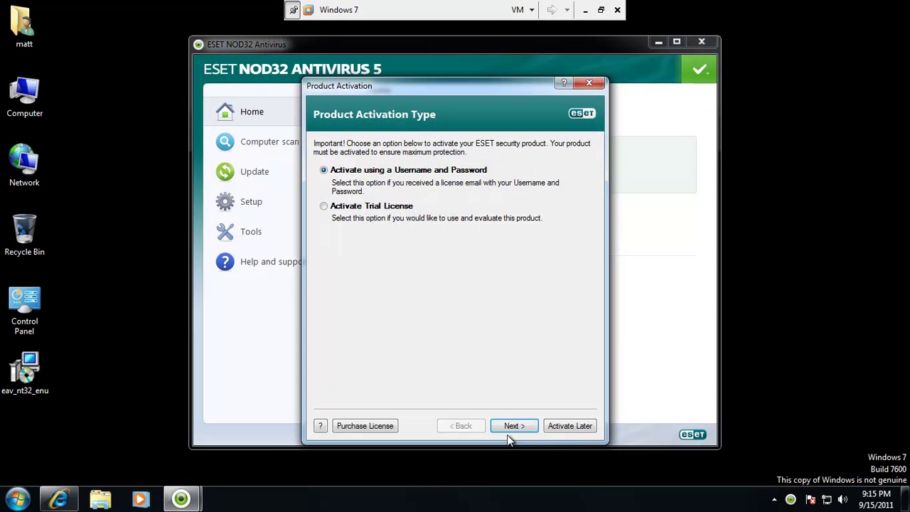
click(390, 208)
click(507, 424)
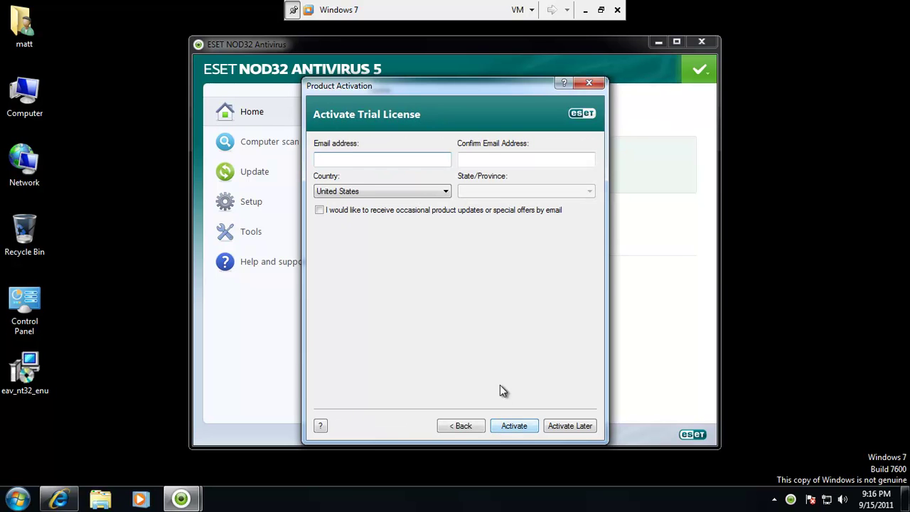
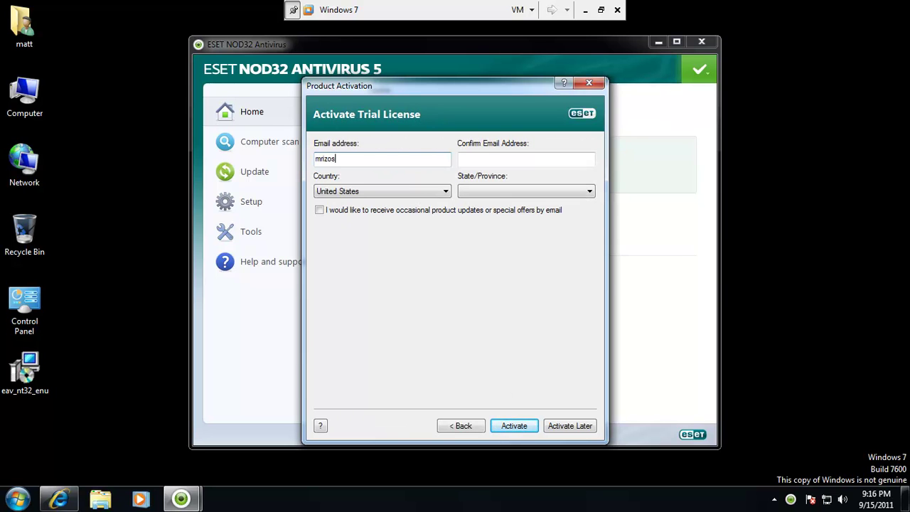
key(Tab)
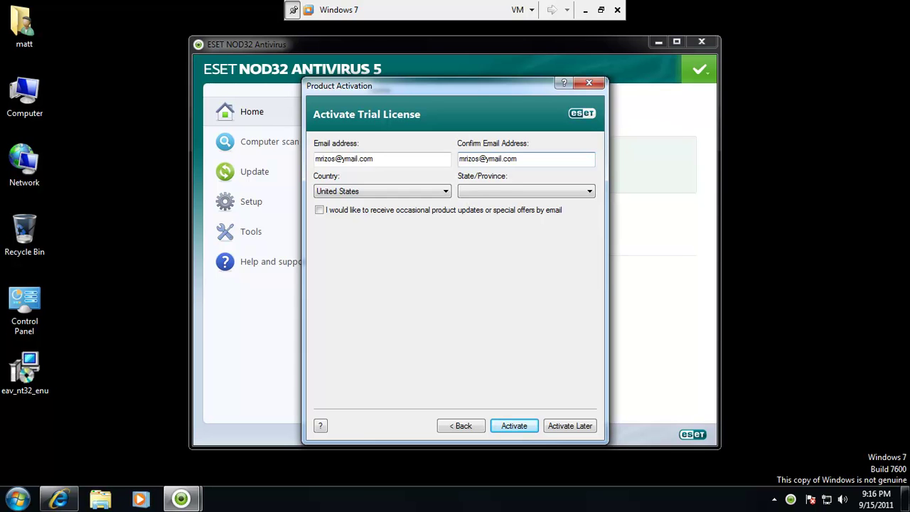
Choose Missouri as the state after the missing-state warning, then submit the trial activation.
click(515, 425)
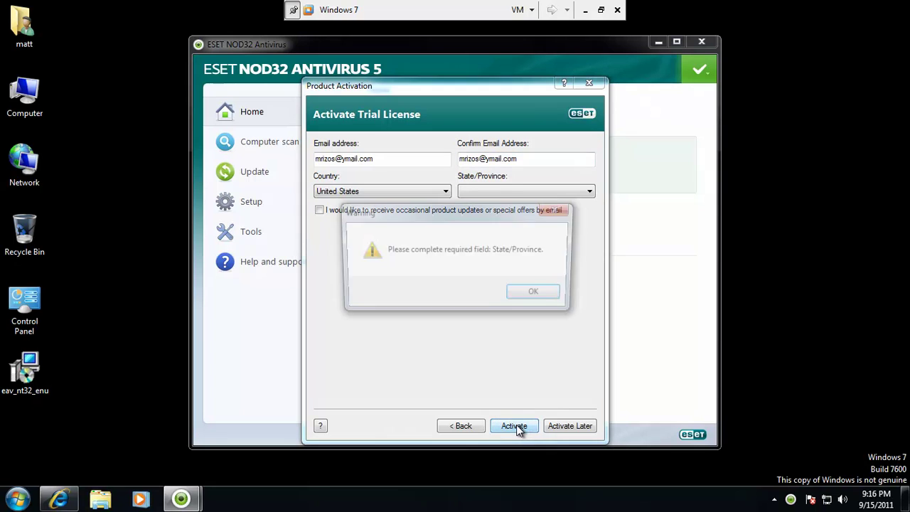
click(534, 294)
click(529, 191)
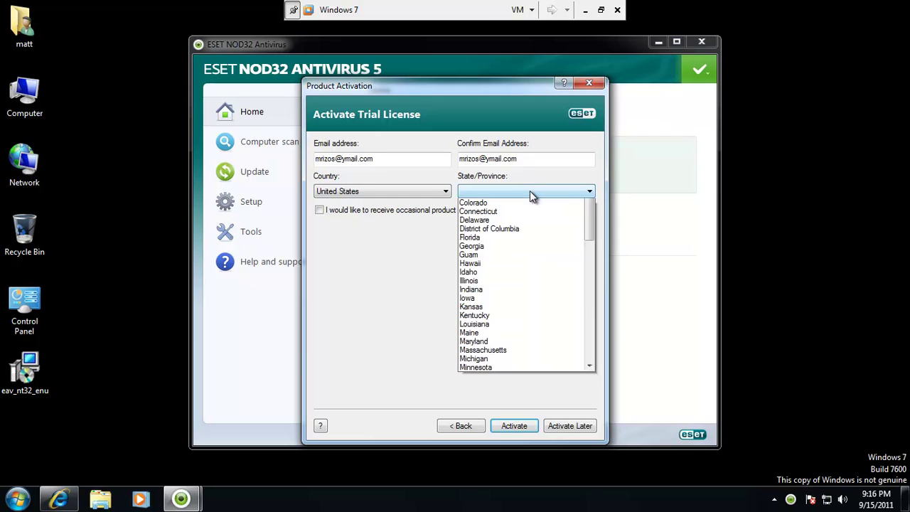
drag(593, 235, 584, 334)
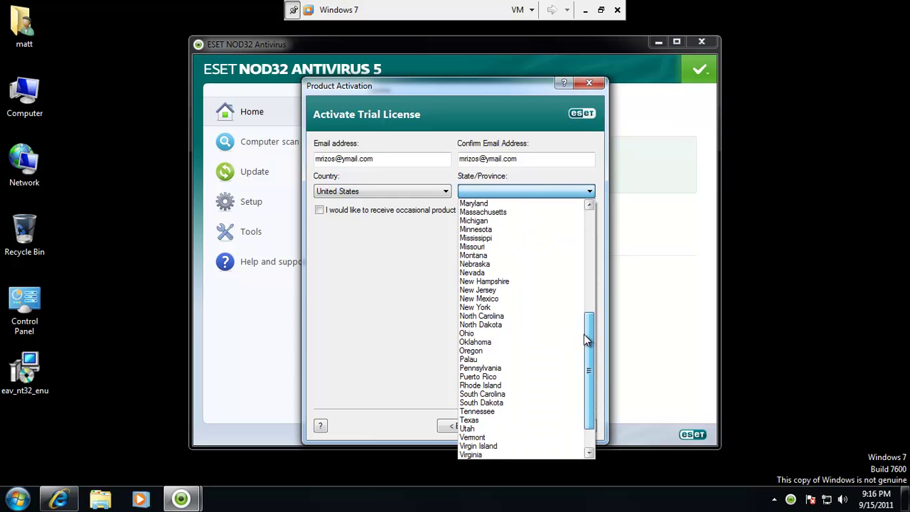
click(515, 246)
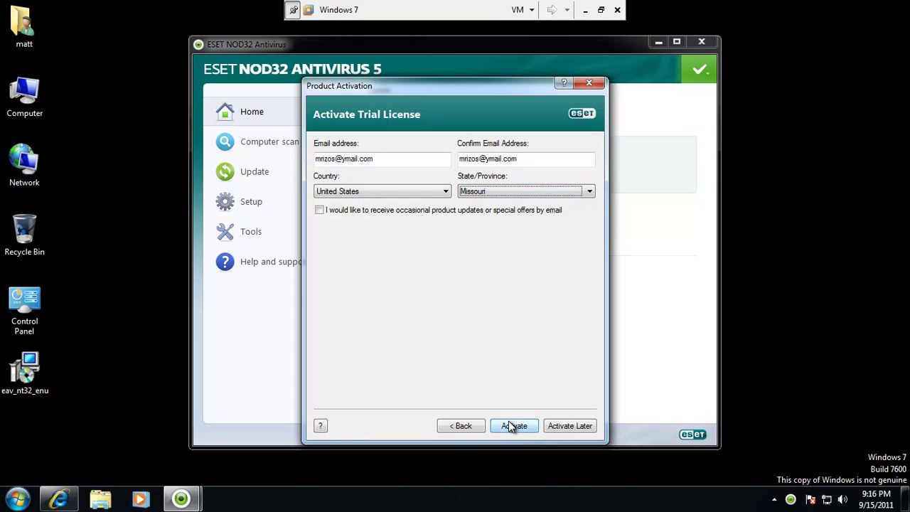
click(509, 423)
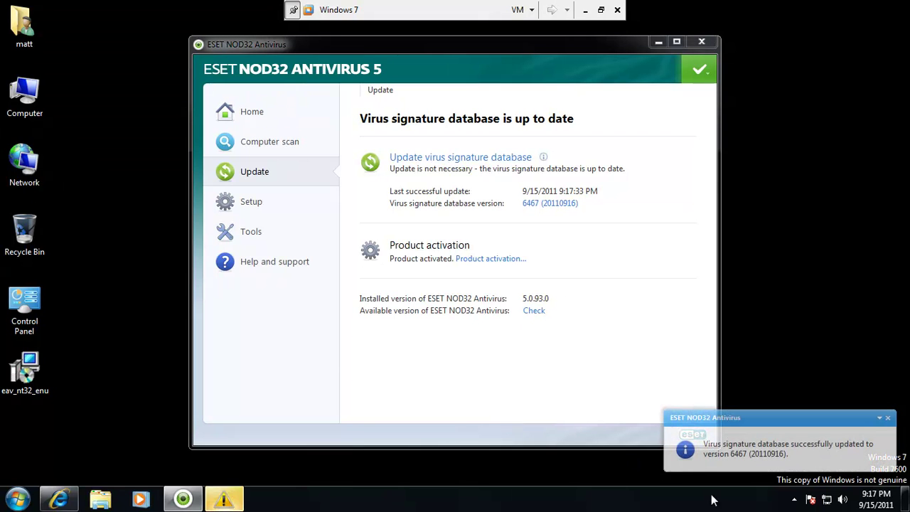
Dismiss the ESET update notice, then close the ESET NOD32 window and the Windows genuine warning.
click(889, 419)
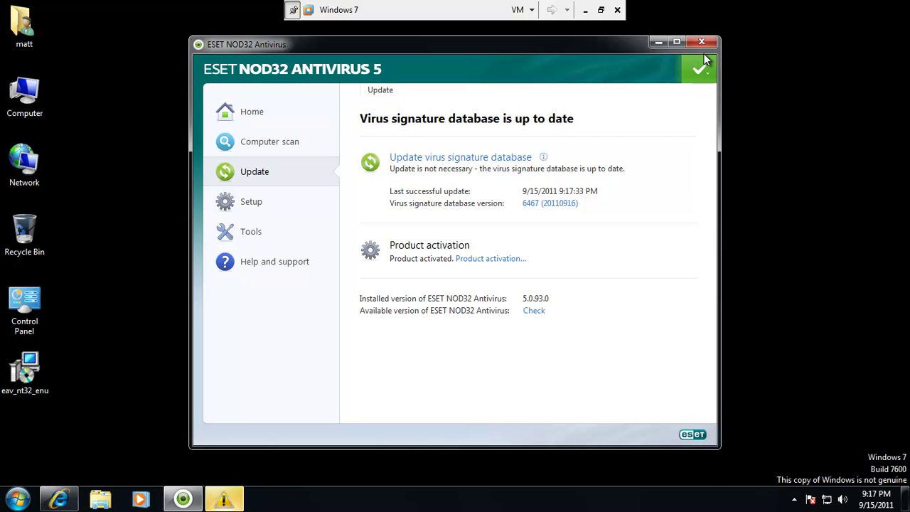
click(701, 42)
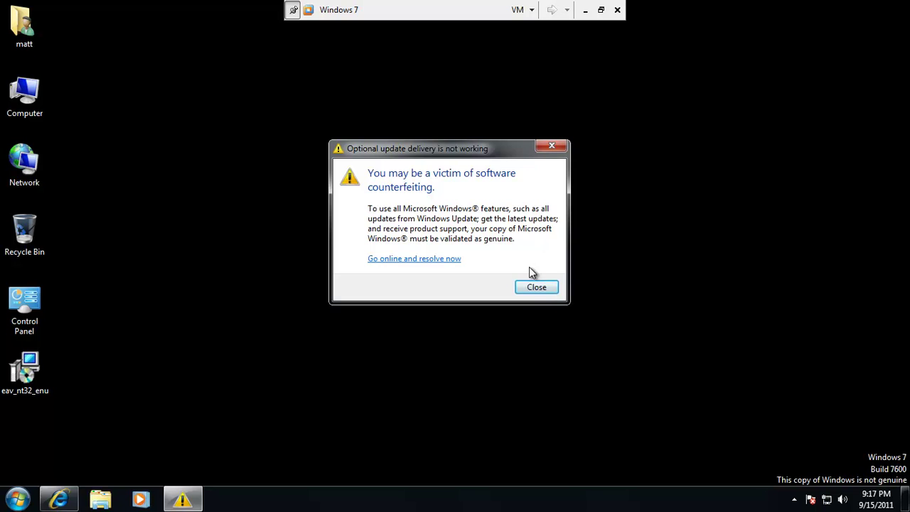
click(536, 287)
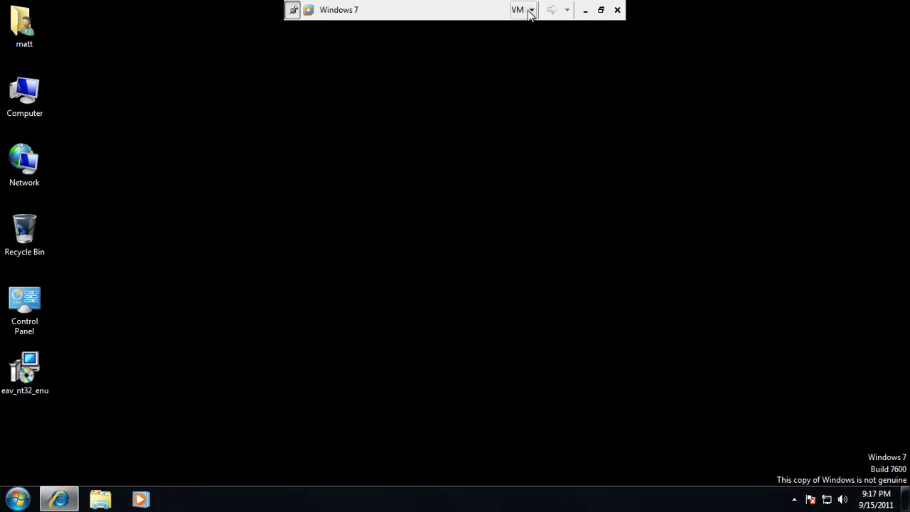
Take a VM snapshot named 'nod updated before malware'.
click(529, 12)
mouse_move(498, 99)
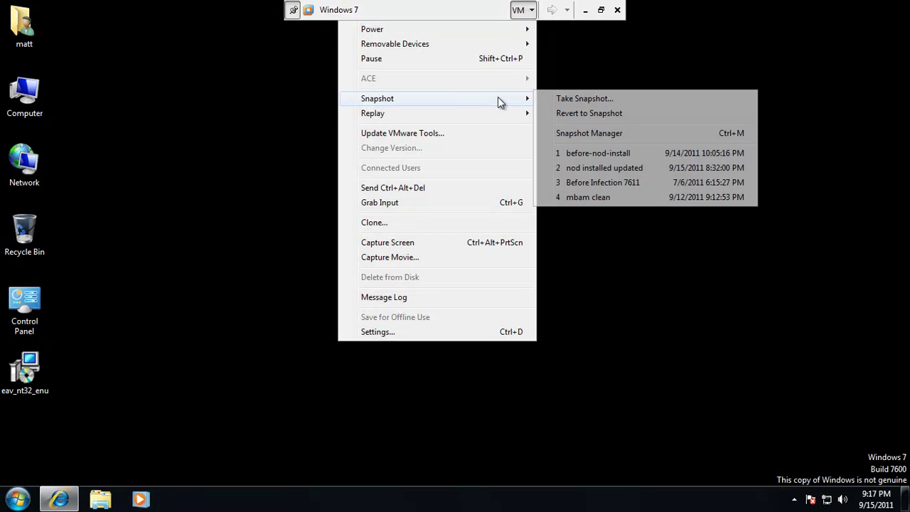
click(582, 99)
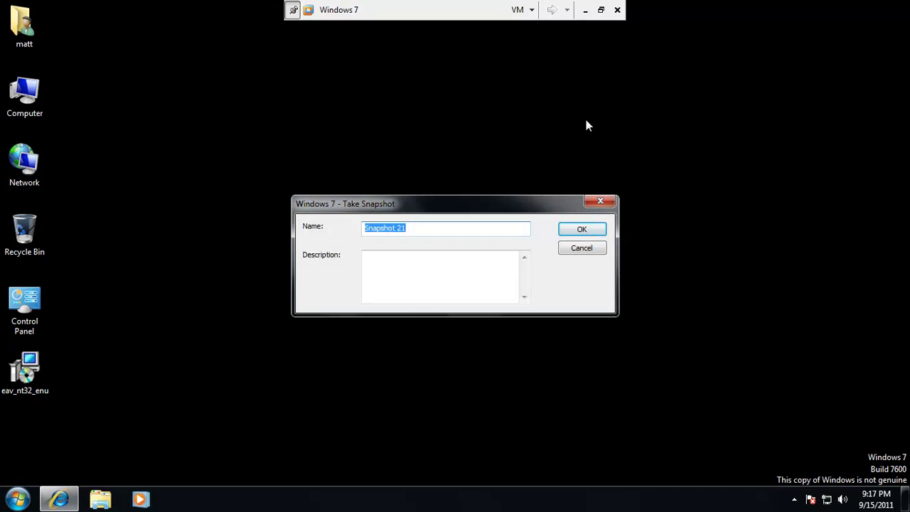
text(nod updated befo)
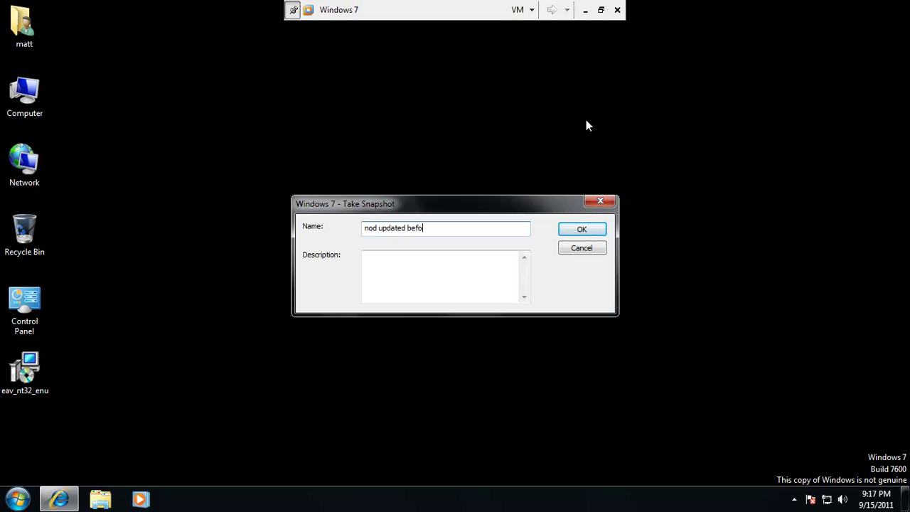
text(re malwaer)
key(BackSpace)
key(BackSpace)
key(BackSpace)
text(are)
click(581, 228)
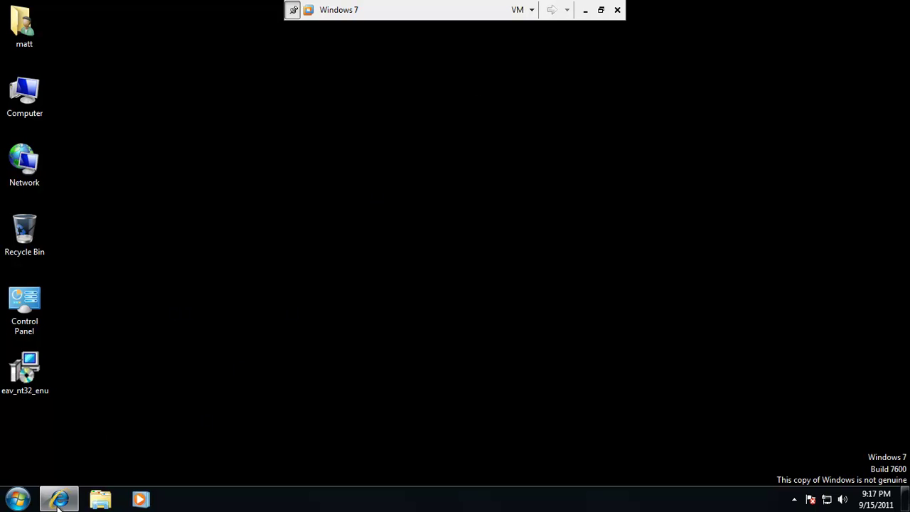
Bring up Internet Explorer on the Malware Domain List page and switch the VM to full screen.
click(59, 500)
click(601, 10)
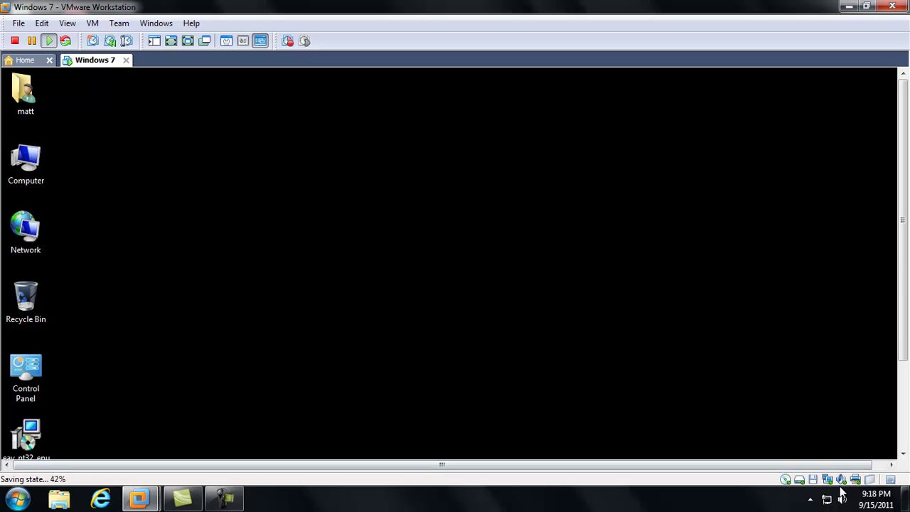
click(809, 500)
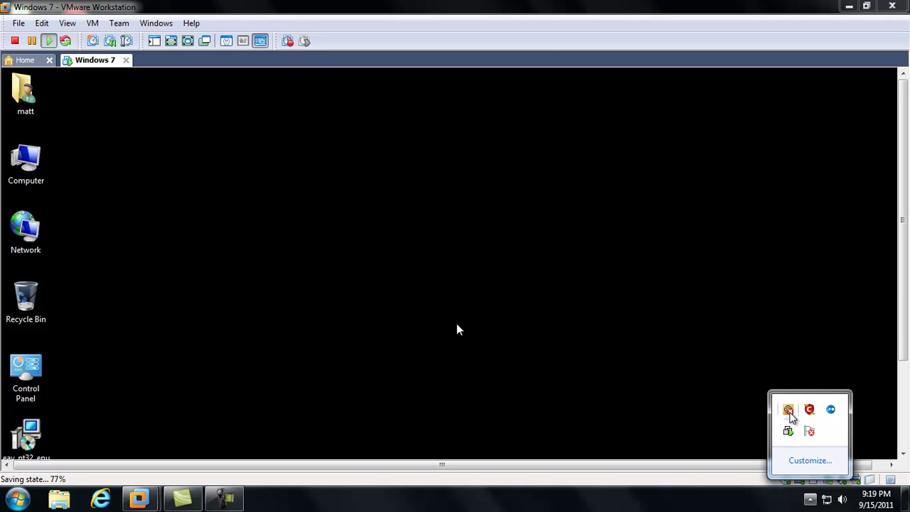
click(189, 41)
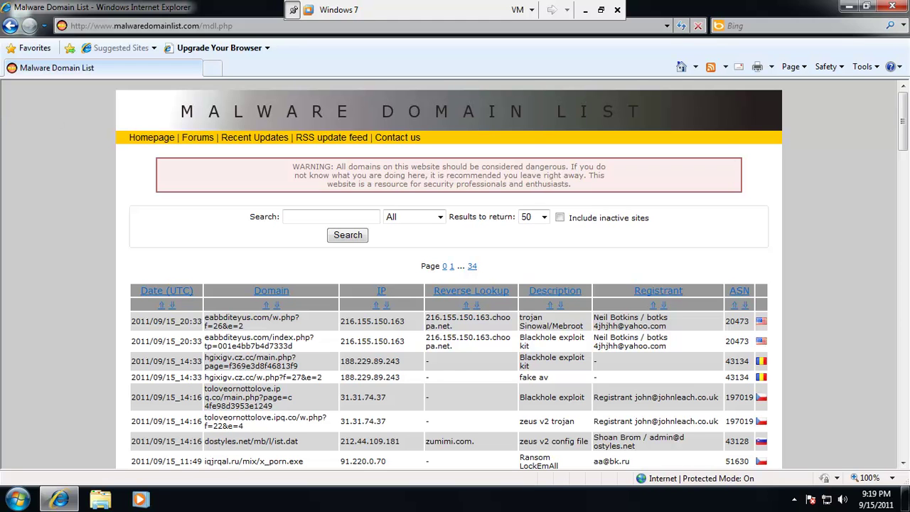
Drag the first row's malware domain into a new blank tab, ready in its address bar.
drag(903, 125, 904, 148)
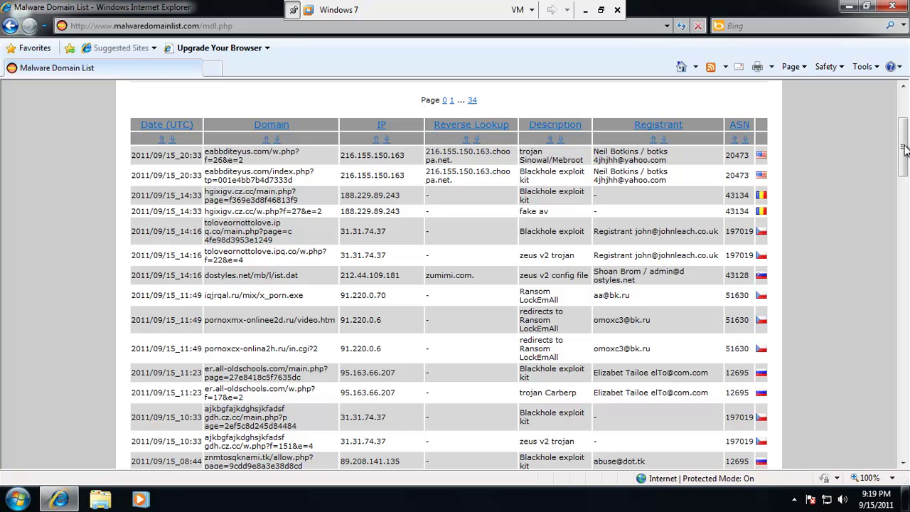
drag(904, 148, 905, 142)
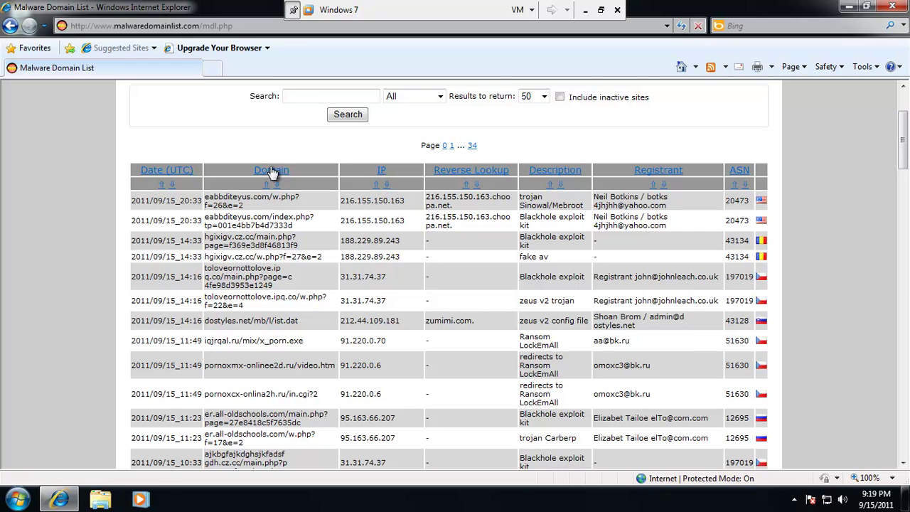
drag(248, 205, 221, 201)
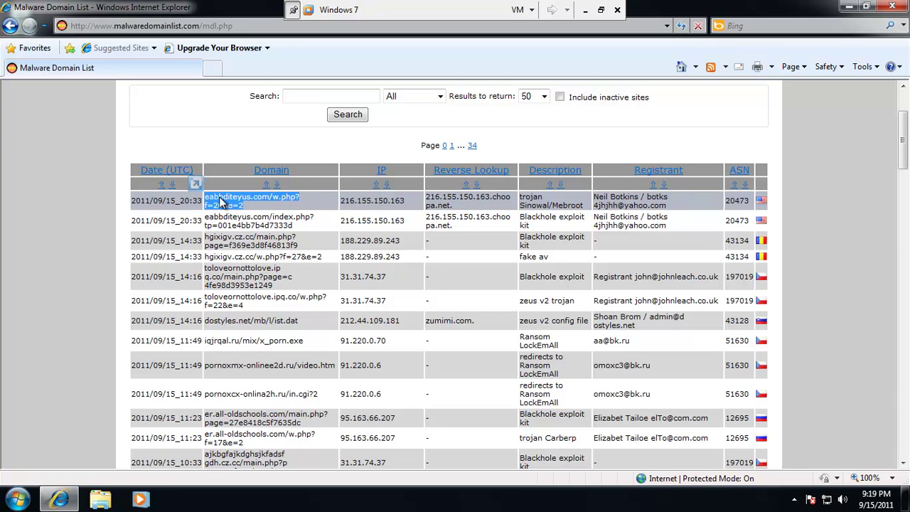
drag(221, 201, 215, 75)
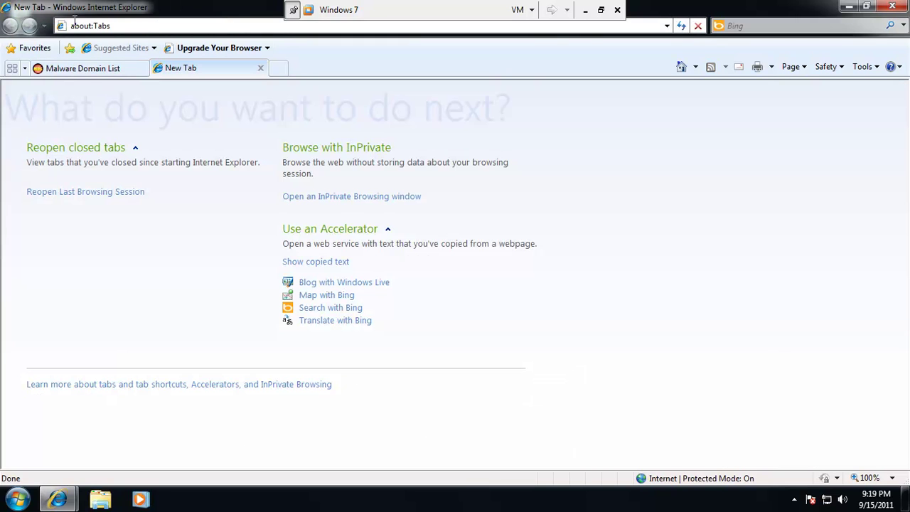
click(74, 24)
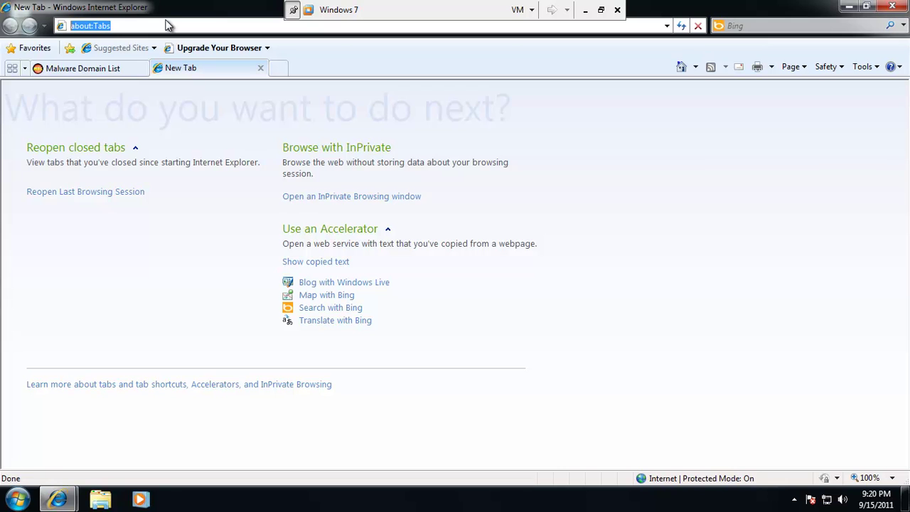
Load the first malware URL, run about.exe until ESET blocks the trojan, then close the tab.
text(eabbditeyus.com/w.php?f=26&e=2)
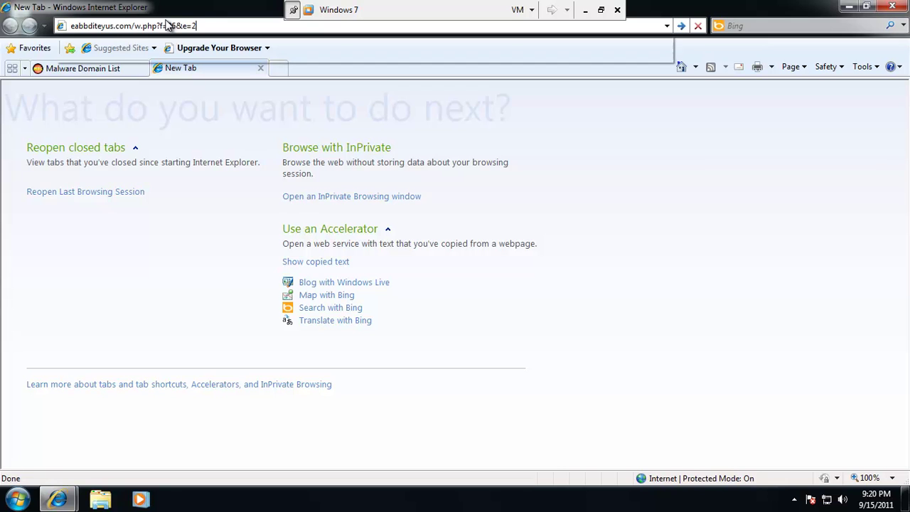
key(Return)
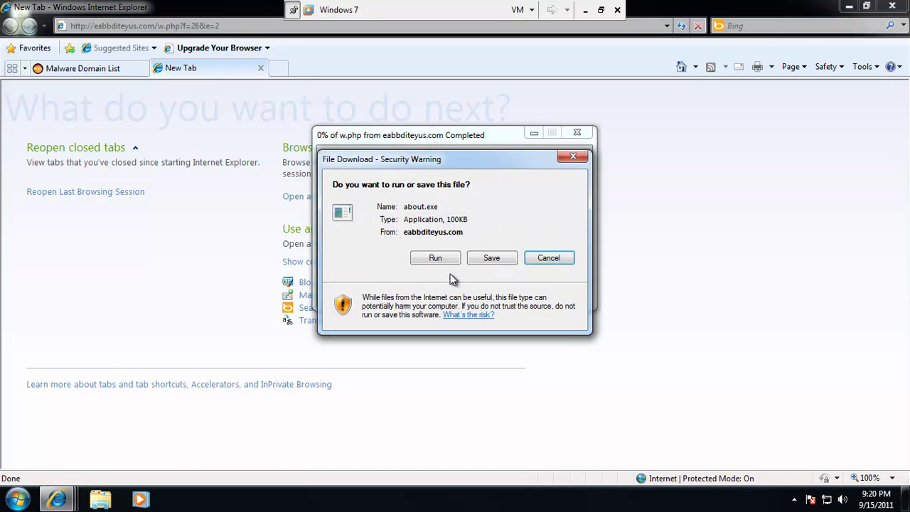
click(435, 259)
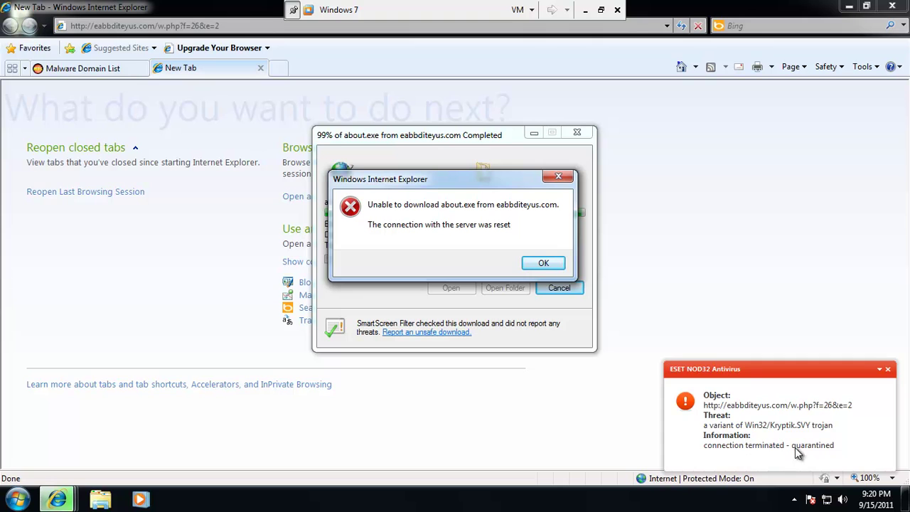
click(543, 264)
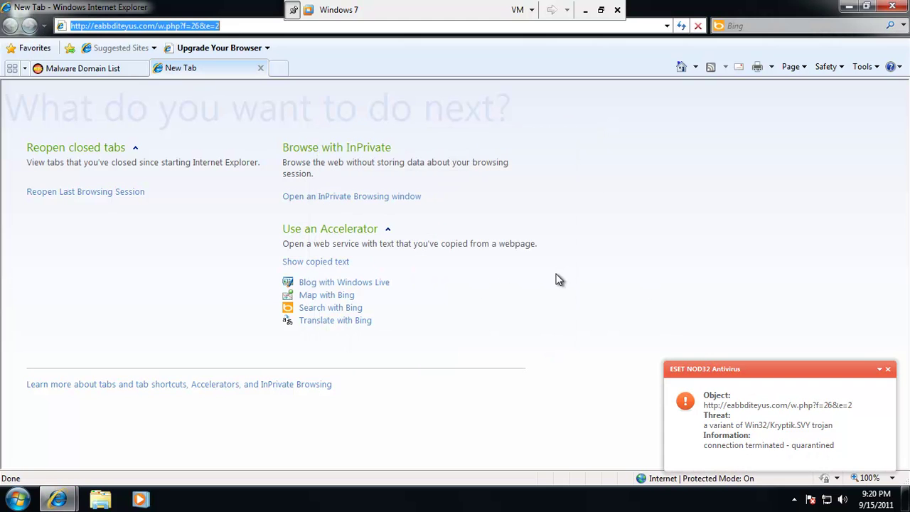
click(261, 68)
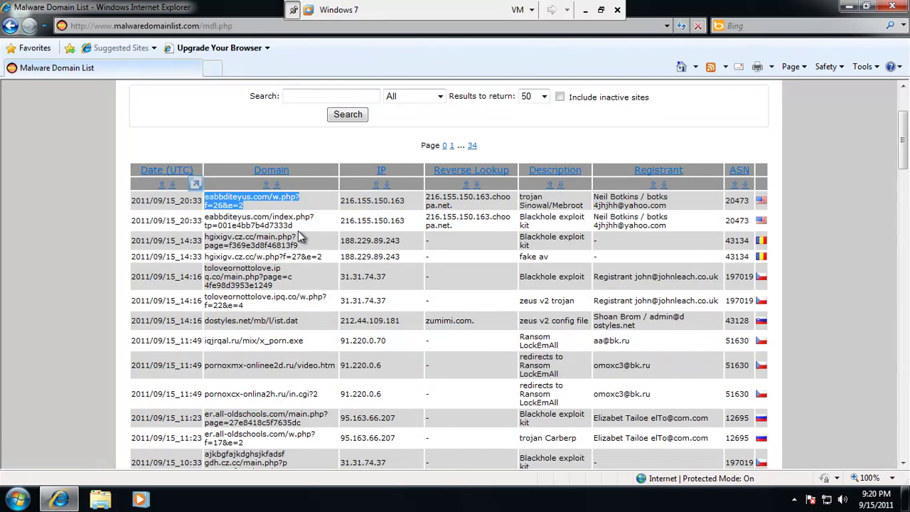
Open hgixigv.cz.cc in a new tab, run readme.exe past both warnings, then start Task Manager.
drag(325, 256, 210, 259)
key(ctrl+c)
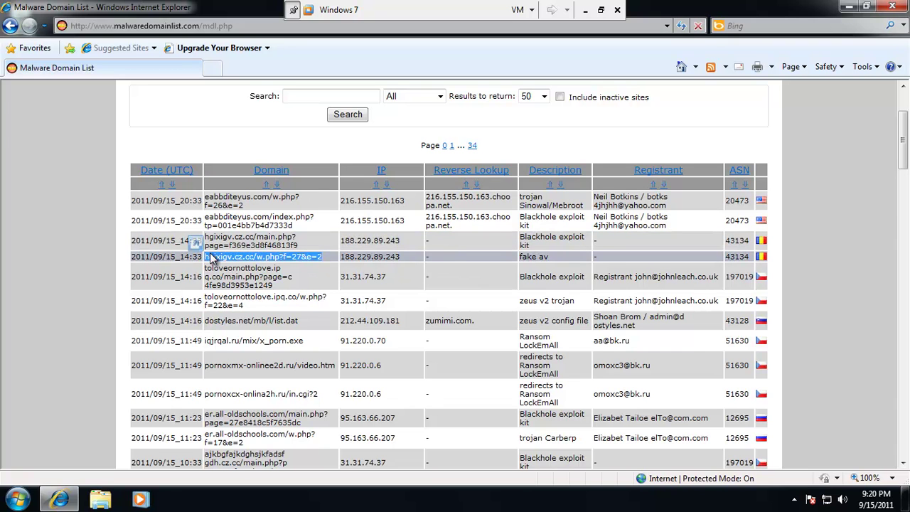
click(213, 67)
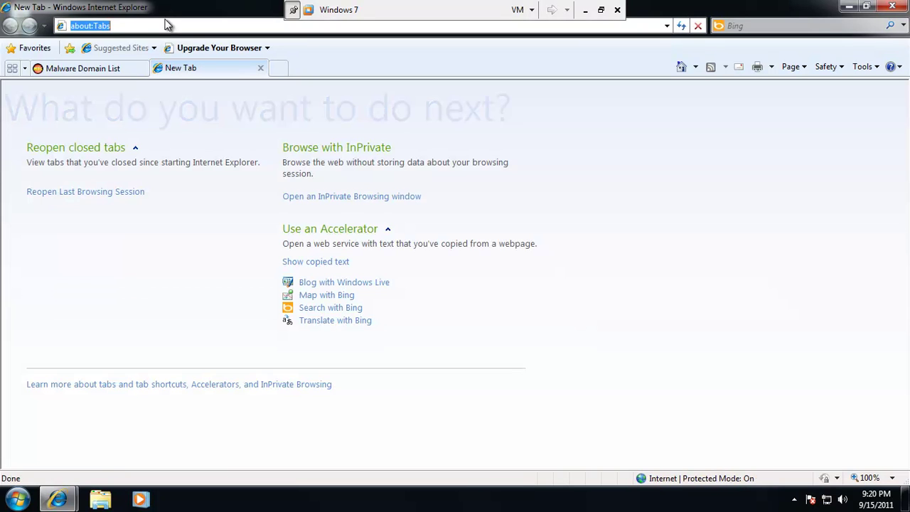
key(ctrl+v)
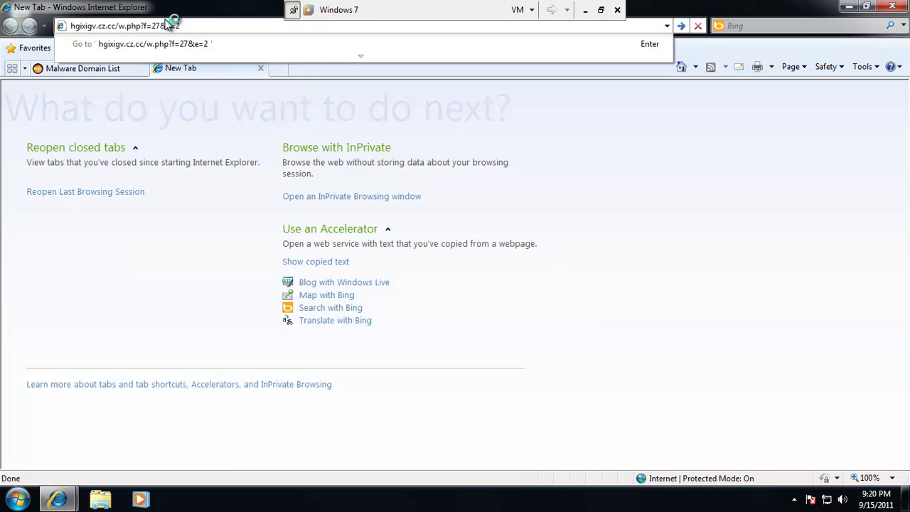
key(Return)
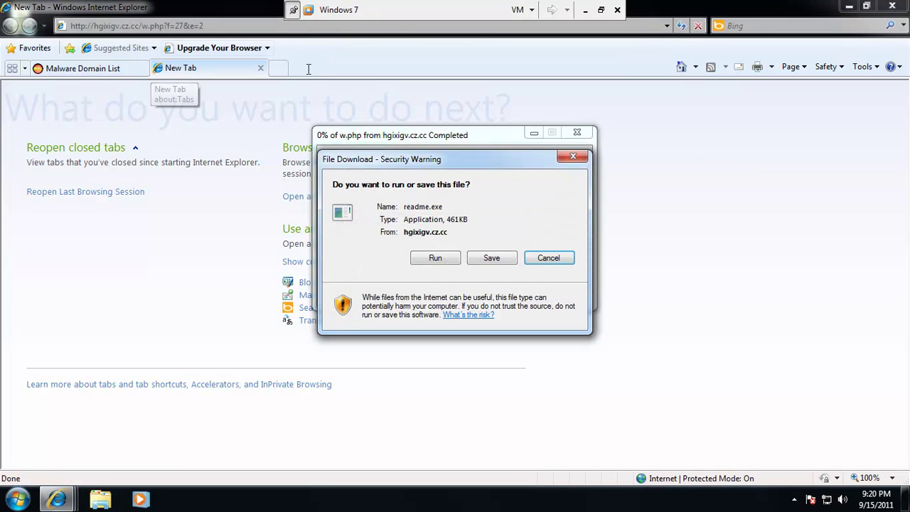
click(435, 258)
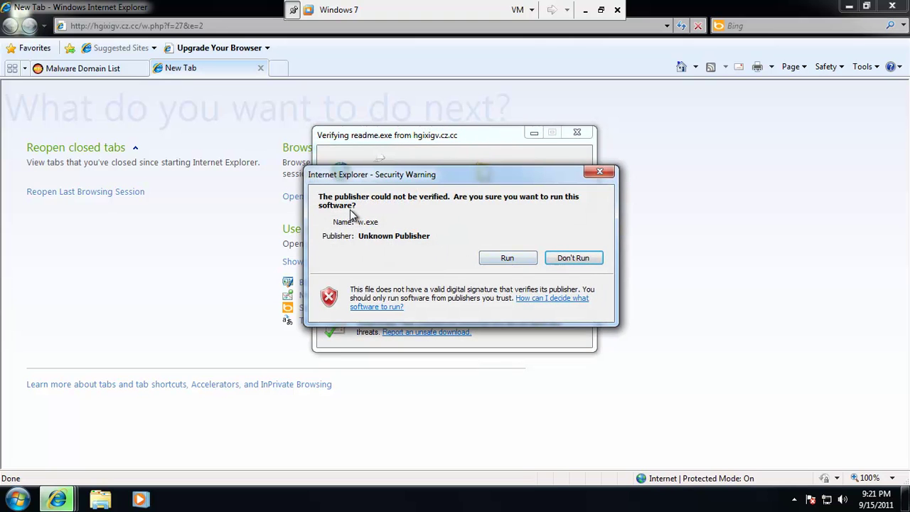
click(529, 259)
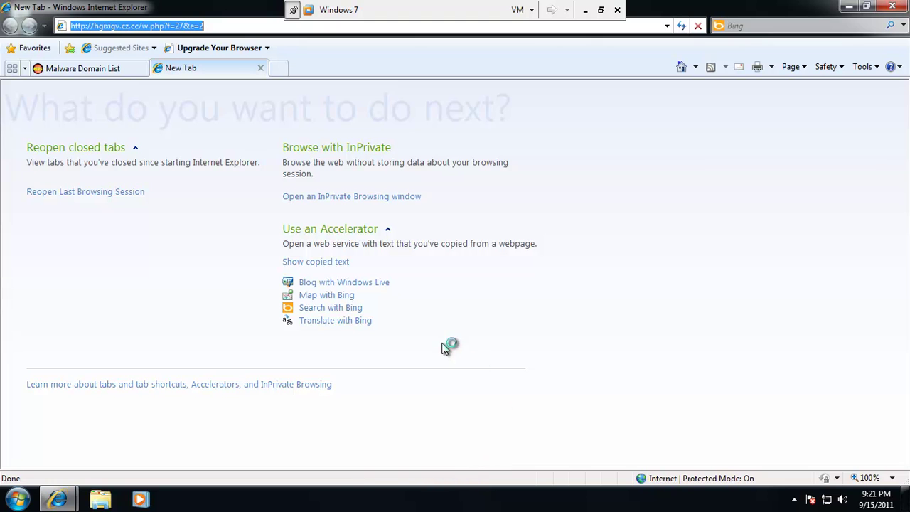
right_click(479, 507)
click(533, 461)
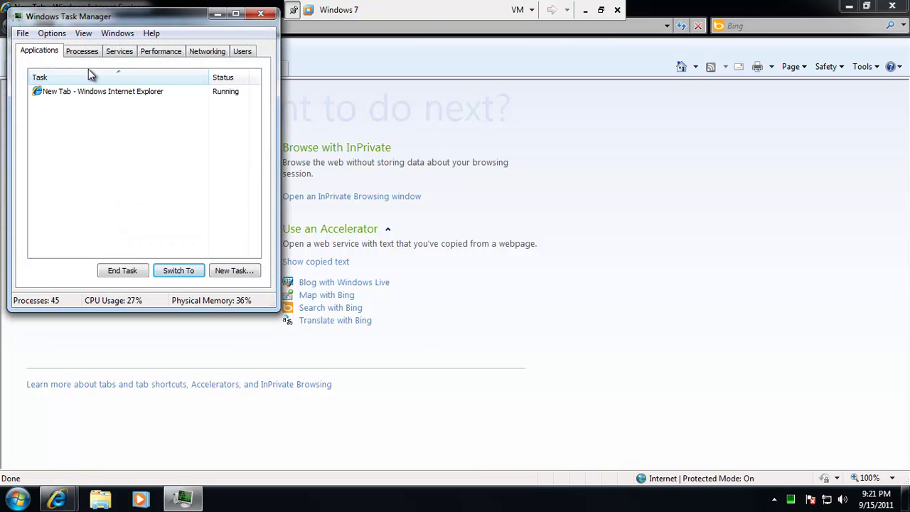
Show all users' processes, dismiss the ESET blocked-address notice, and restart Task Manager.
click(81, 52)
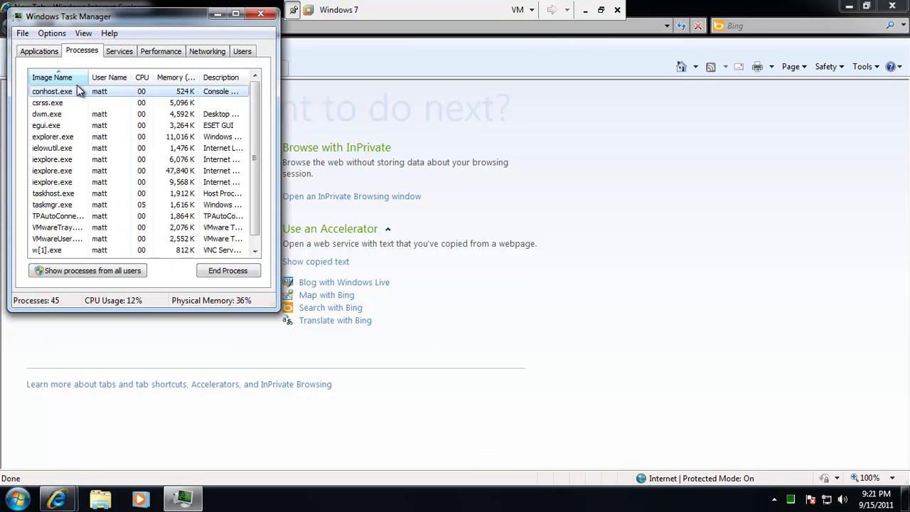
click(84, 270)
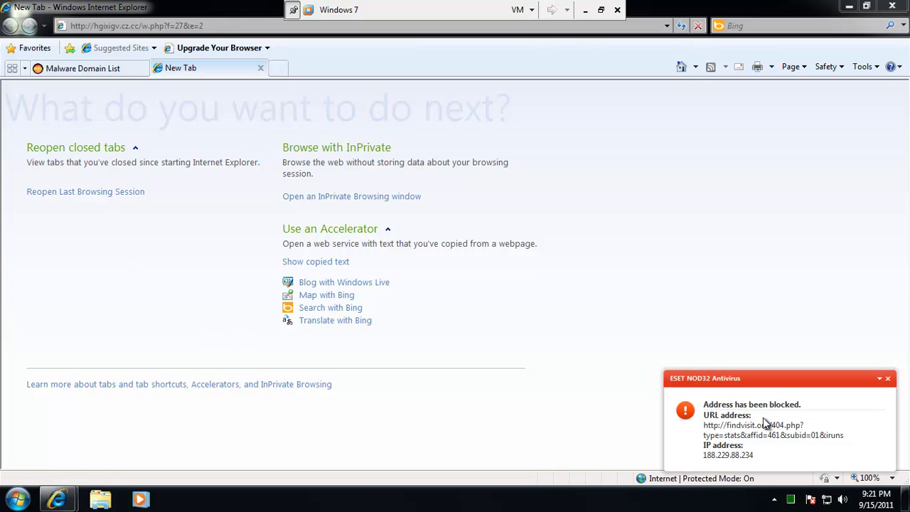
right_click(299, 506)
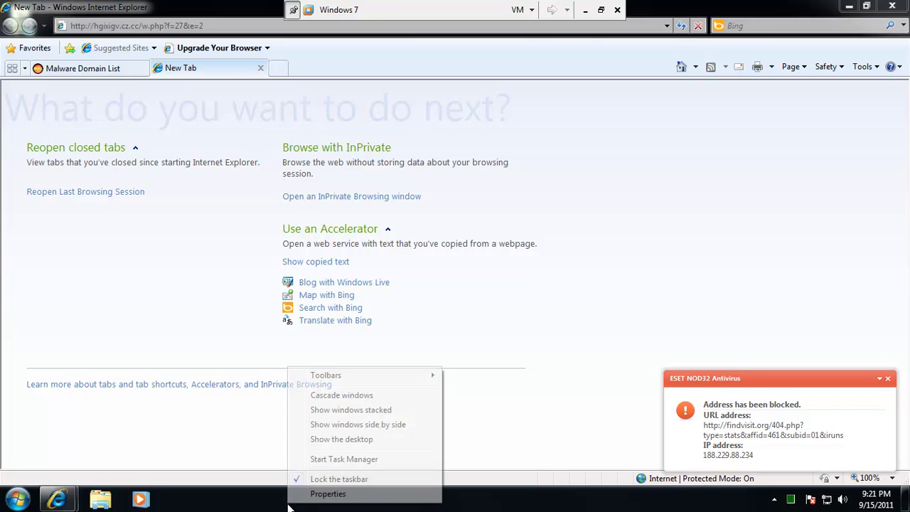
click(887, 382)
right_click(200, 506)
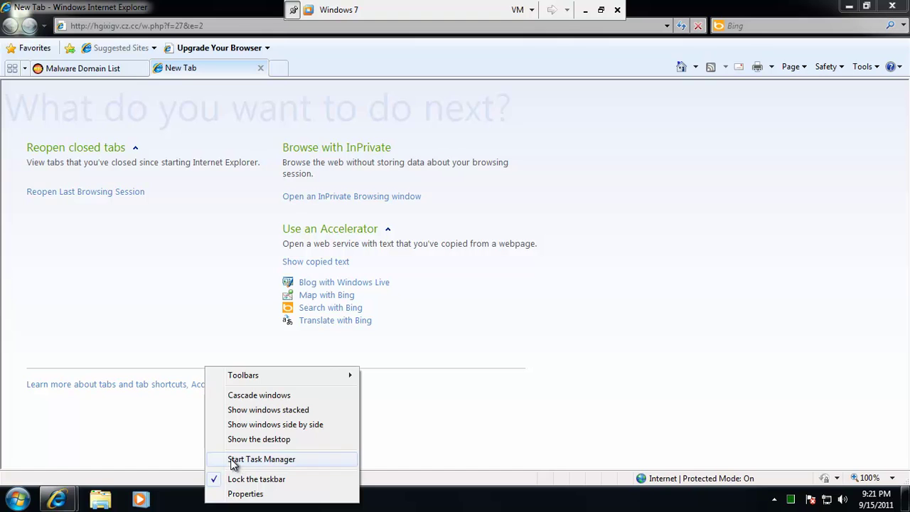
click(231, 460)
Enlarge Task Manager, show all users' processes, scroll through the list, then close it.
click(83, 51)
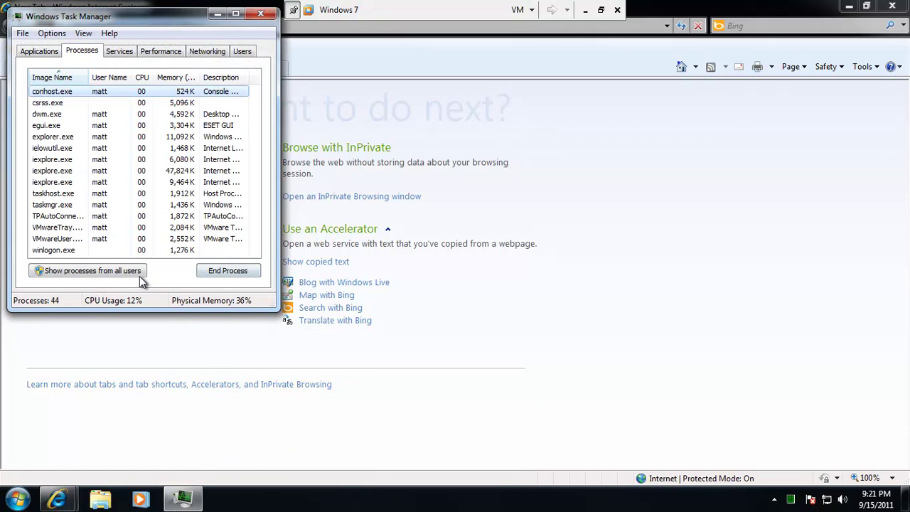
click(772, 498)
drag(277, 306, 442, 499)
click(99, 444)
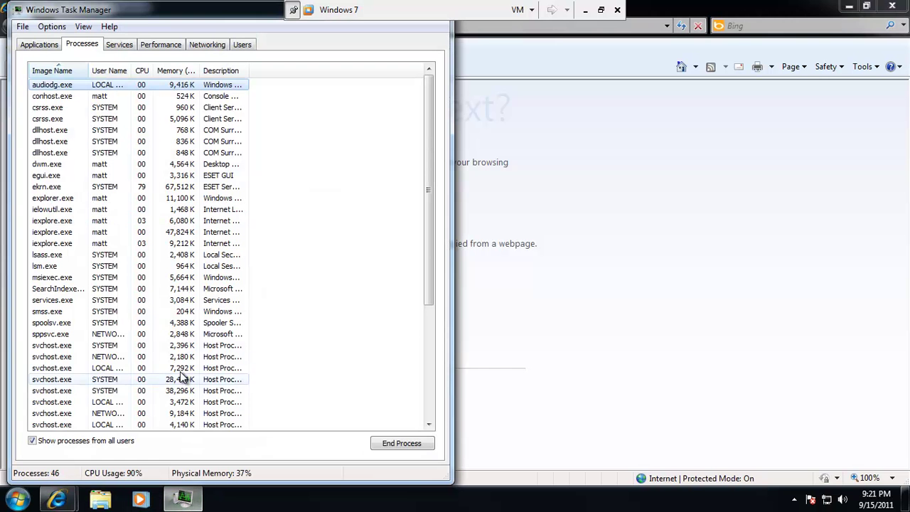
scroll(237, 216, down, 3)
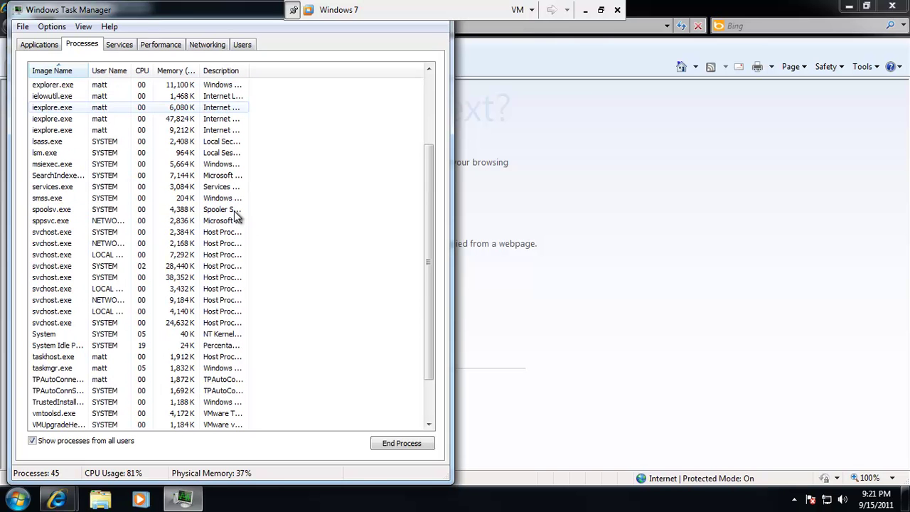
scroll(236, 216, down, 2)
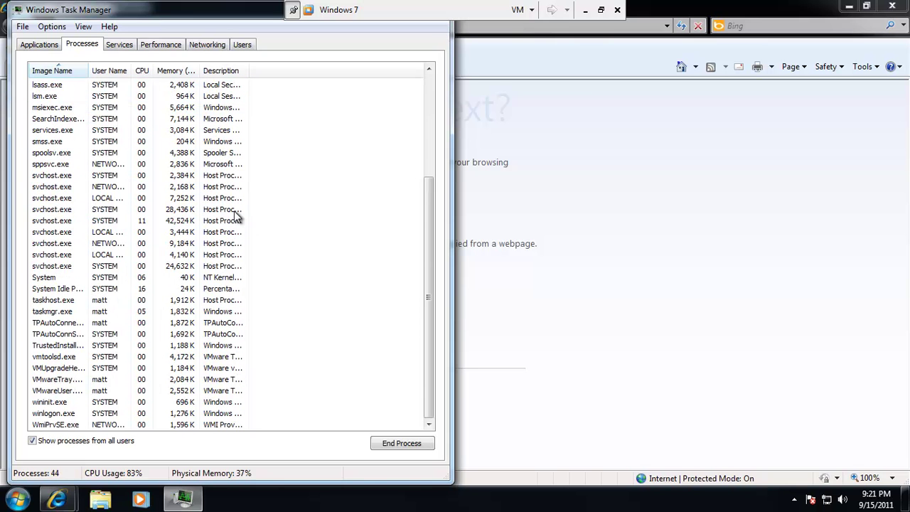
scroll(236, 216, up, 5)
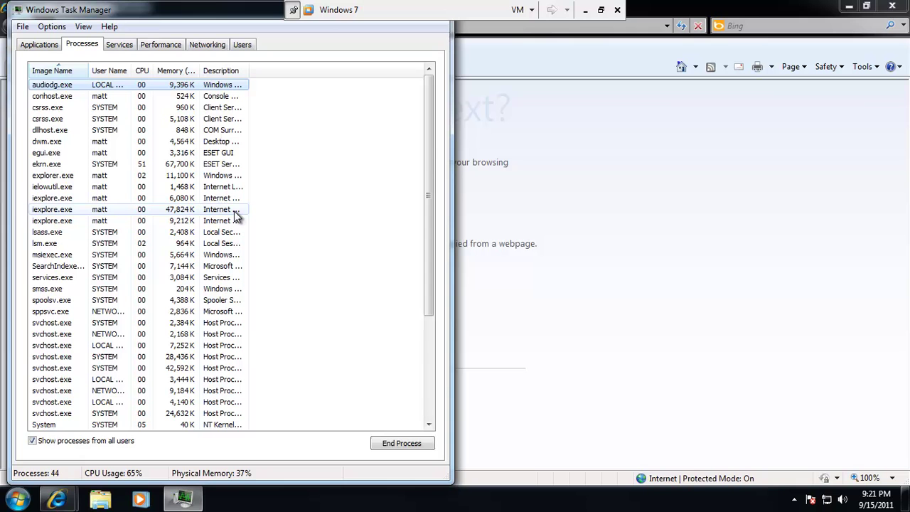
scroll(237, 216, down, 4)
drag(211, 10, 324, 144)
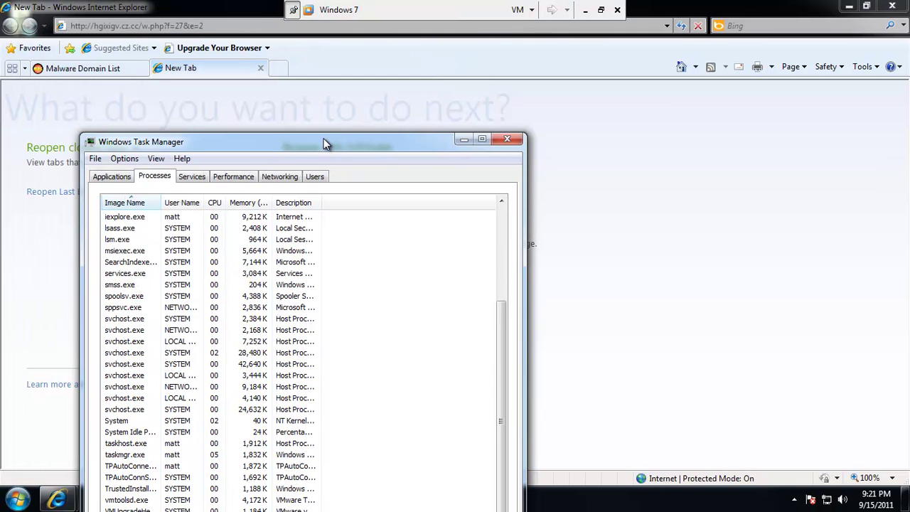
click(518, 140)
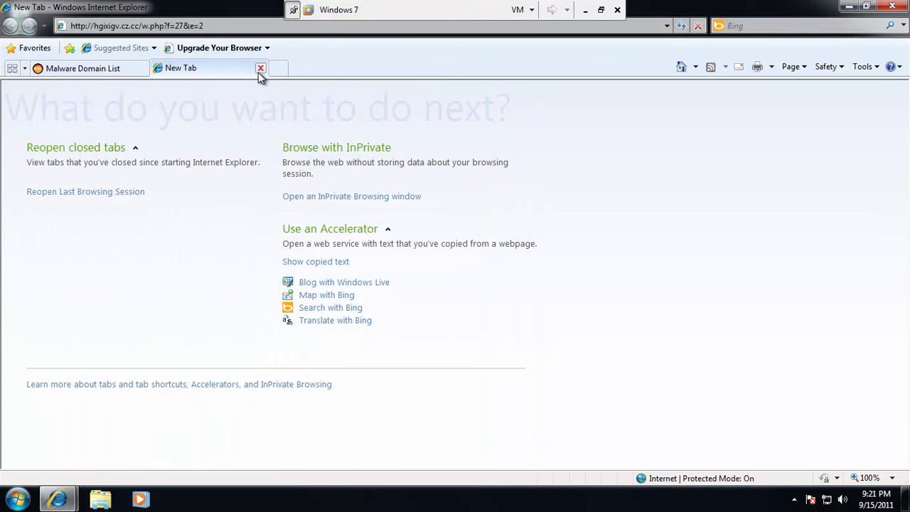
Load toloveornottolove.ipq.co/w.php?f=22&e=4 in a new tab and run readme.exe until ESET blocks it.
click(260, 68)
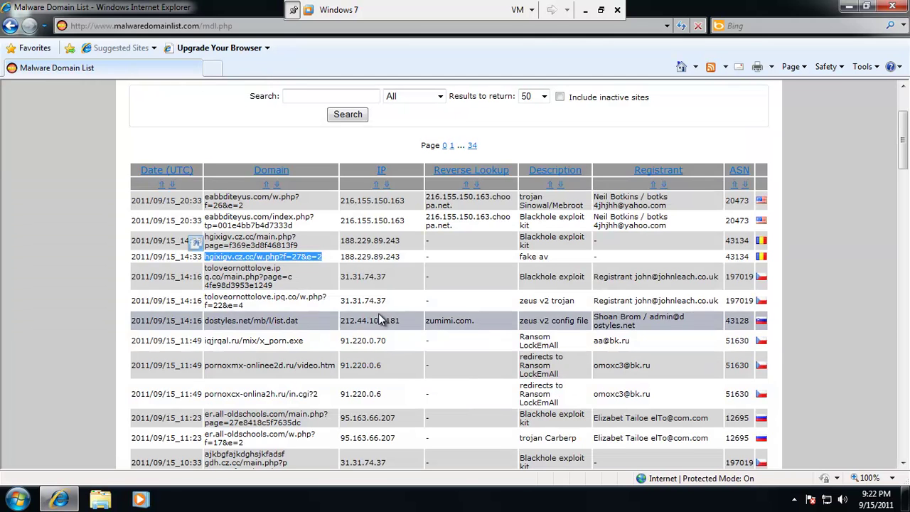
triple_click(223, 298)
key(ctrl+c)
drag(219, 297, 212, 68)
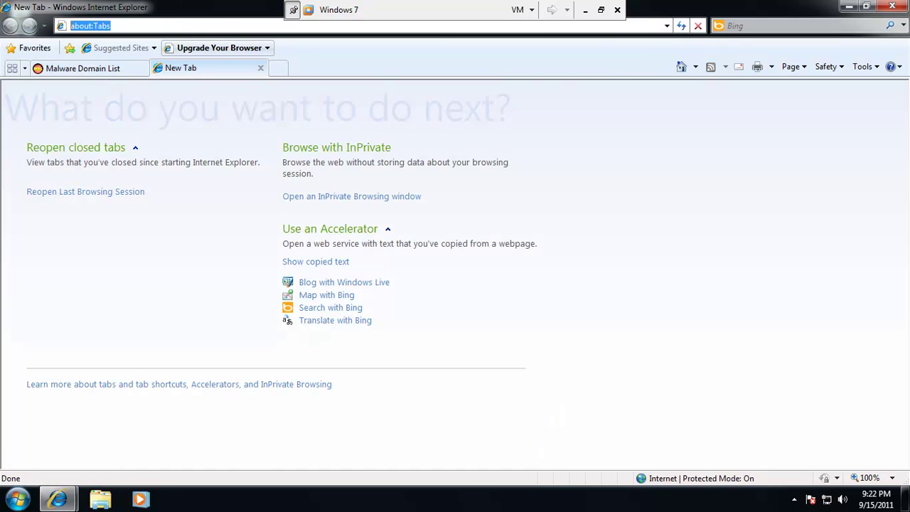
key(ctrl+v)
key(Return)
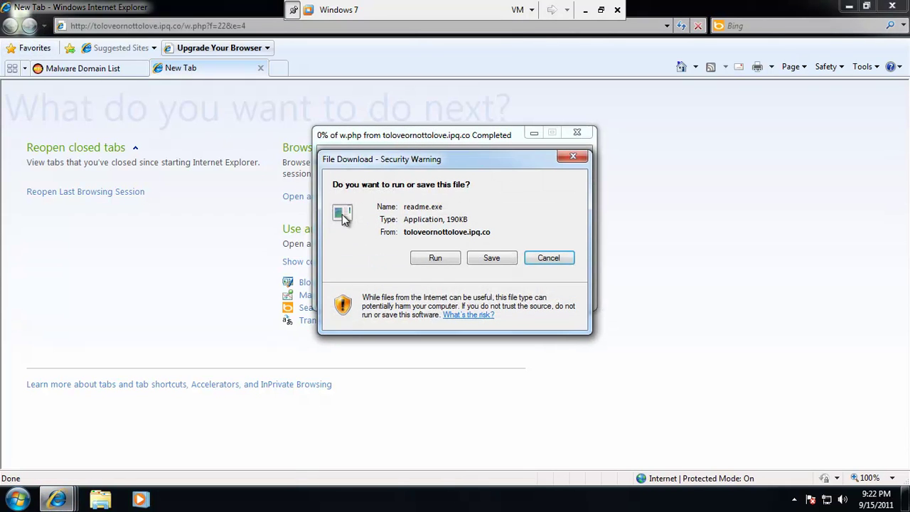
click(434, 261)
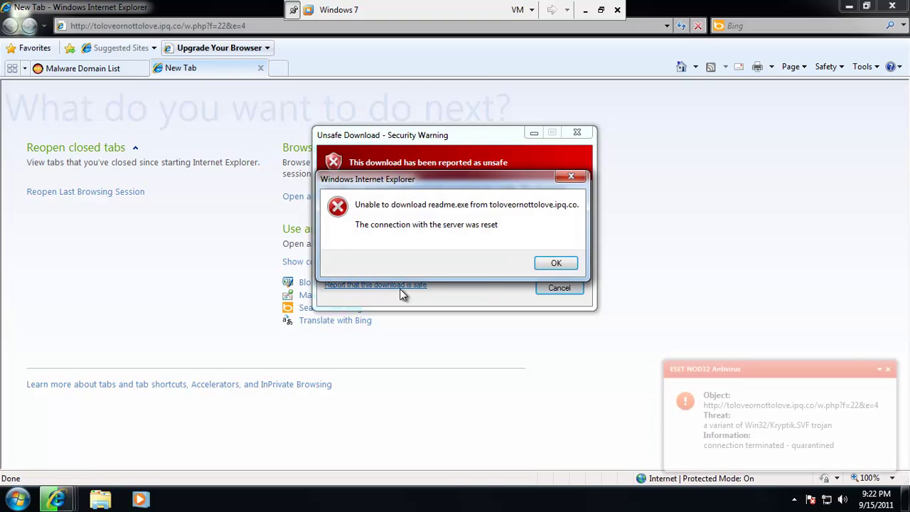
click(556, 264)
click(559, 288)
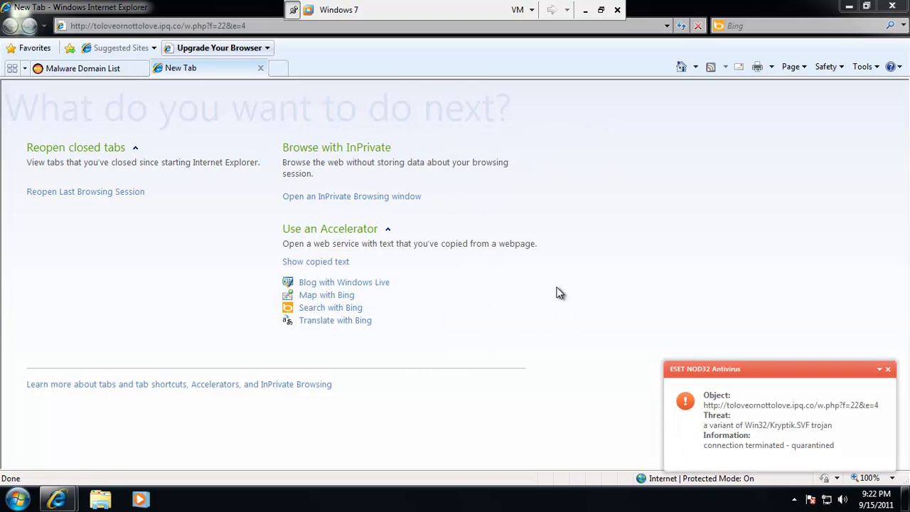
click(81, 69)
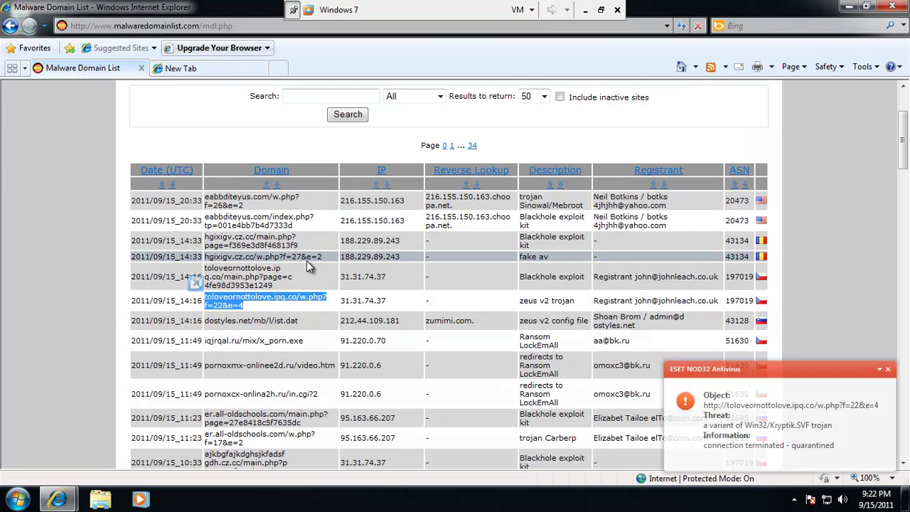
Load the iqjrqal.ru/mix/x_porn.exe address, get a 404 Not Found, and return to the list.
drag(317, 350, 205, 29)
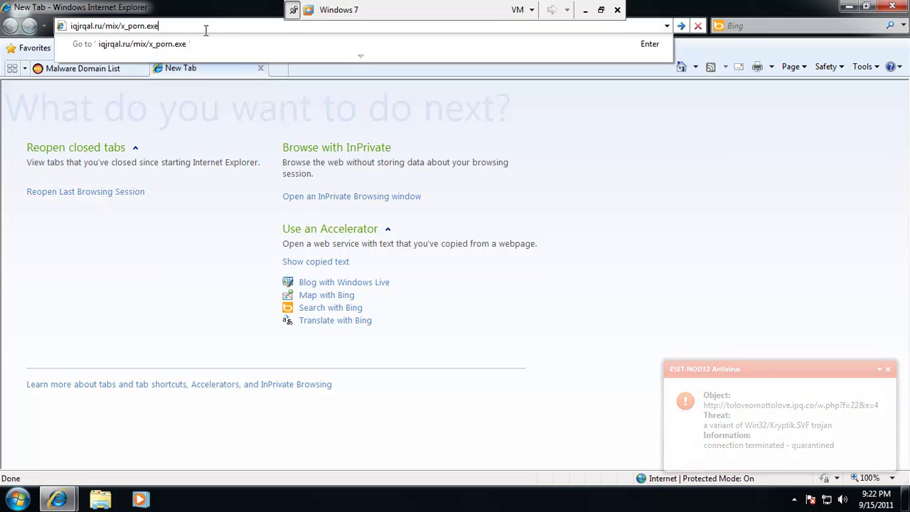
key(Return)
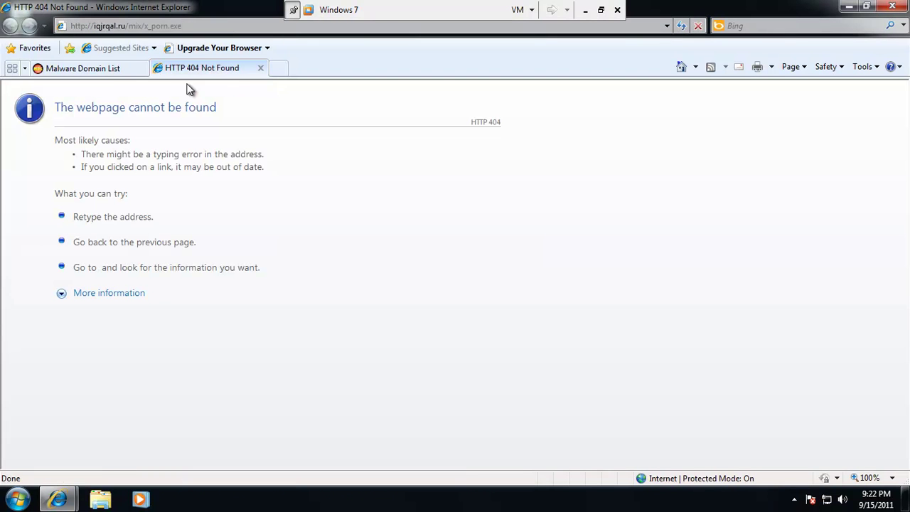
click(107, 71)
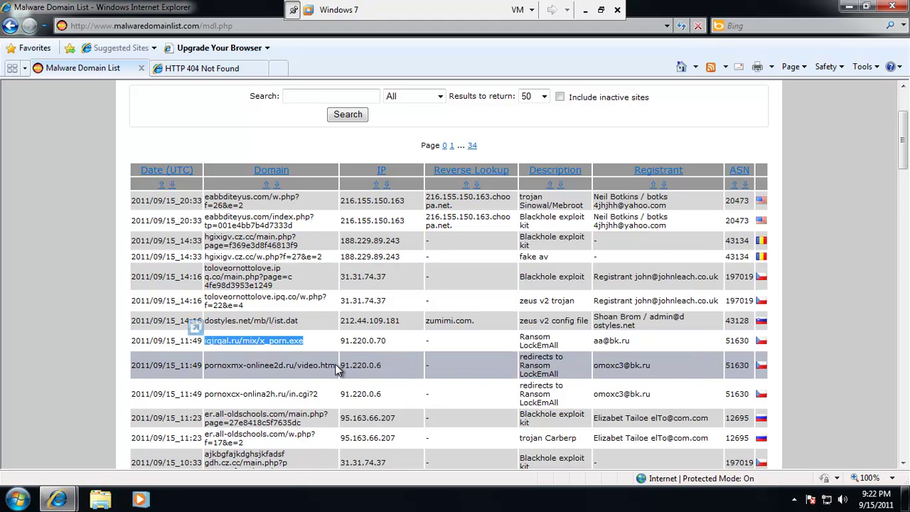
Load er.all-oldschools.com/w.php?f=17&e=2 in the second tab, then return to the domain list.
scroll(336, 377, down, 1)
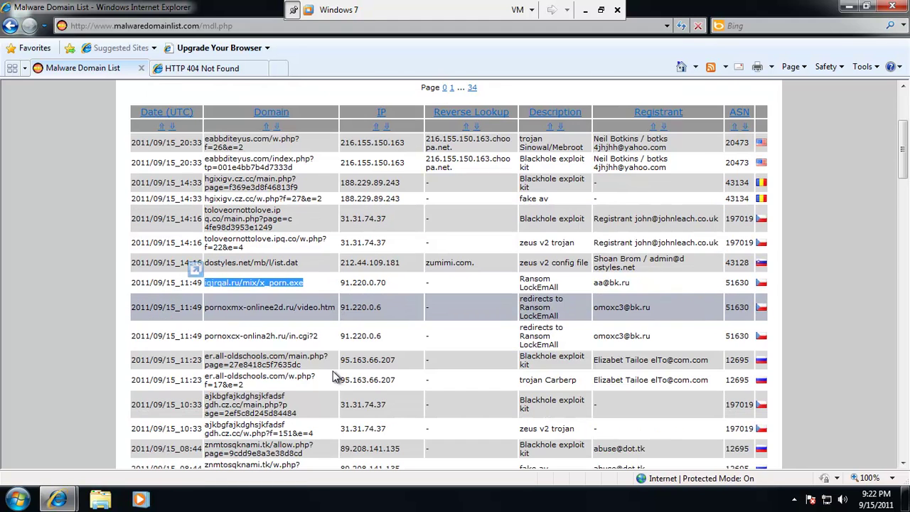
scroll(335, 361, down, 1)
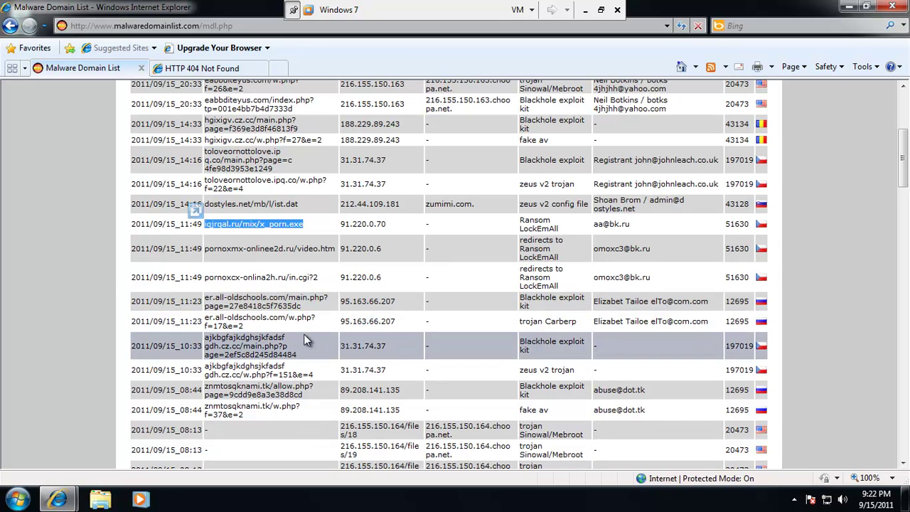
drag(273, 322, 208, 313)
key(ctrl+c)
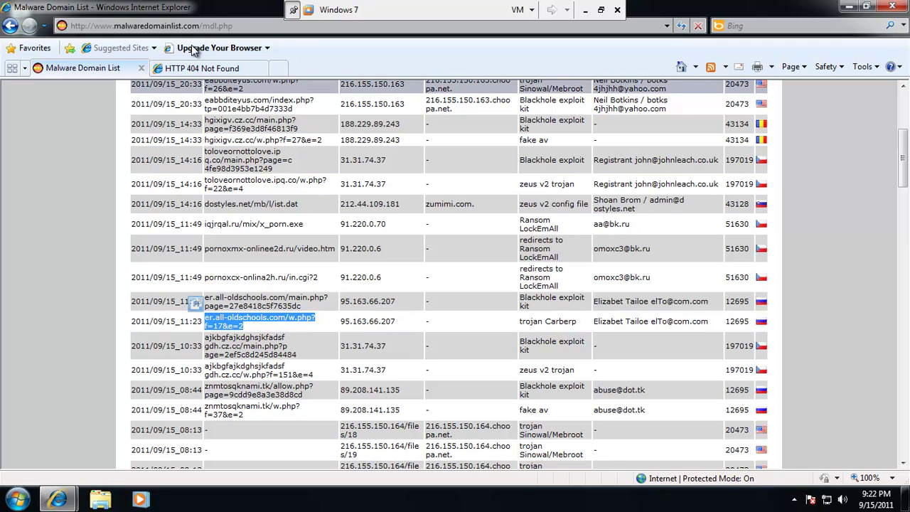
key(ctrl+Tab)
click(193, 26)
key(ctrl+v)
key(Return)
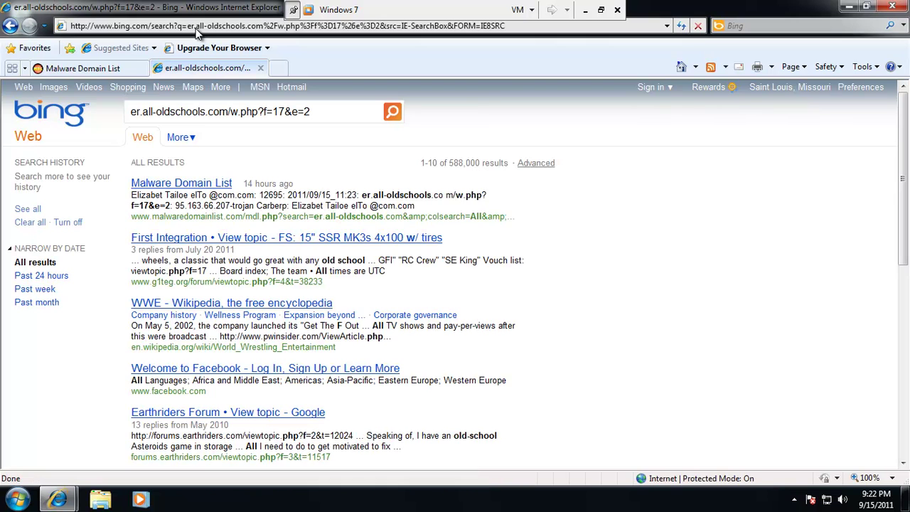
click(119, 71)
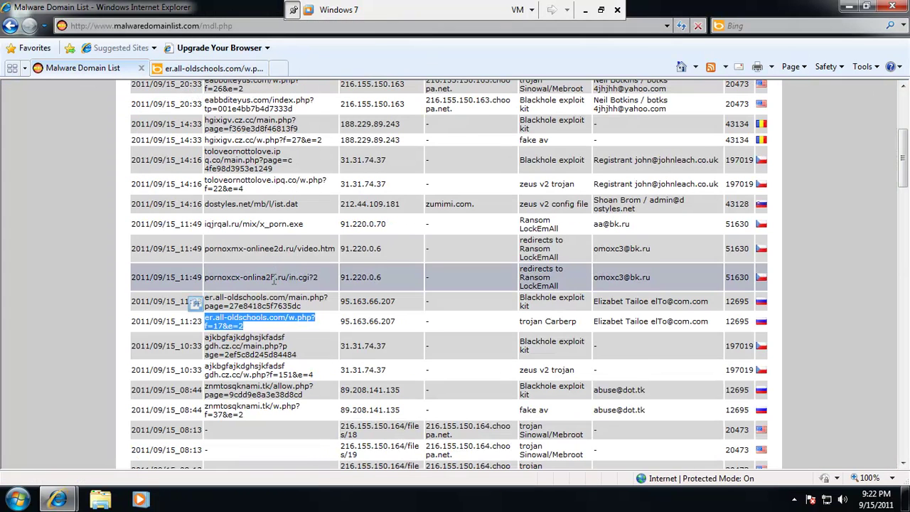
Load the ajkbgfajkdghsjkfadsfgdh.cz.cc w.php address and run info.exe until ESET blocks the trojan.
drag(317, 374, 207, 373)
key(ctrl+c)
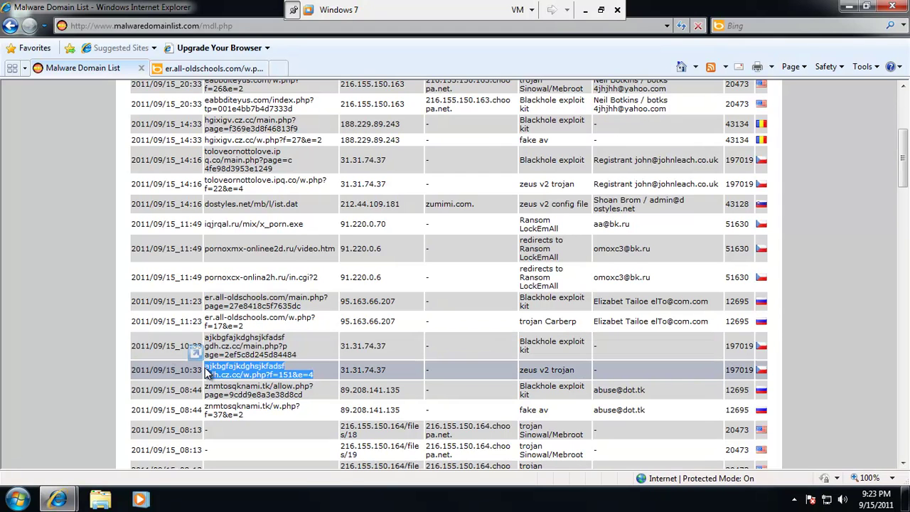
click(214, 70)
click(220, 27)
key(ctrl+v)
key(Return)
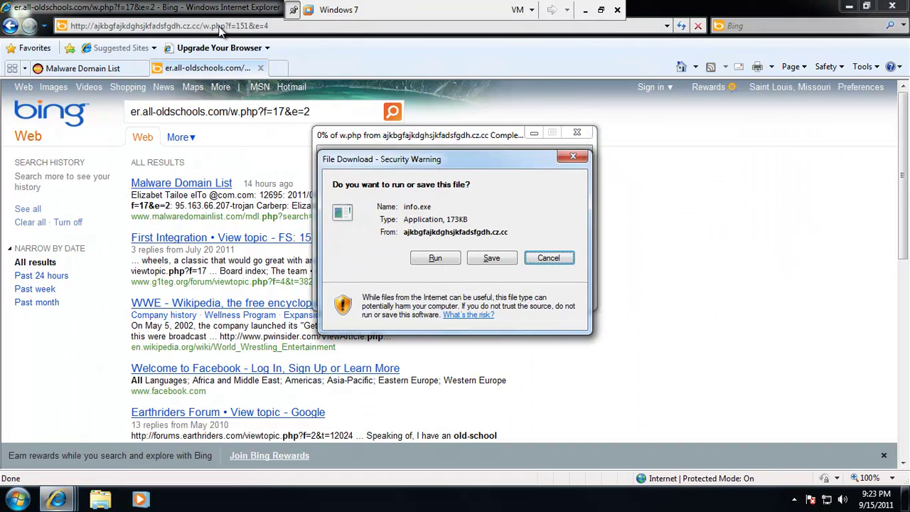
click(434, 258)
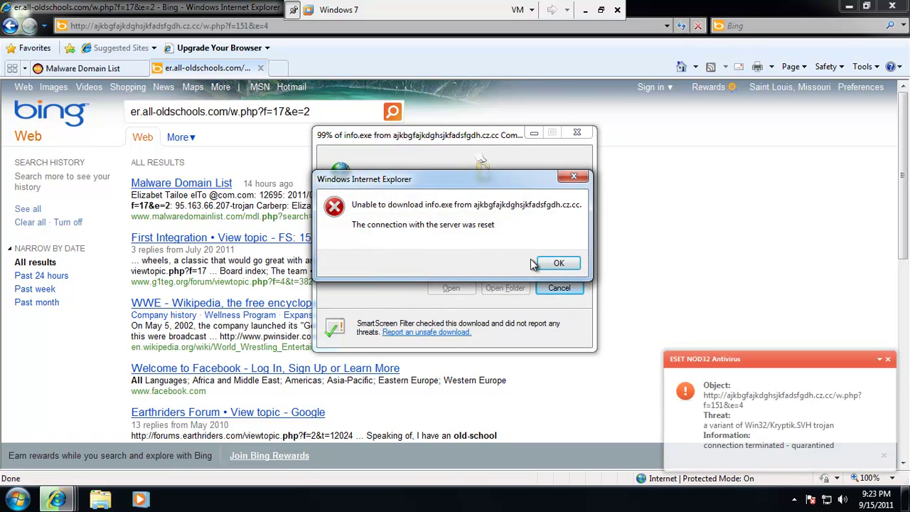
click(70, 71)
Load znmtosqknami.tk/w.php?f=37&e=2 in the second tab, then close the parked page.
scroll(363, 236, down, 3)
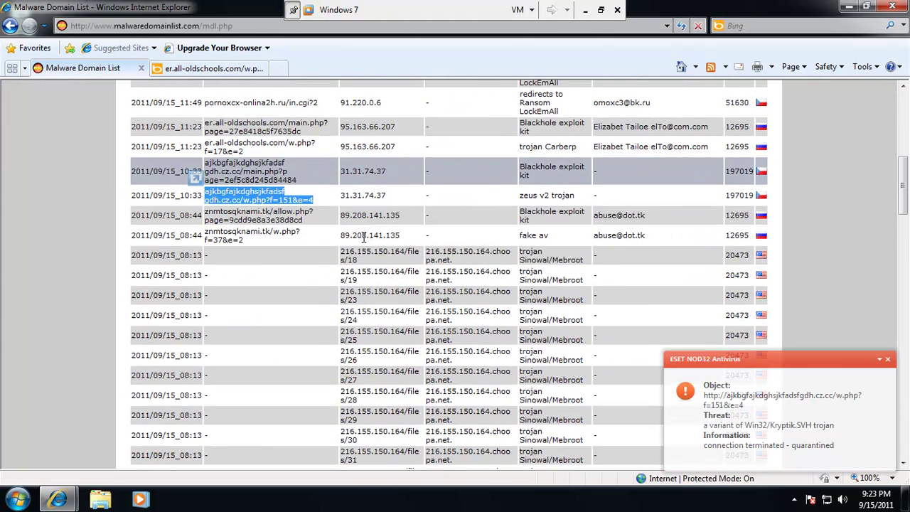
triple_click(260, 237)
drag(261, 237, 213, 26)
key(Return)
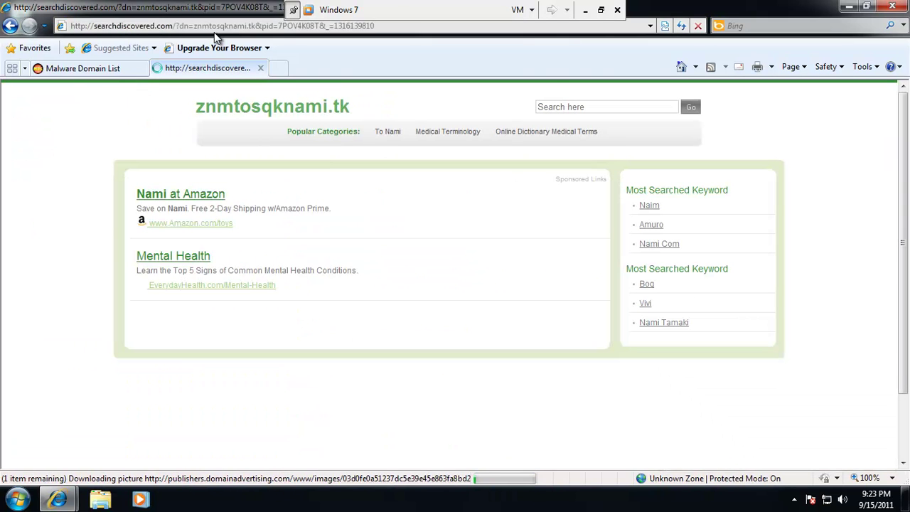
click(257, 67)
Load 216.155.150.164/files/69 in a new tab, then close the still-connecting tab.
scroll(287, 223, down, 10)
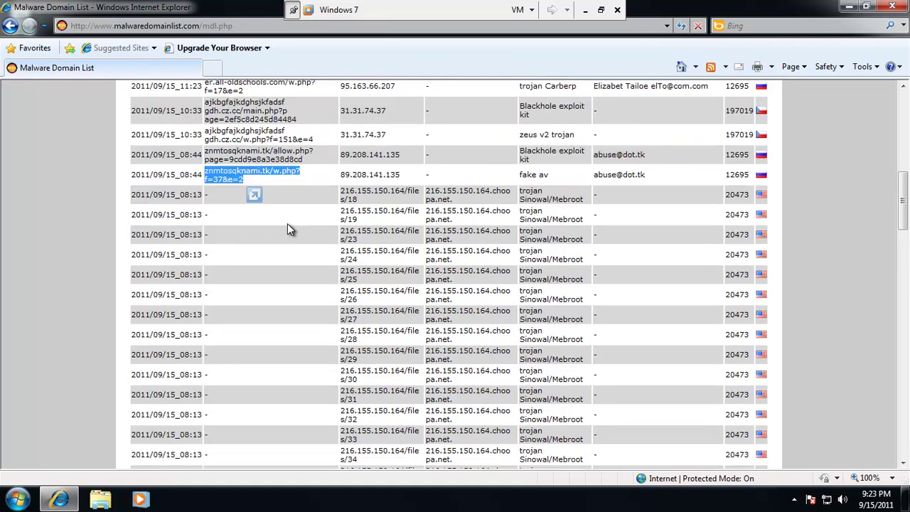
scroll(287, 223, down, 3)
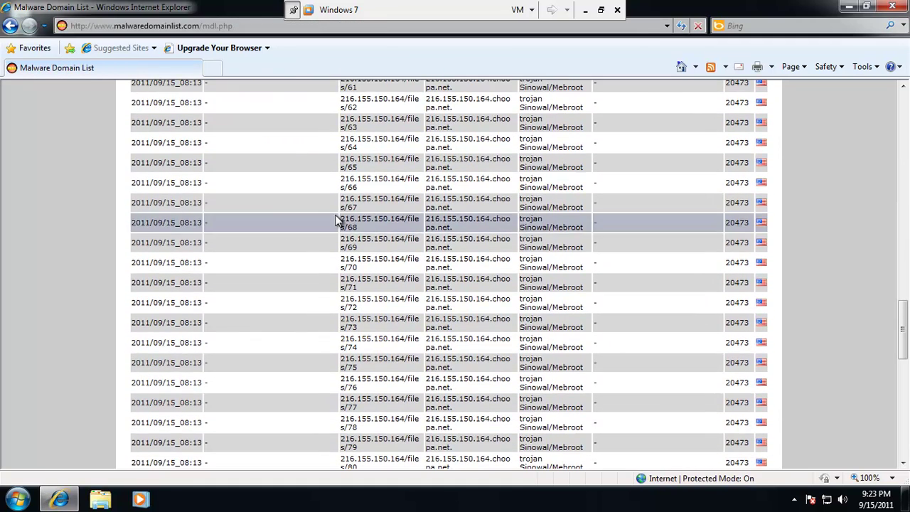
drag(363, 248, 346, 243)
key(ctrl+c)
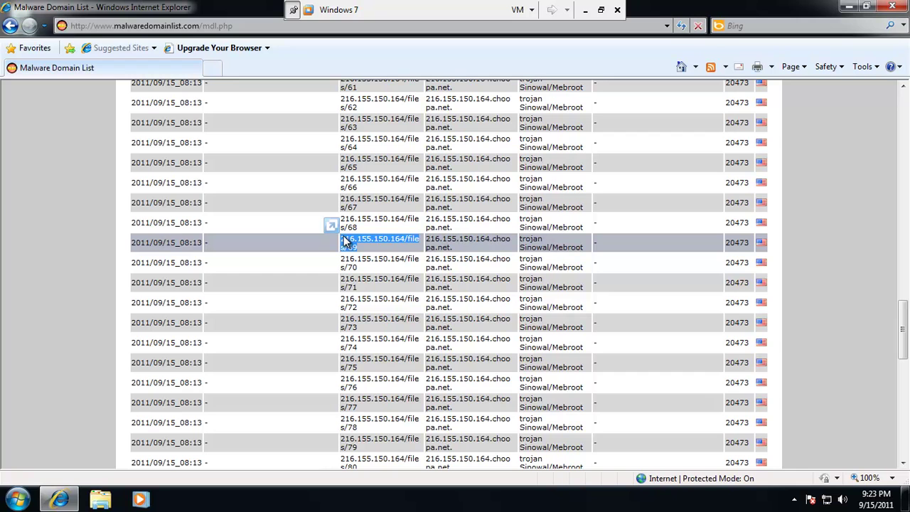
click(215, 68)
key(ctrl+v)
key(Return)
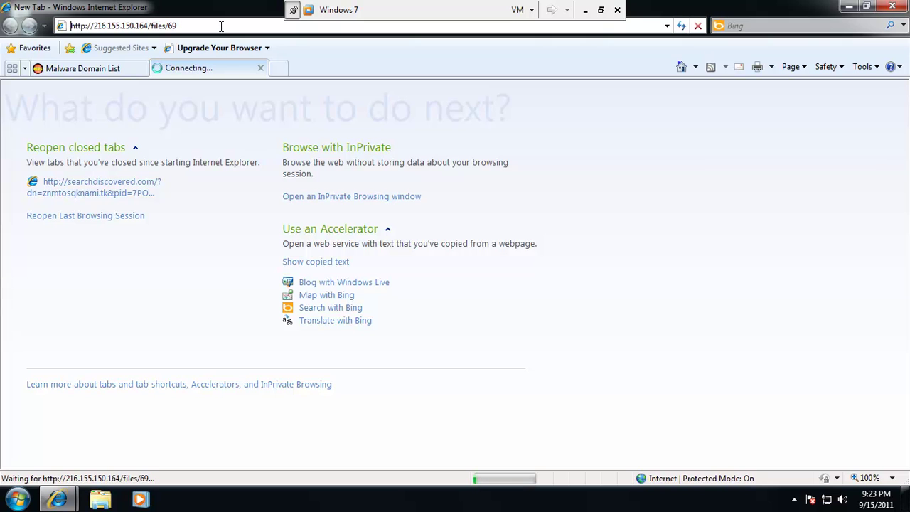
click(261, 68)
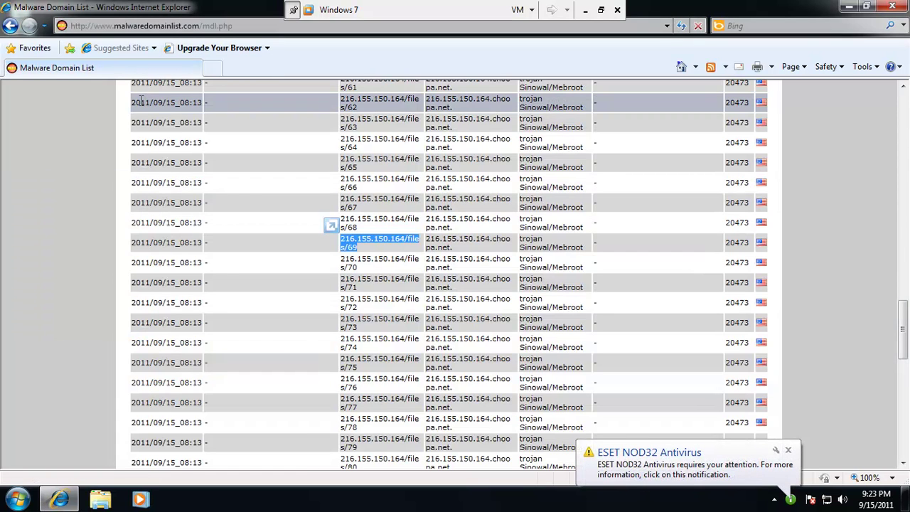
click(662, 474)
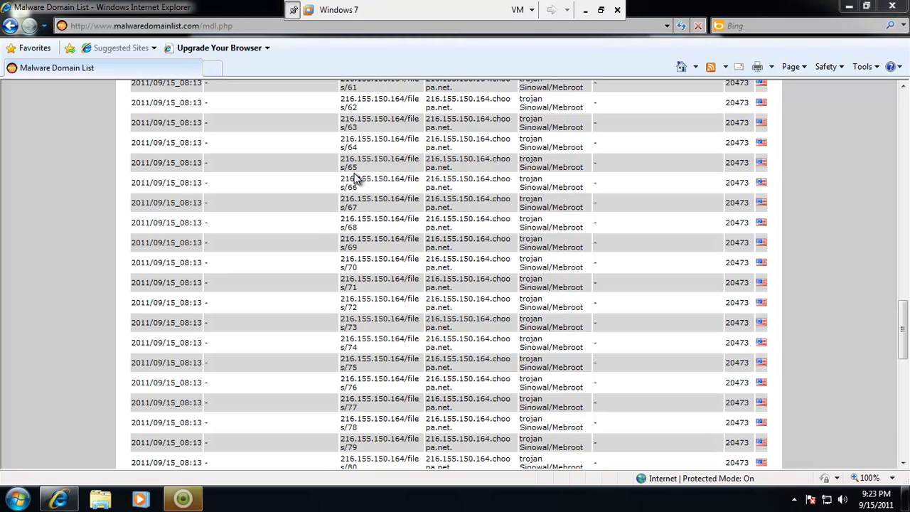
click(183, 500)
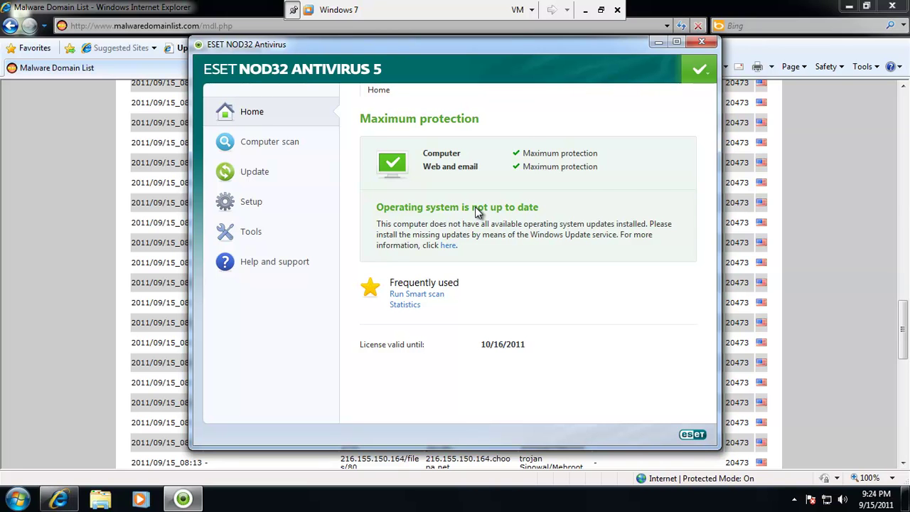
click(703, 42)
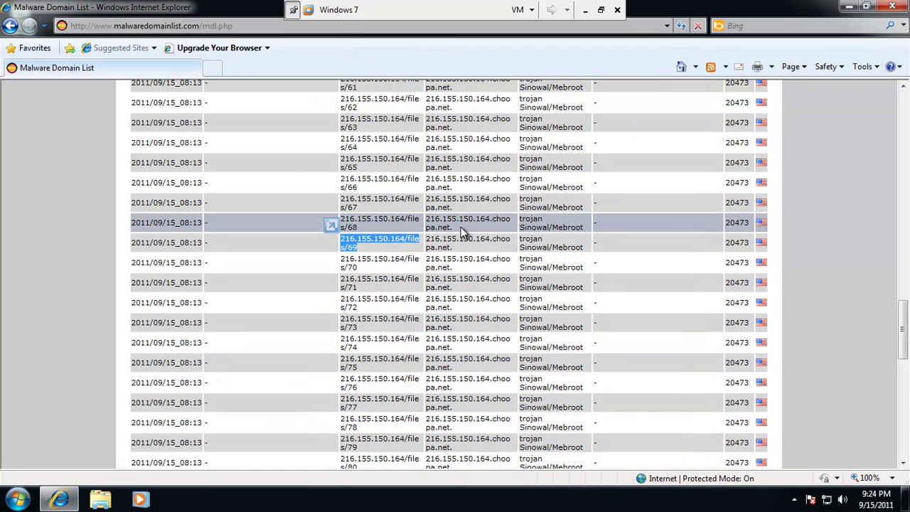
Open tj.integet-stateam.com/w.php?f=17&e=2 in a tab, then close it while still connecting.
scroll(460, 230, down, 7)
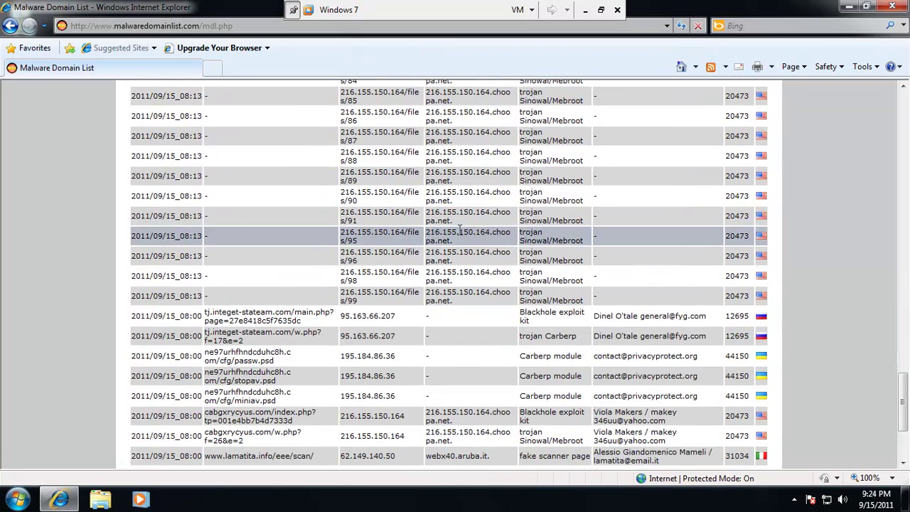
scroll(461, 230, down, 1)
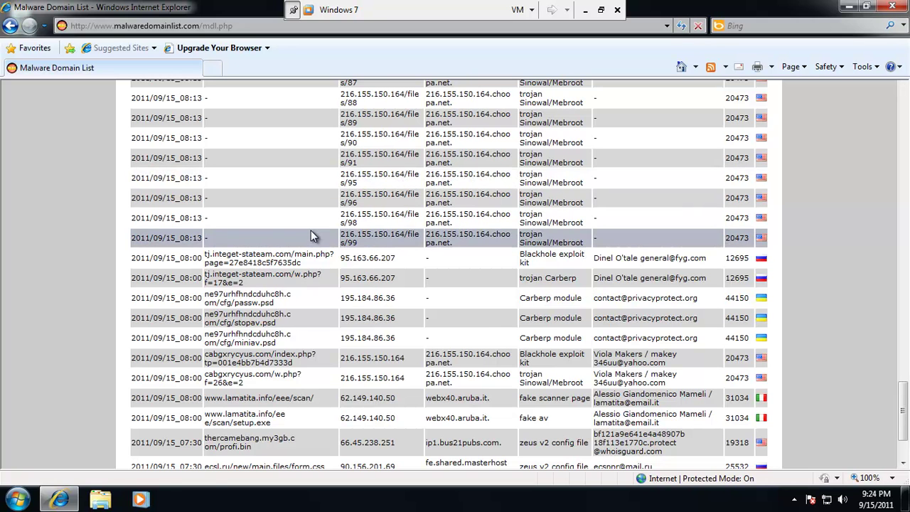
scroll(310, 231, down, 3)
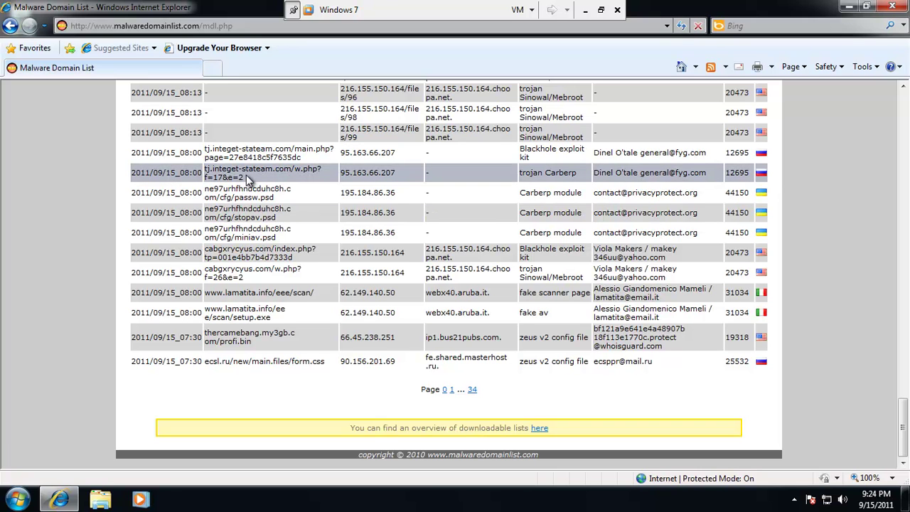
triple_click(215, 175)
drag(215, 175, 212, 67)
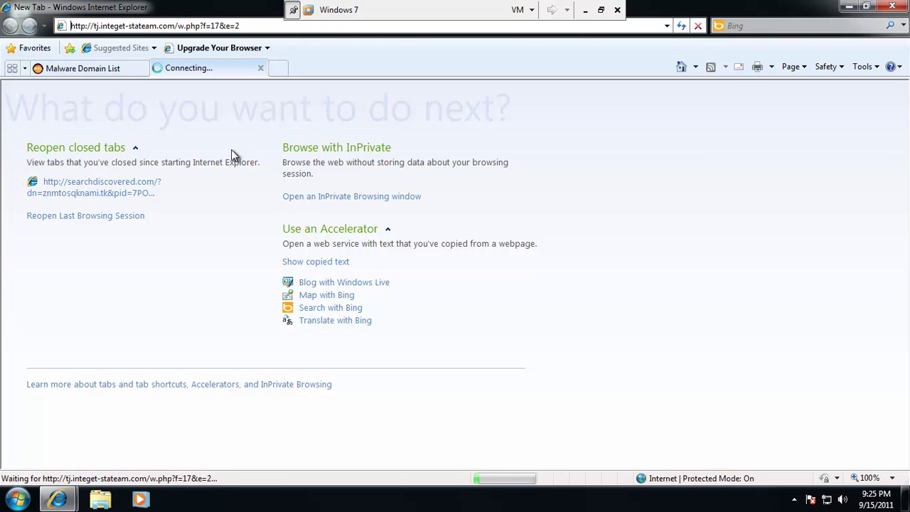
click(261, 70)
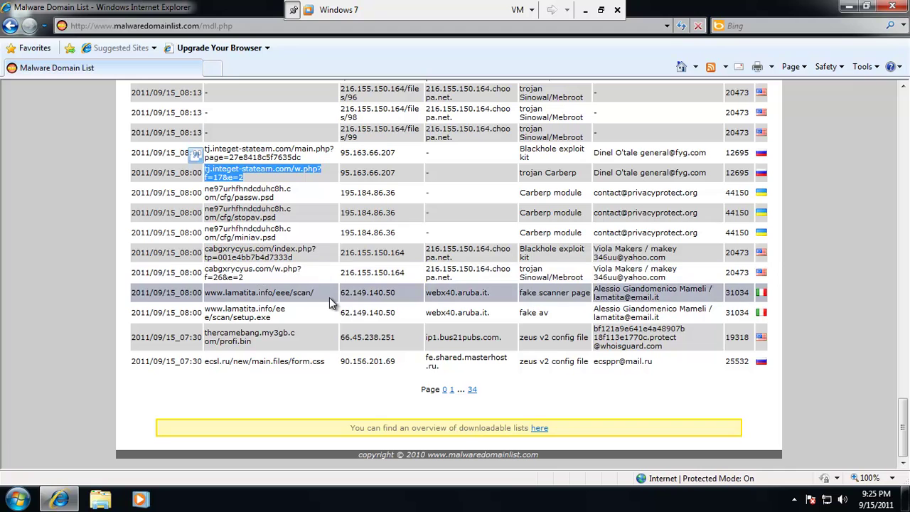
drag(327, 297, 212, 68)
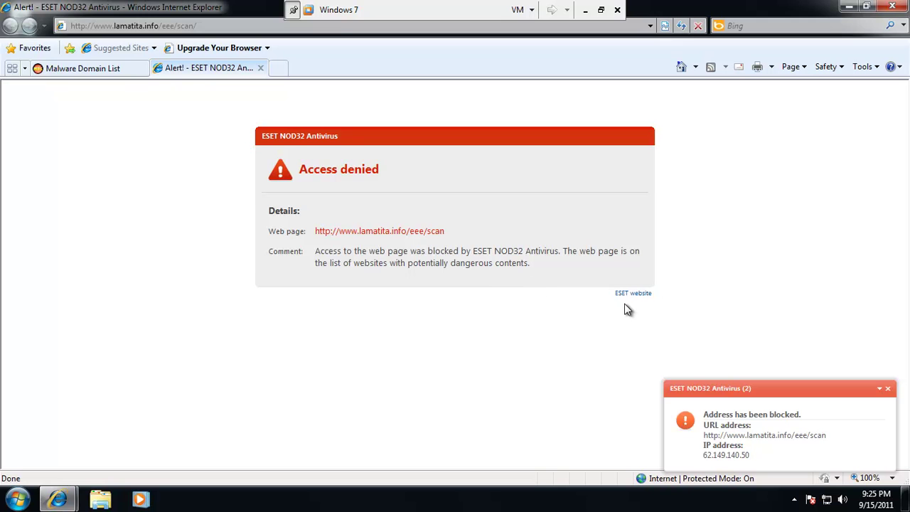
click(260, 69)
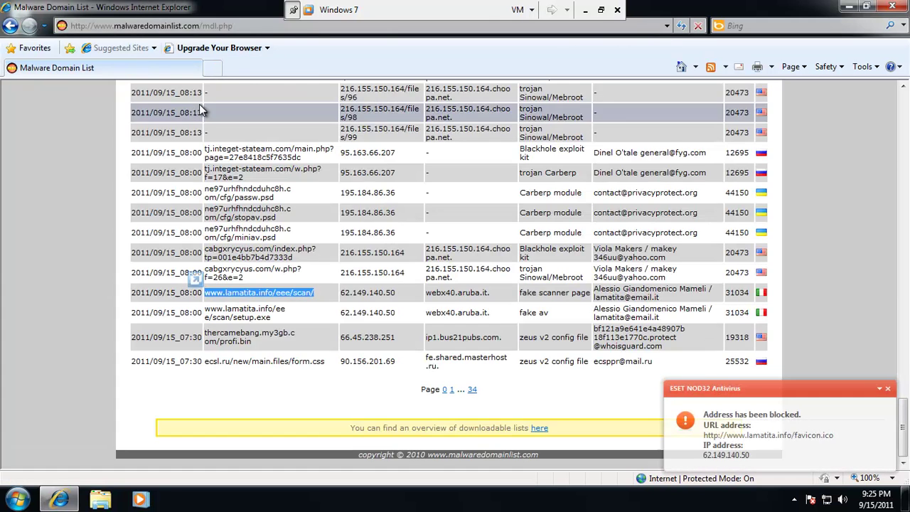
drag(302, 321, 212, 67)
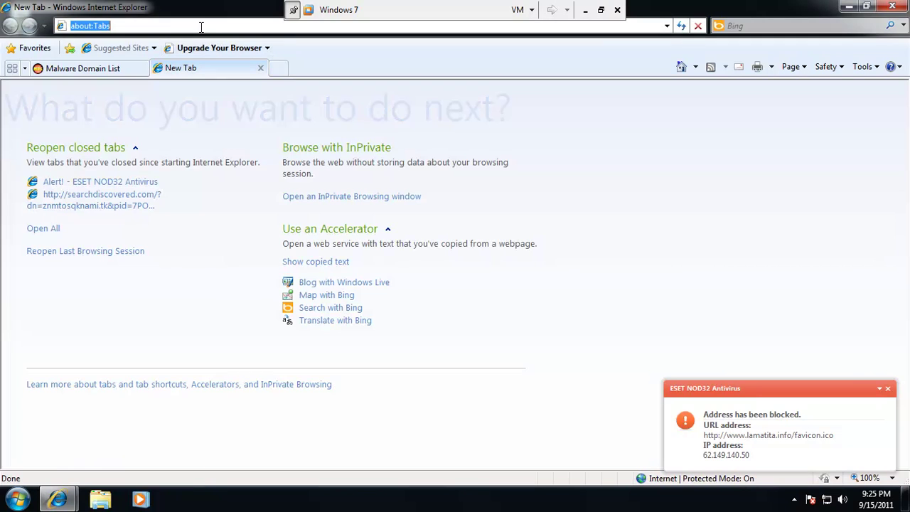
text(www.lamatita.info/eee/scan/setup.exe)
key(Return)
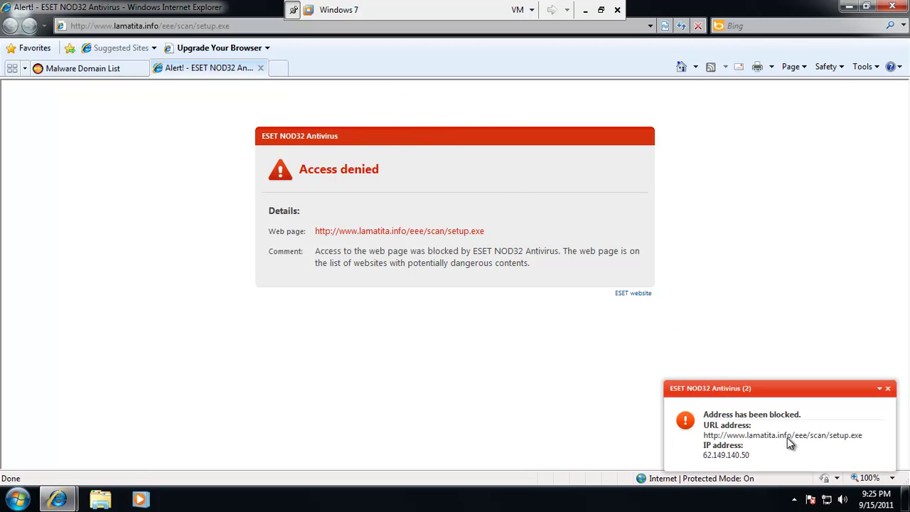
click(260, 68)
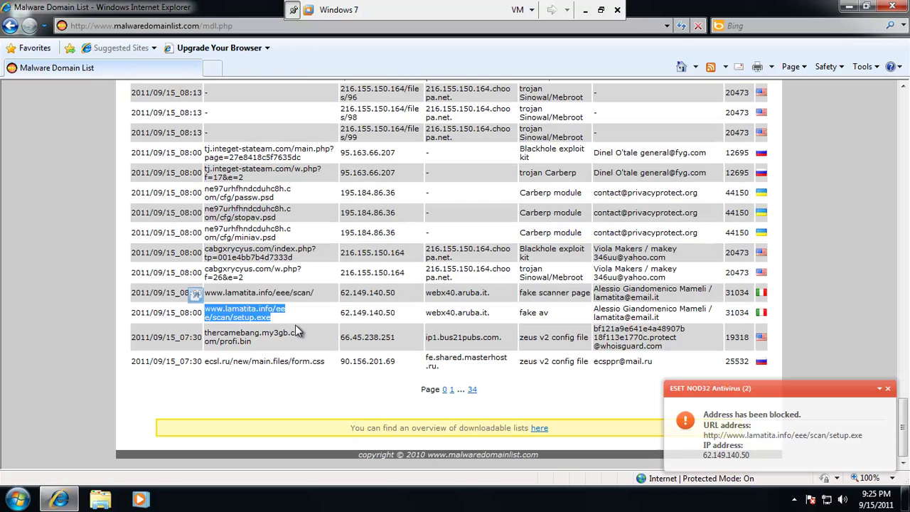
From page 1, load the wagequtn.mattemon.info fake AV link and run 184053.exe until ESET quarantines it.
click(451, 390)
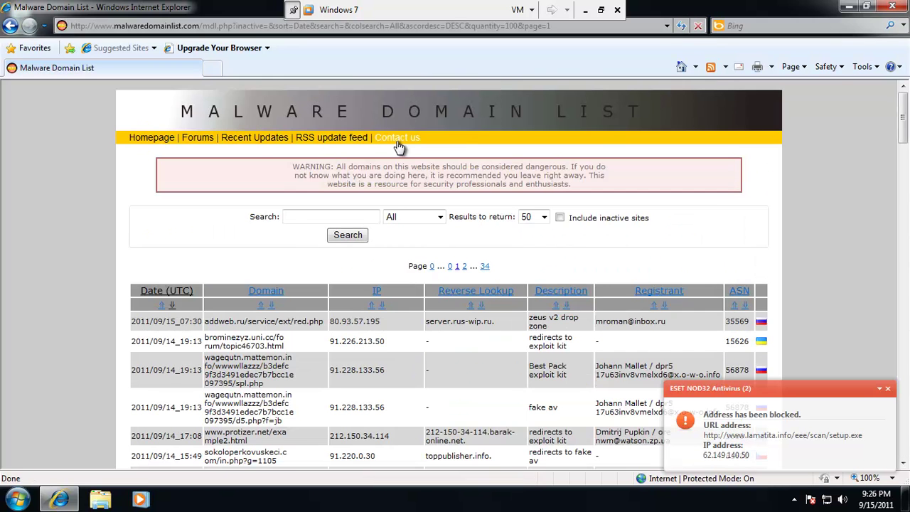
scroll(399, 147, down, 2)
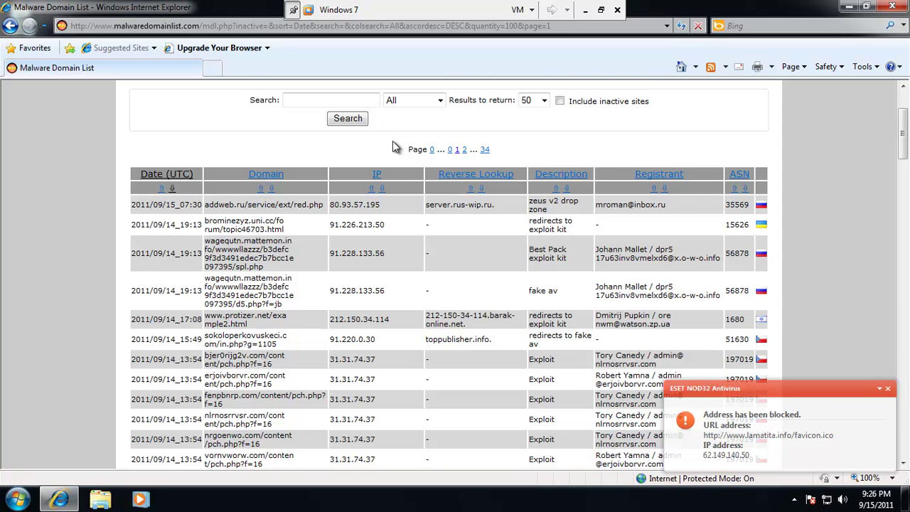
scroll(396, 146, down, 1)
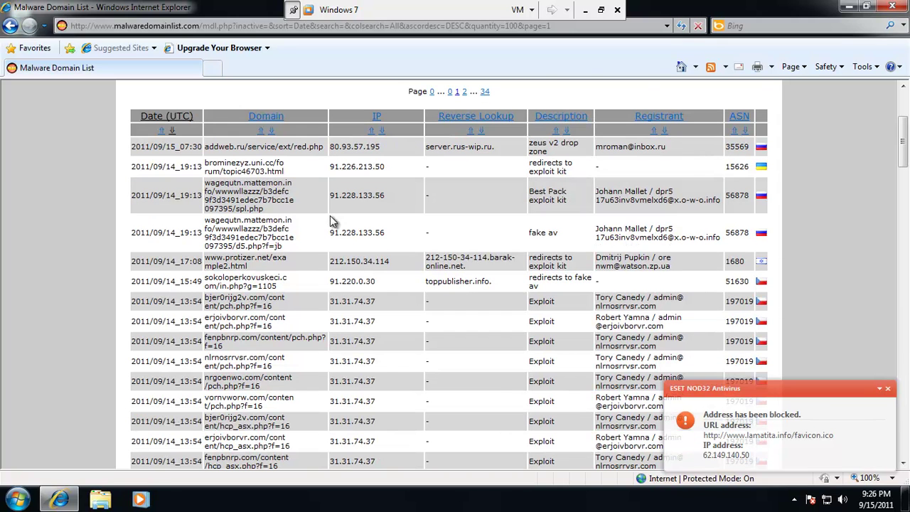
drag(295, 250, 203, 217)
key(ctrl+c)
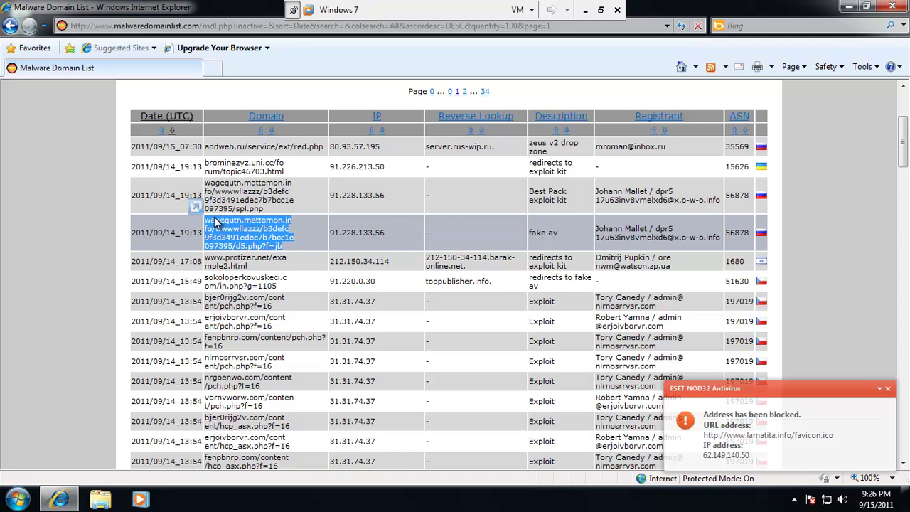
click(218, 77)
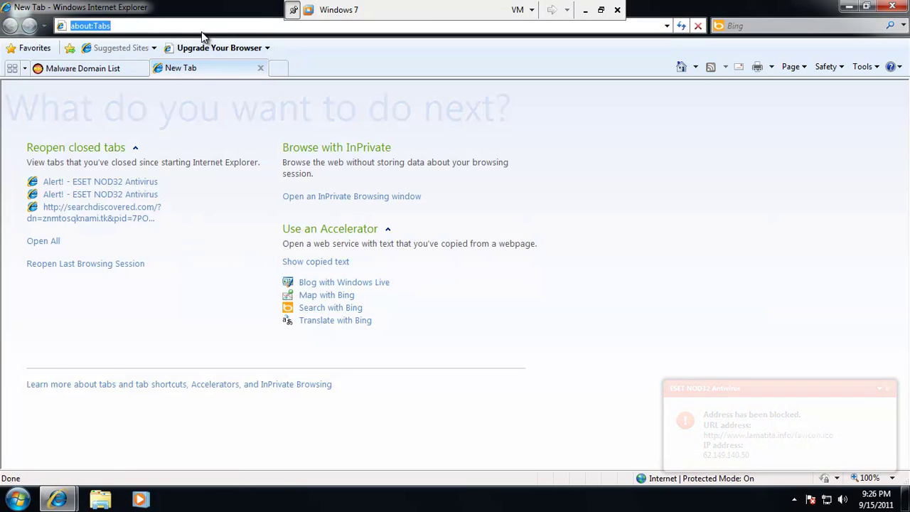
key(ctrl+v)
key(Return)
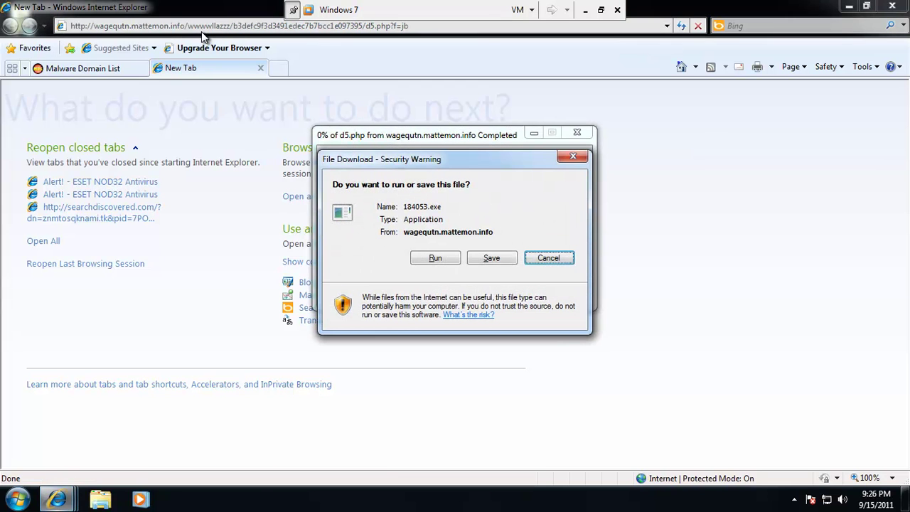
click(441, 260)
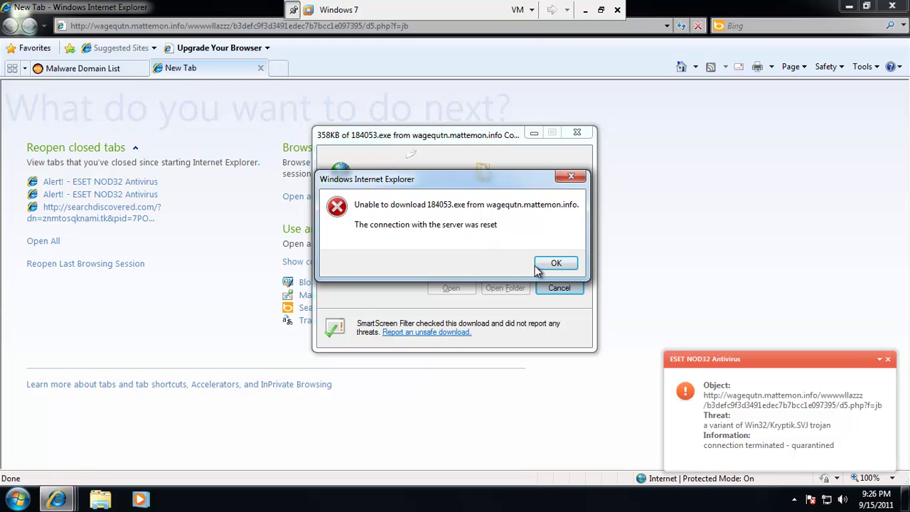
click(545, 264)
click(84, 69)
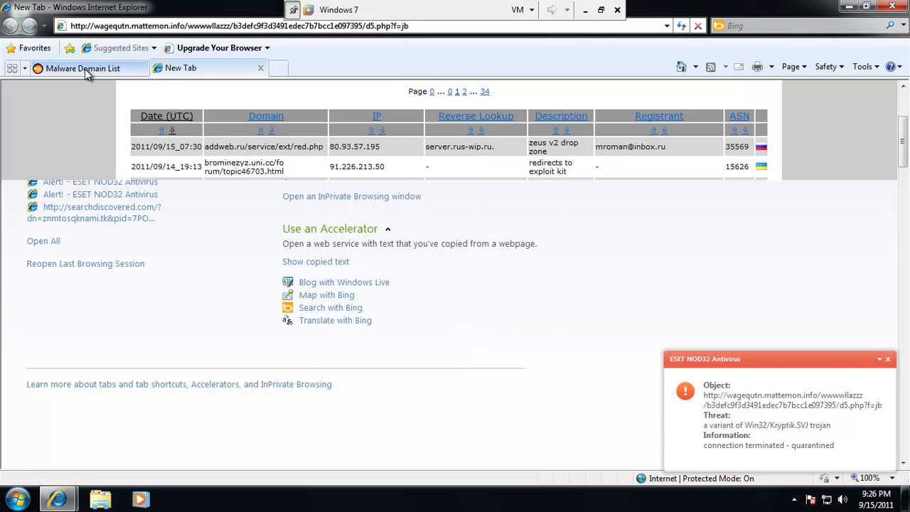
Open sokoloperkovuskeci.com/in.php?g=1105 from the domain list in the new tab; it loads blank.
drag(283, 272, 210, 264)
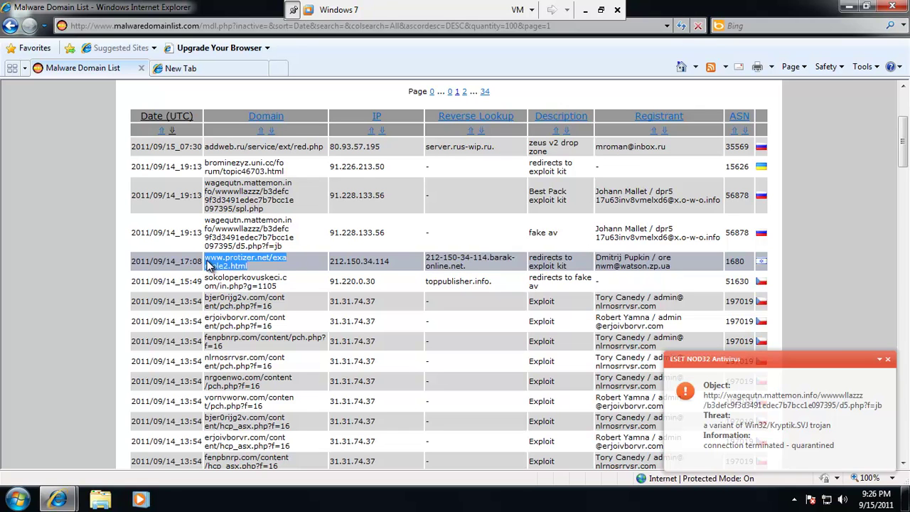
click(317, 284)
drag(316, 284, 206, 283)
key(ctrl+c)
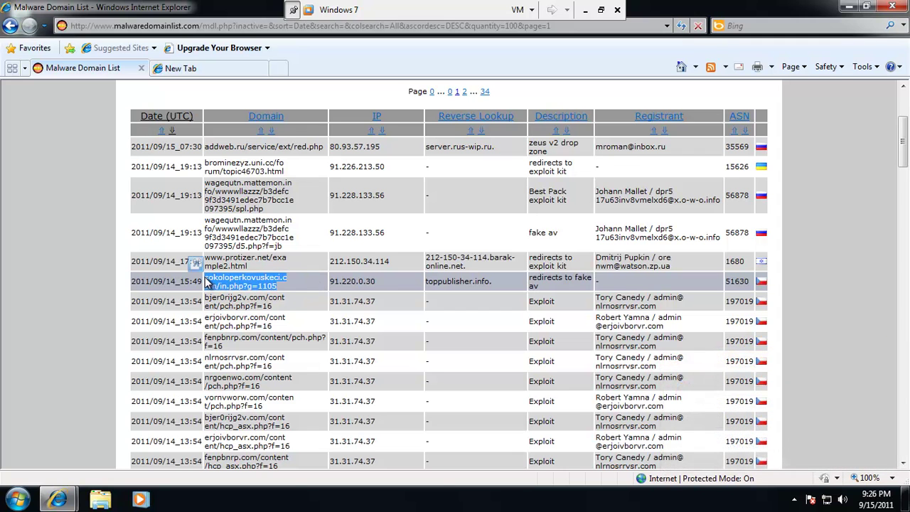
click(181, 67)
click(193, 27)
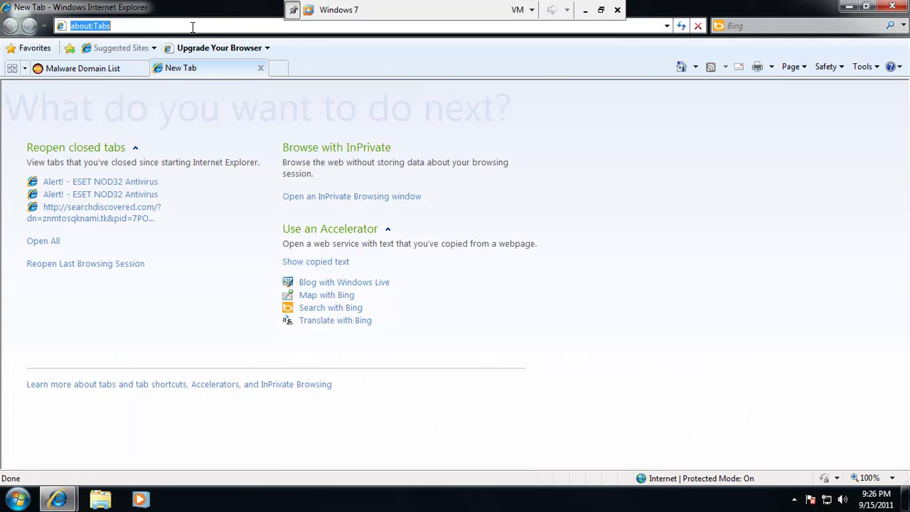
key(ctrl+v)
key(Return)
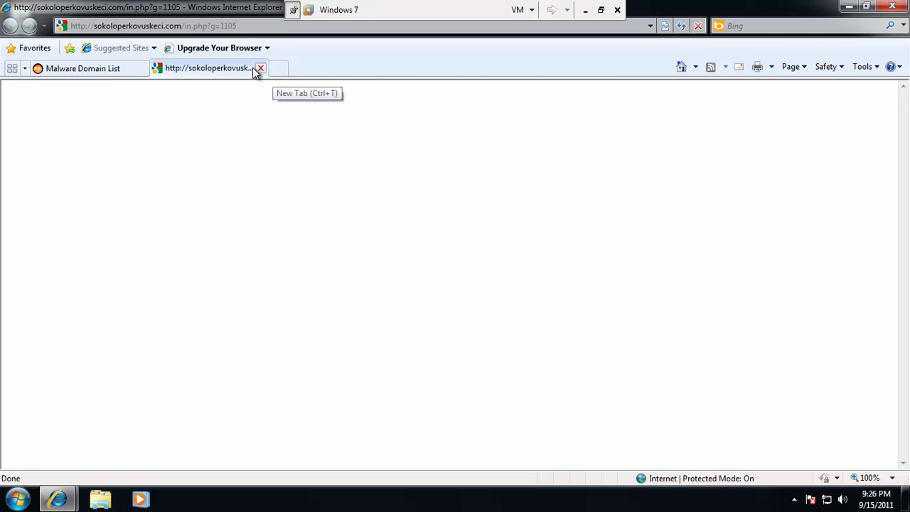
Load the alluviufxb.jtefaisla.biz d5.php address in the second tab, where ESET denies access.
click(110, 69)
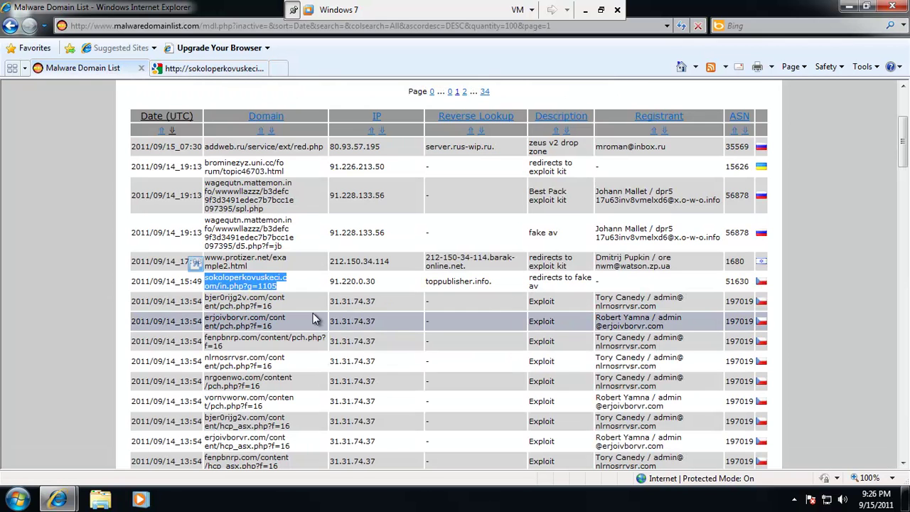
scroll(309, 306, down, 3)
scroll(308, 299, down, 3)
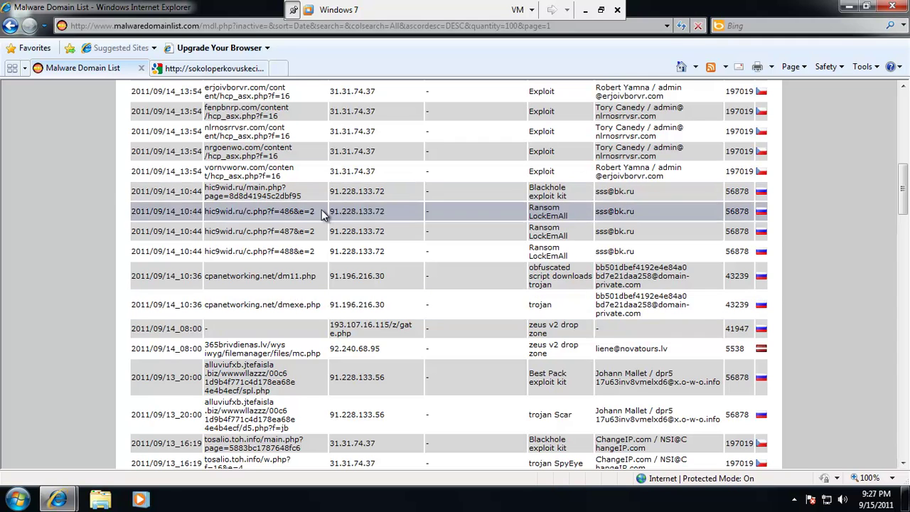
scroll(321, 307, down, 2)
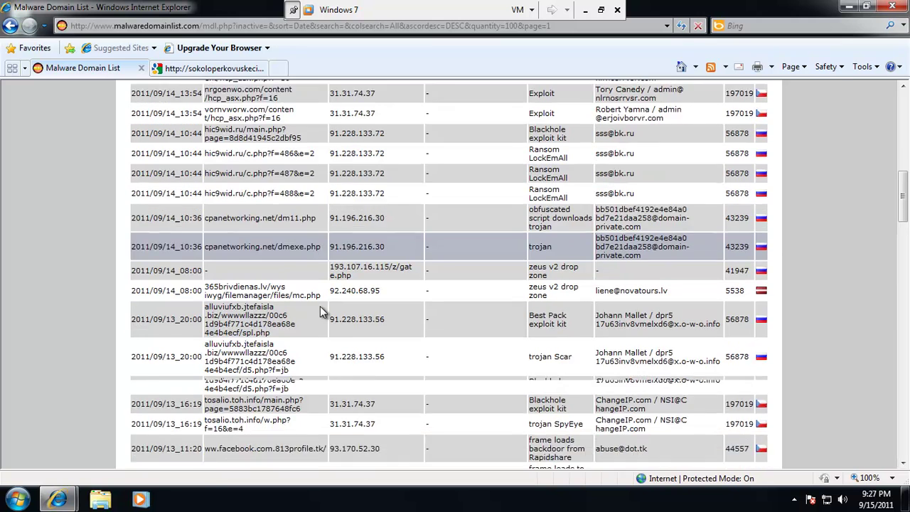
drag(297, 312, 205, 281)
key(ctrl+c)
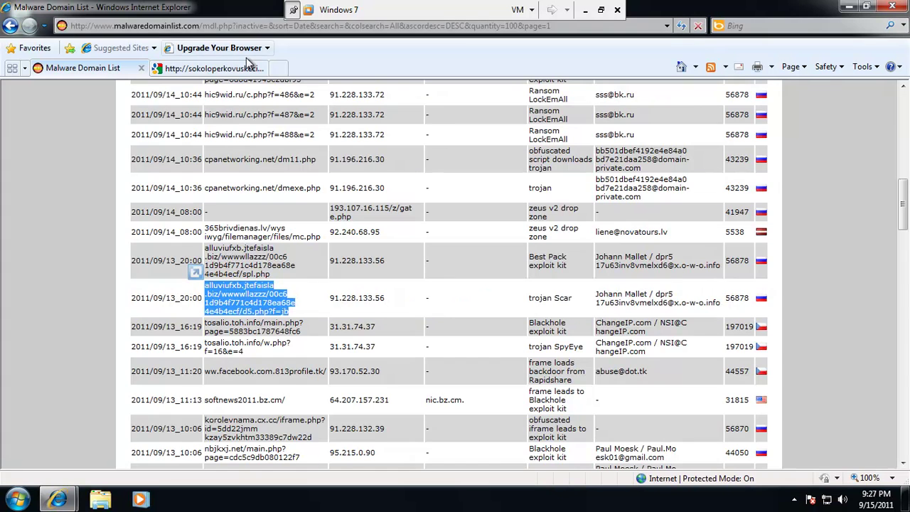
click(227, 68)
key(ctrl+v)
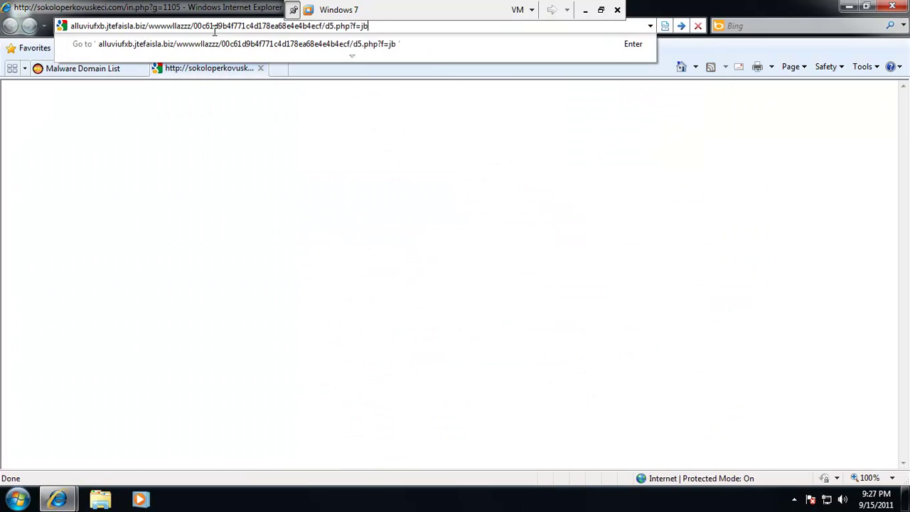
key(Return)
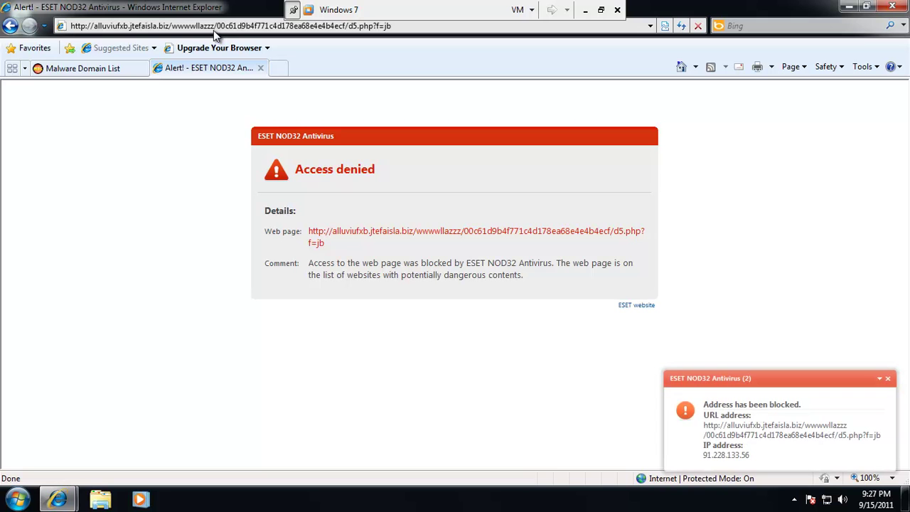
Copy the tosalio.toh.info w.php address and ready the ESET tab's address bar for it.
click(118, 68)
scroll(371, 238, down, 1)
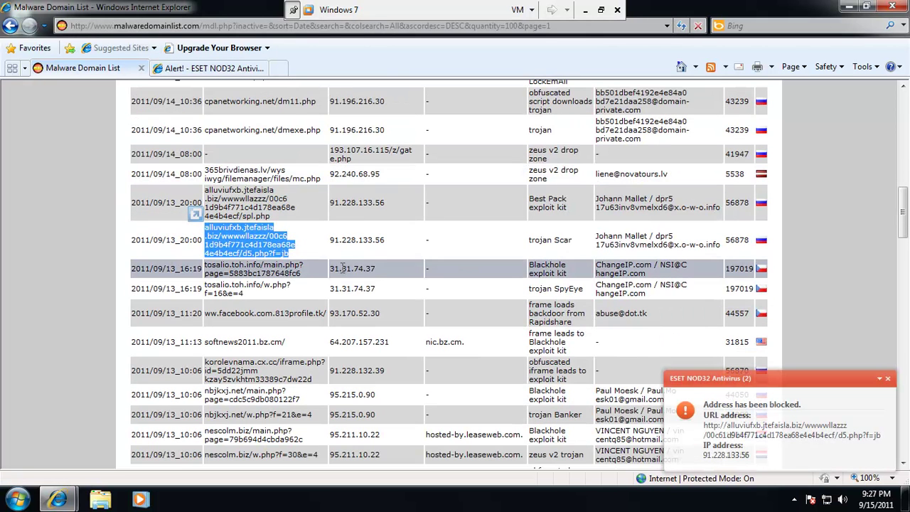
click(266, 297)
drag(265, 297, 206, 288)
key(ctrl+c)
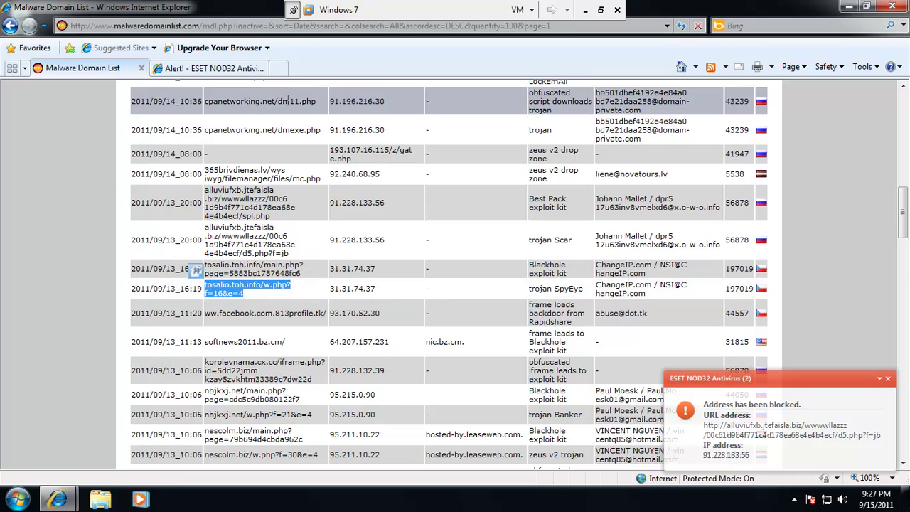
click(231, 67)
click(239, 26)
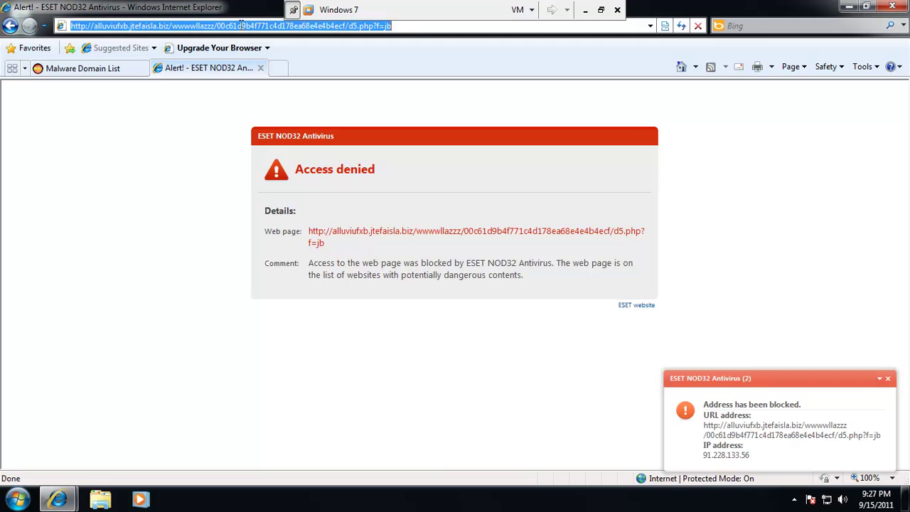
Load the copied tosalio.toh.info w.php address, then go back to the Malware Domain List.
key(ctrl+v)
key(Return)
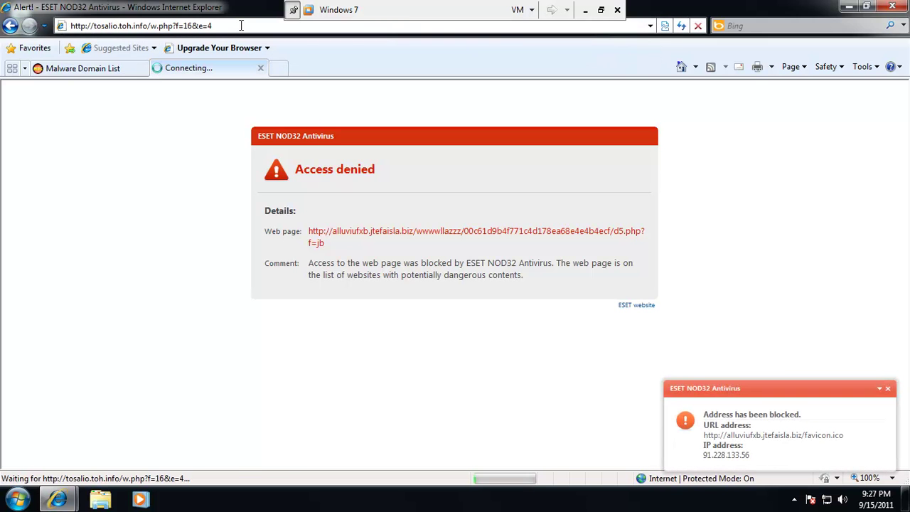
click(103, 69)
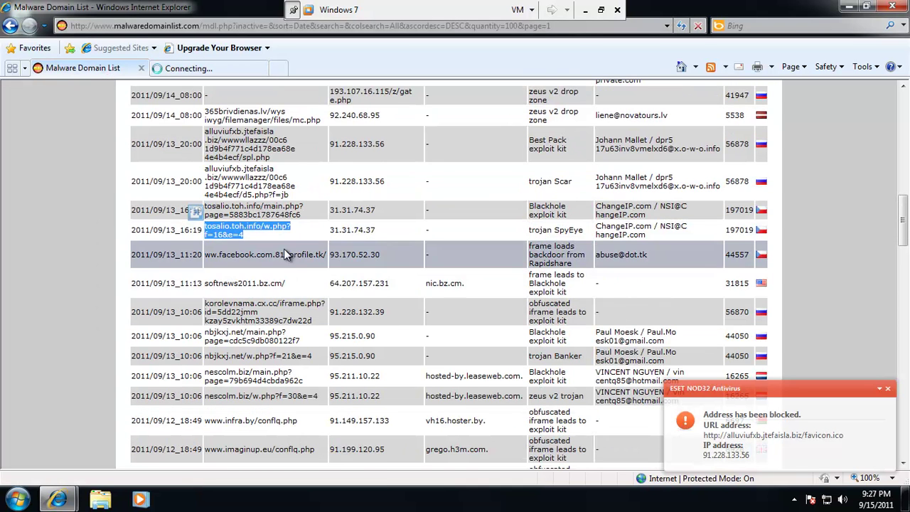
Try the nbjkxj.net/w.php?f=21&e=4 address in the second tab.
scroll(287, 303, down, 1)
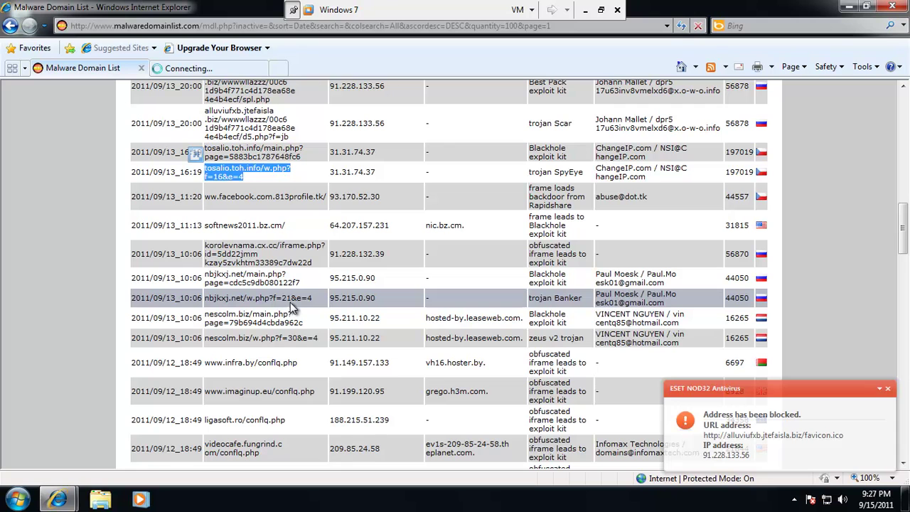
drag(313, 303, 210, 302)
key(ctrl+c)
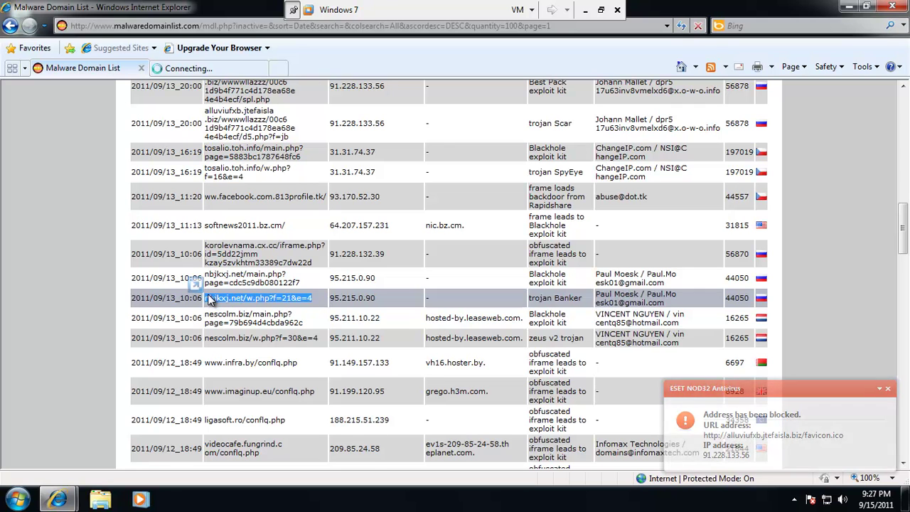
click(187, 68)
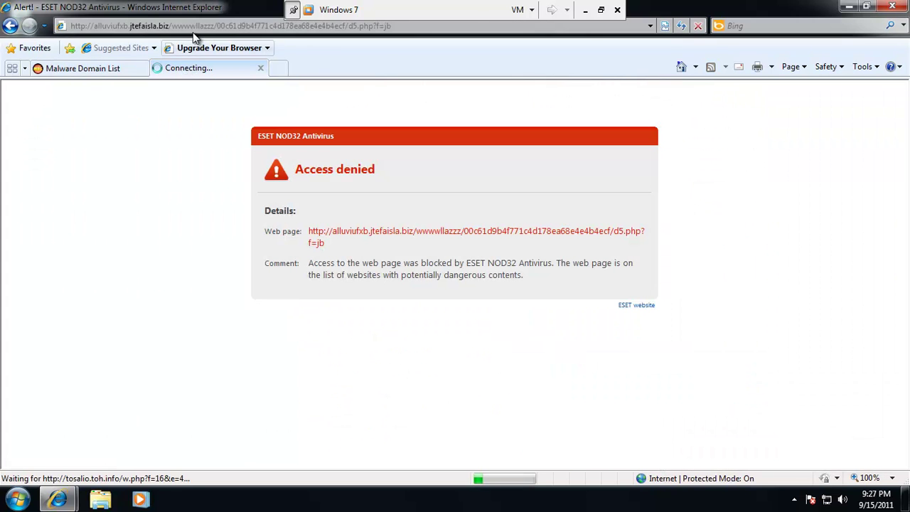
click(199, 27)
key(ctrl+v)
key(Return)
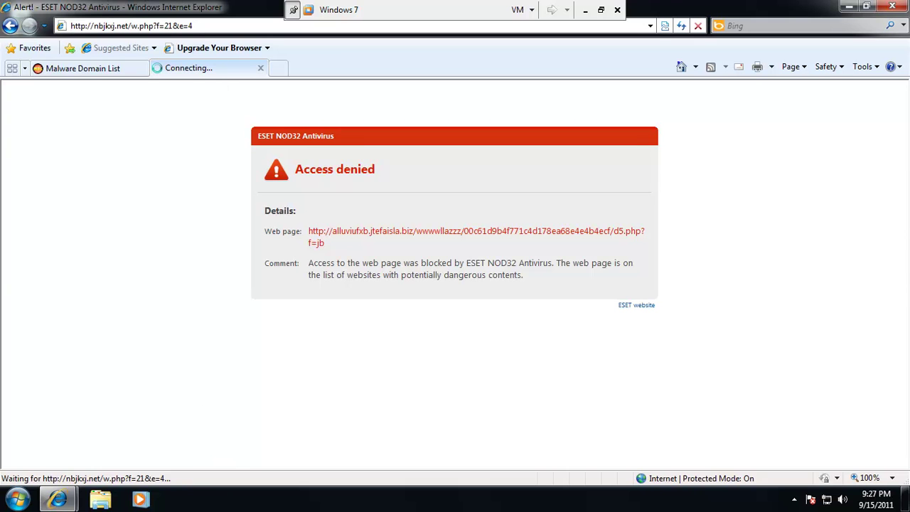
click(125, 69)
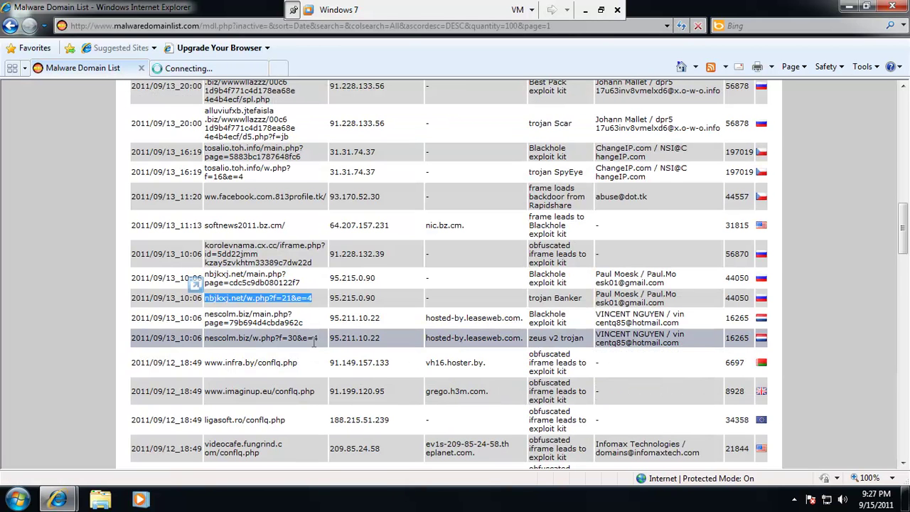
Look up the gopdufdnc.info Phoenix exploit kit address; Bing shows only Malware Domain List entries.
scroll(324, 344, down, 5)
scroll(307, 348, down, 1)
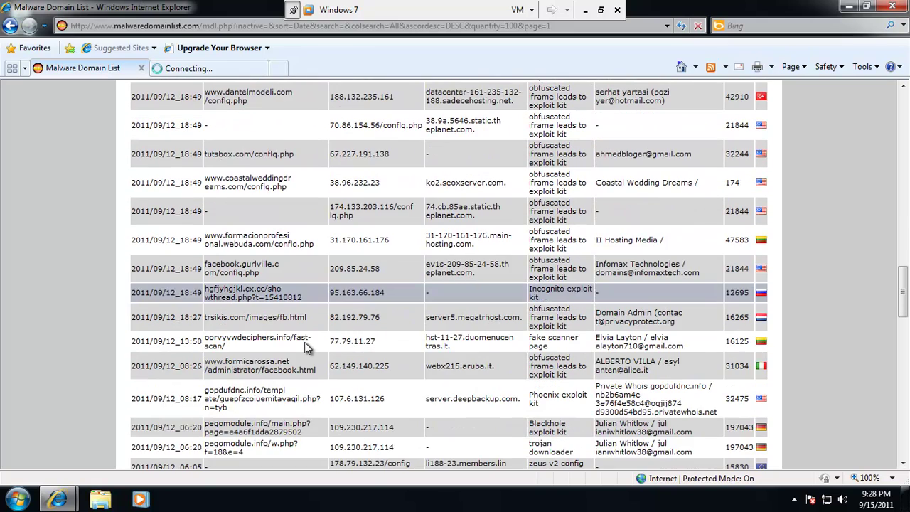
scroll(307, 348, down, 1)
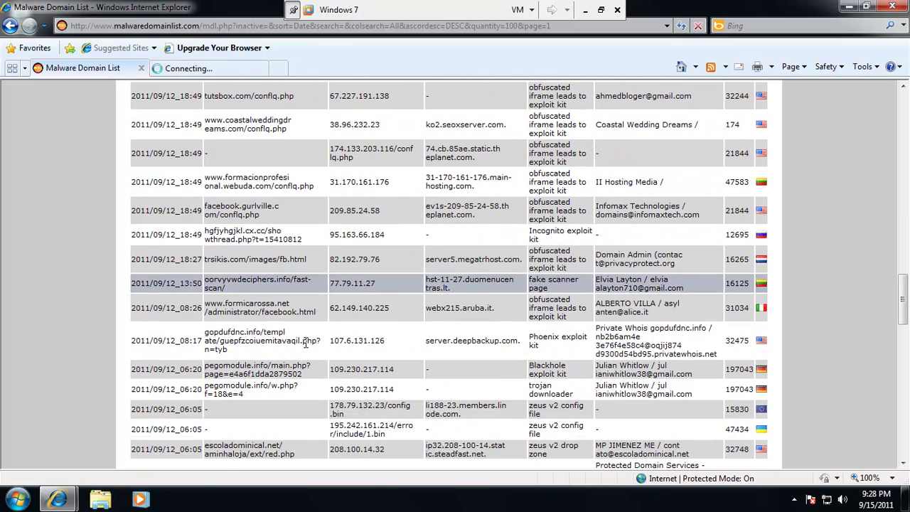
drag(266, 357, 134, 25)
click(133, 25)
text(http://gopdufdnc.info/template/guepfzcoiuemitavaqil.php?n=tyb)
key(Return)
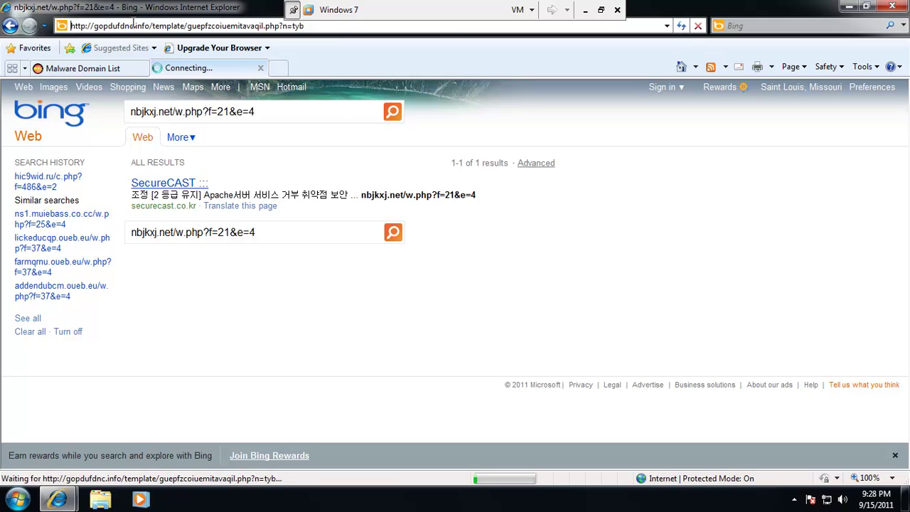
click(89, 68)
Try loading the pegomodule.info address from the table in the second tab.
scroll(382, 249, down, 3)
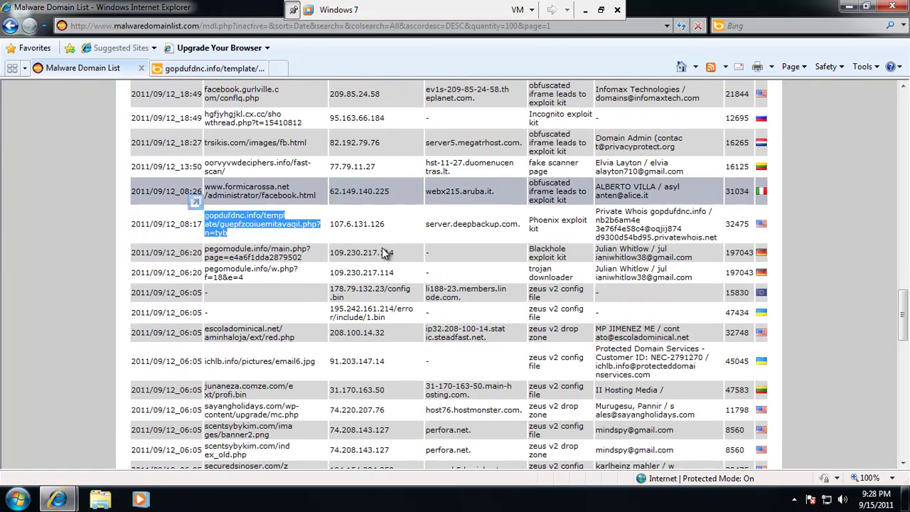
drag(246, 278, 208, 271)
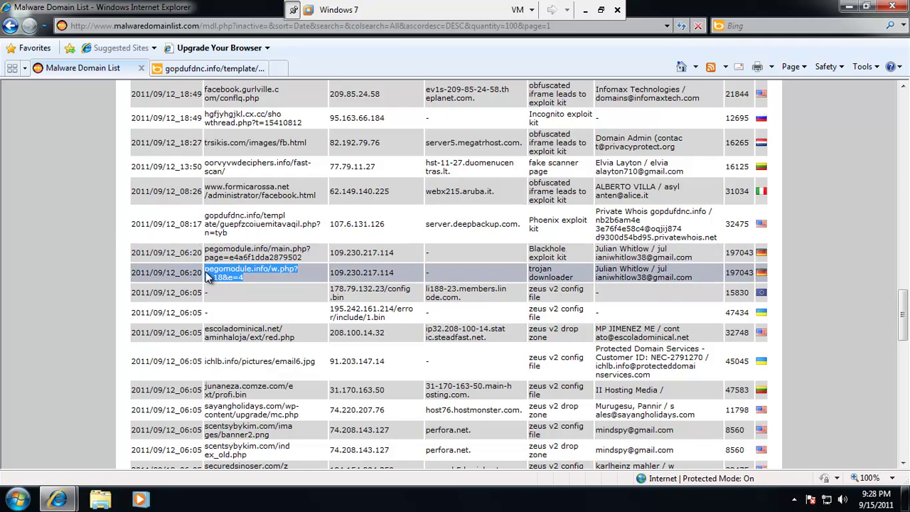
click(213, 68)
click(227, 26)
text(pegomodule.info/w.php?f=18&e=4)
key(Return)
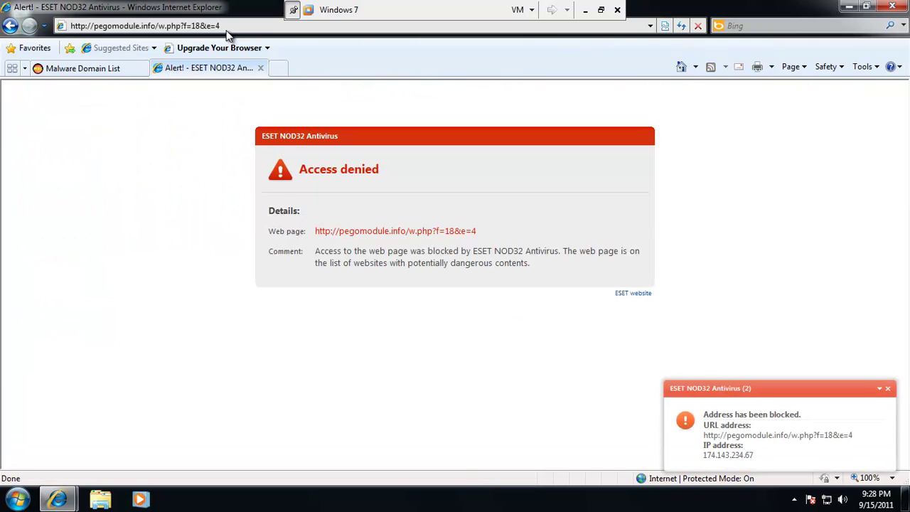
click(94, 69)
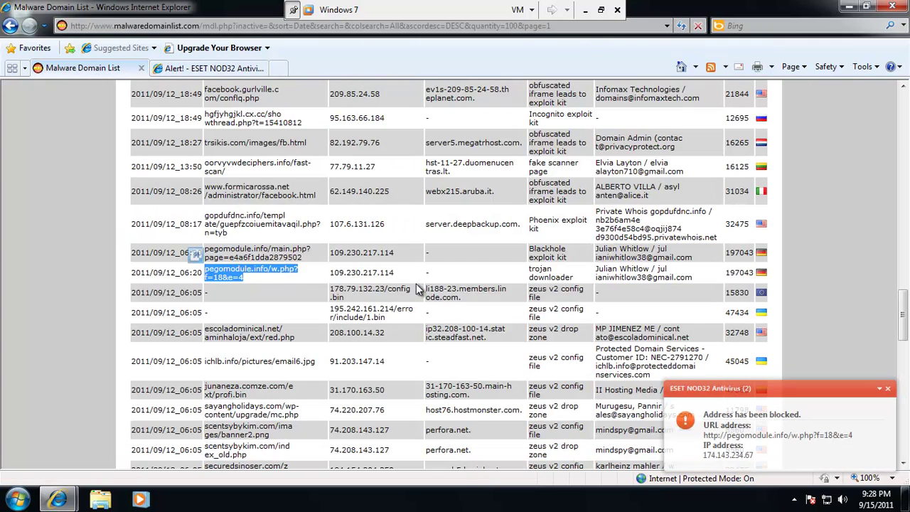
Try the parratruppers.info address, dismiss ESET's block notice, and close that tab.
scroll(389, 278, down, 3)
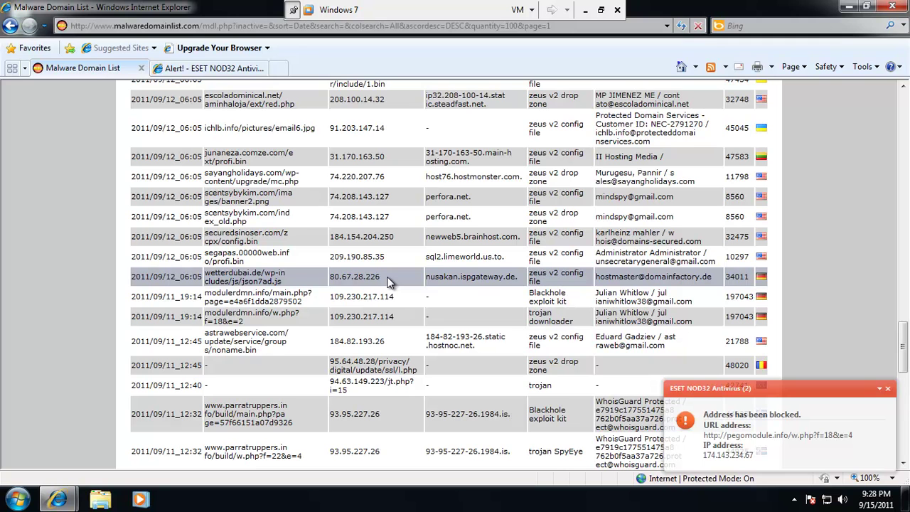
scroll(388, 282, down, 2)
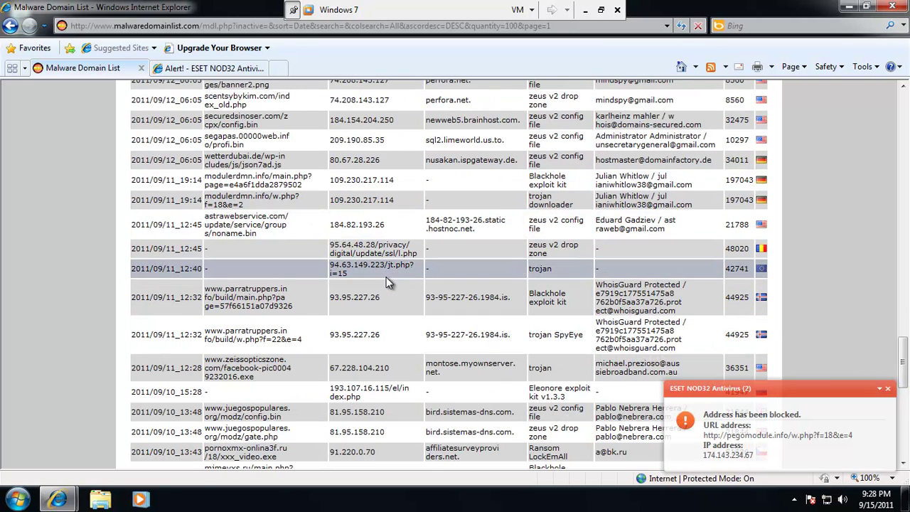
drag(299, 339, 205, 330)
key(ctrl+c)
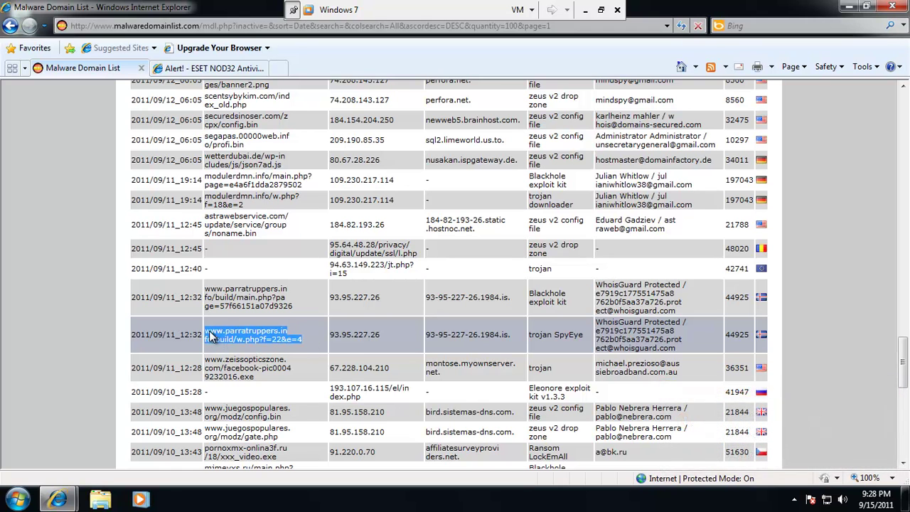
click(207, 68)
click(212, 25)
key(ctrl+v)
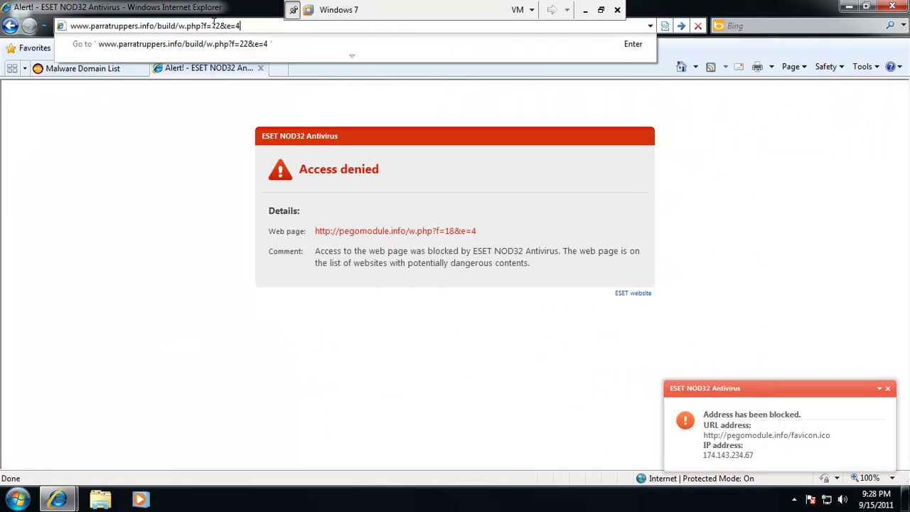
key(Return)
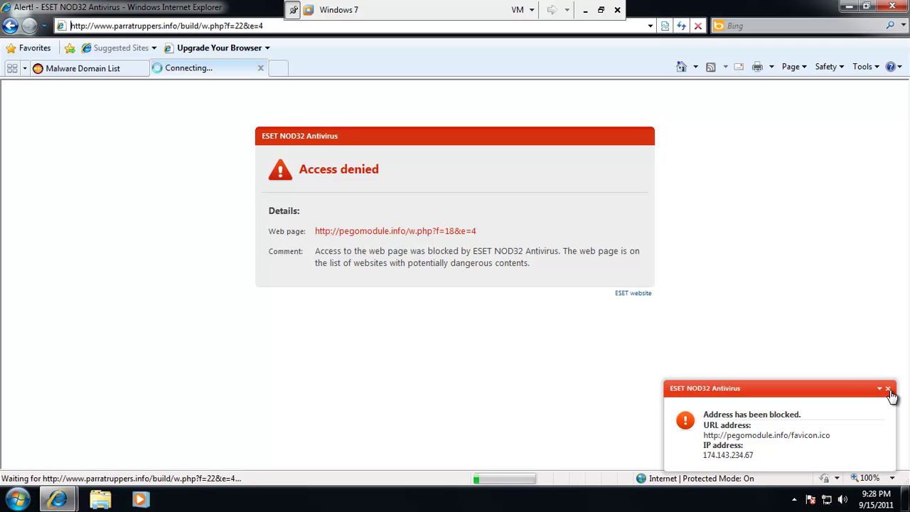
click(889, 390)
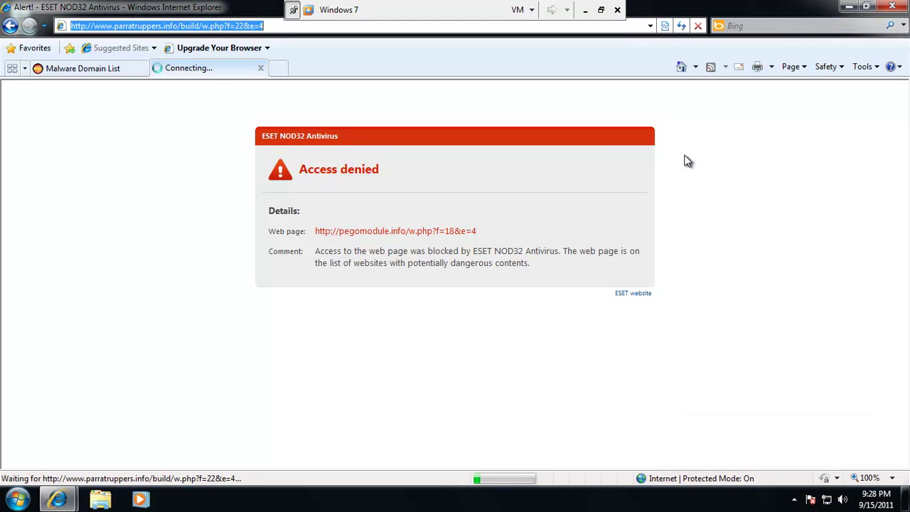
click(258, 68)
Try the pornoxmx xxx_video.exe address, dismiss ESET's block notice, and close the unsafe-site tab.
scroll(389, 321, down, 3)
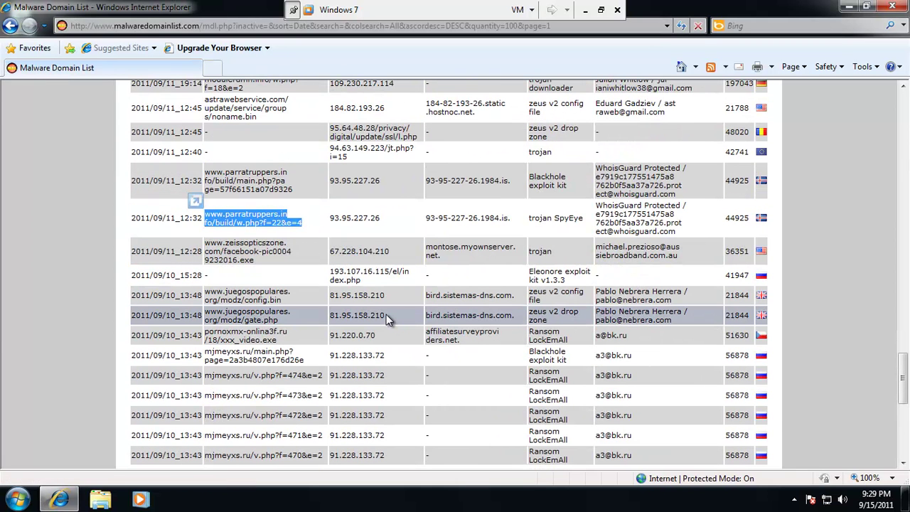
drag(279, 344, 211, 65)
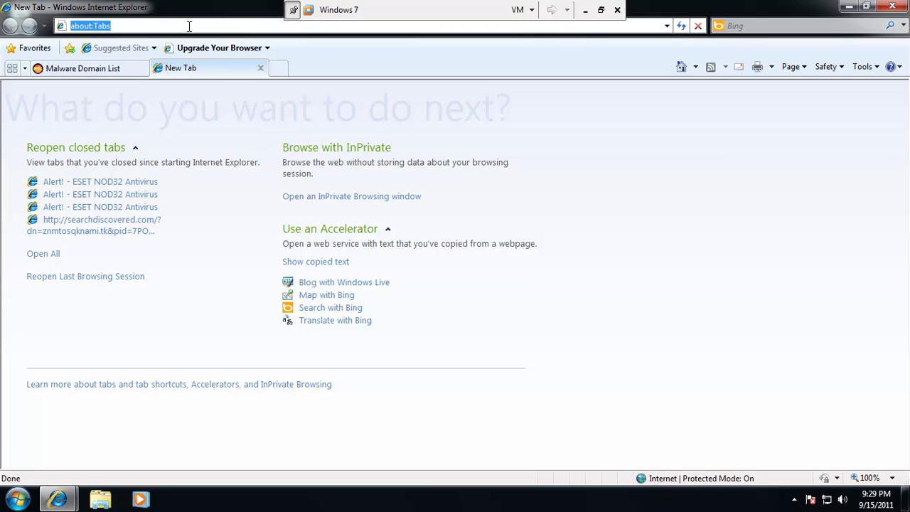
text(pornoxmx-onlina3f.ru/18/xxx_video.exe)
key(Return)
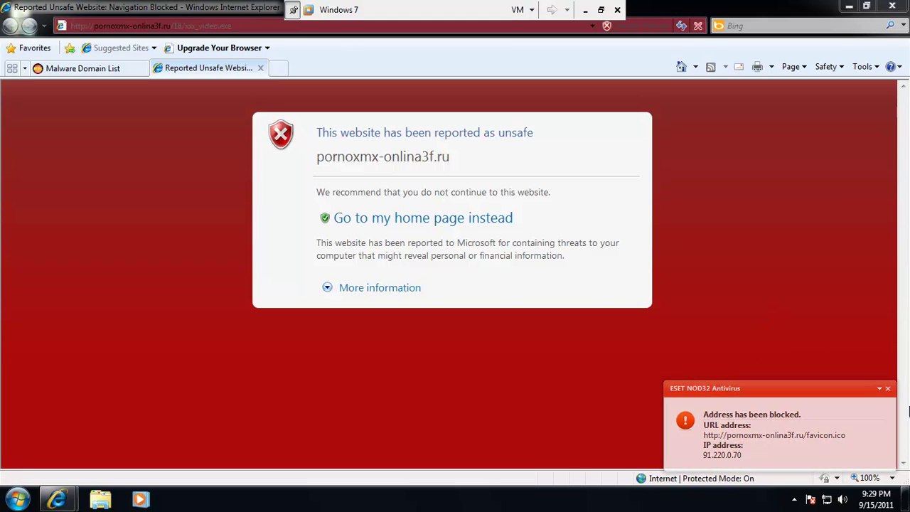
click(887, 388)
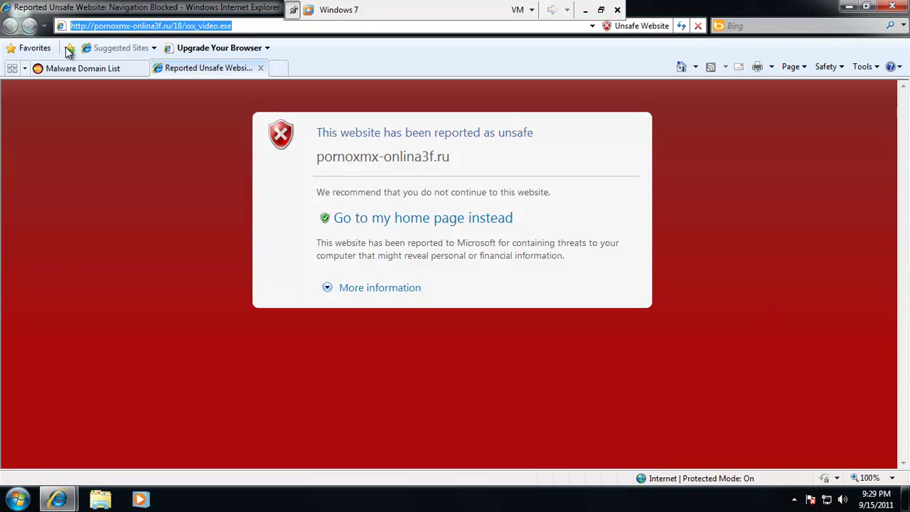
click(260, 68)
click(175, 27)
Download Malwarebytes Anti-Malware 1.51.2 (mbam-setup-1.51.2.1300.exe) from filehippo.com, allowing the blocked download.
text(file)
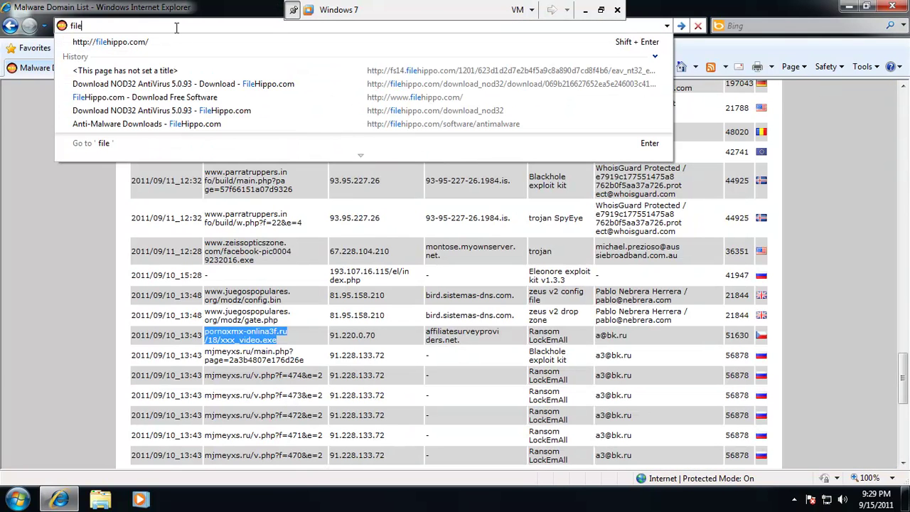
key(Down)
key(Return)
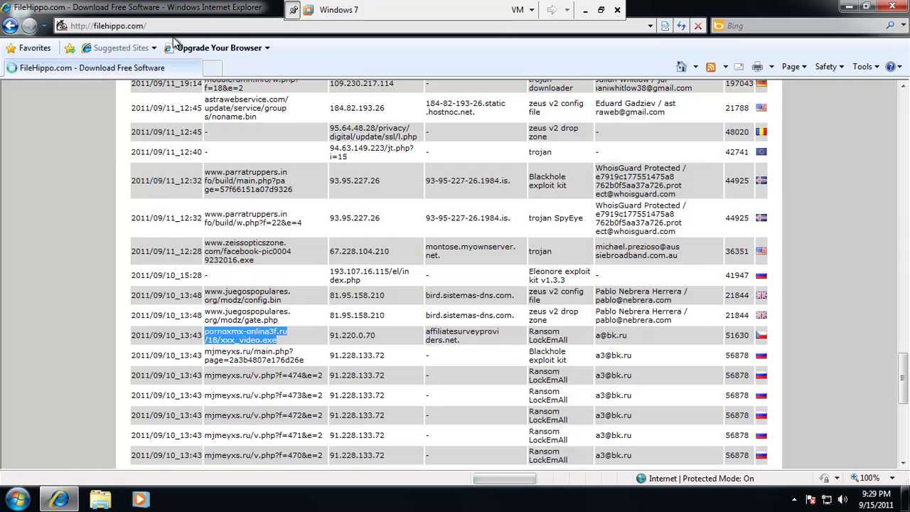
scroll(518, 308, down, 4)
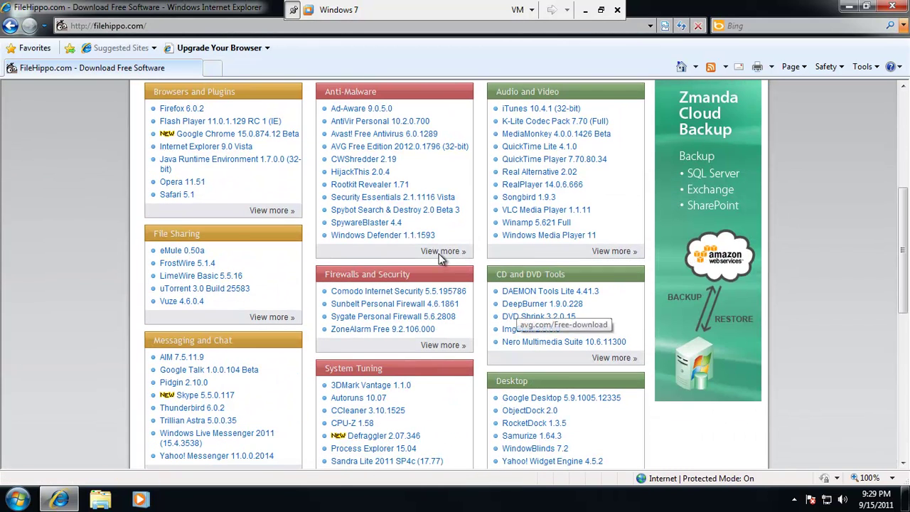
click(442, 251)
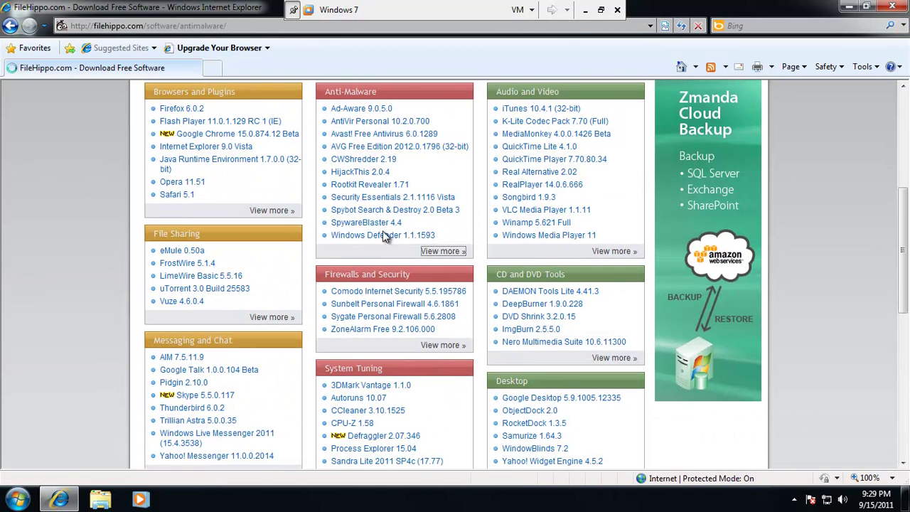
scroll(429, 212, down, 7)
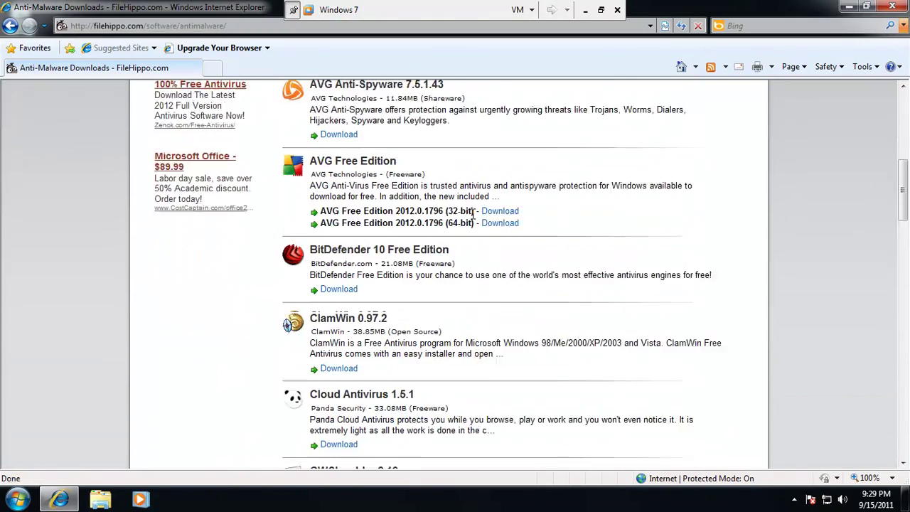
scroll(475, 219, down, 7)
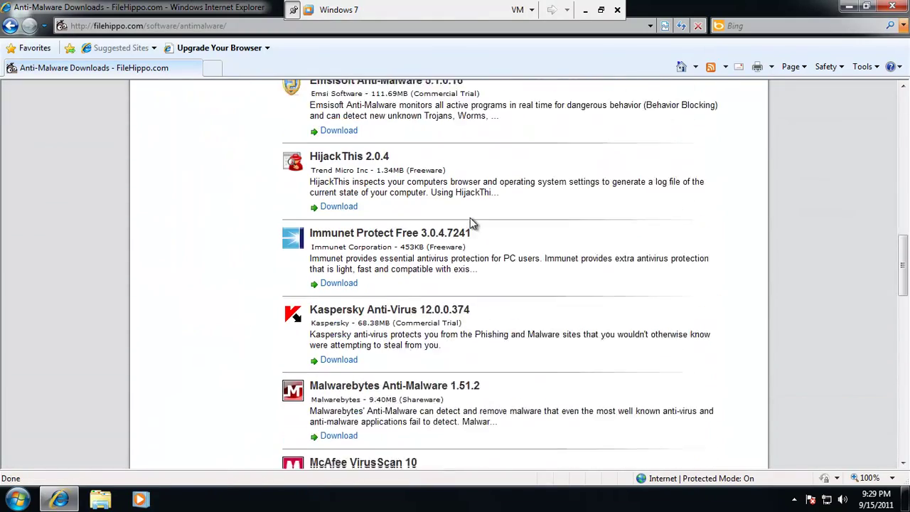
click(339, 390)
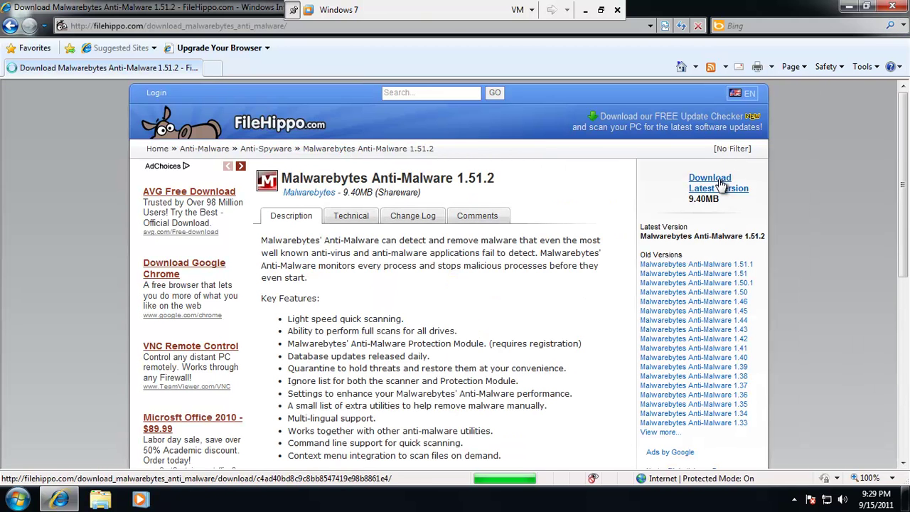
click(718, 184)
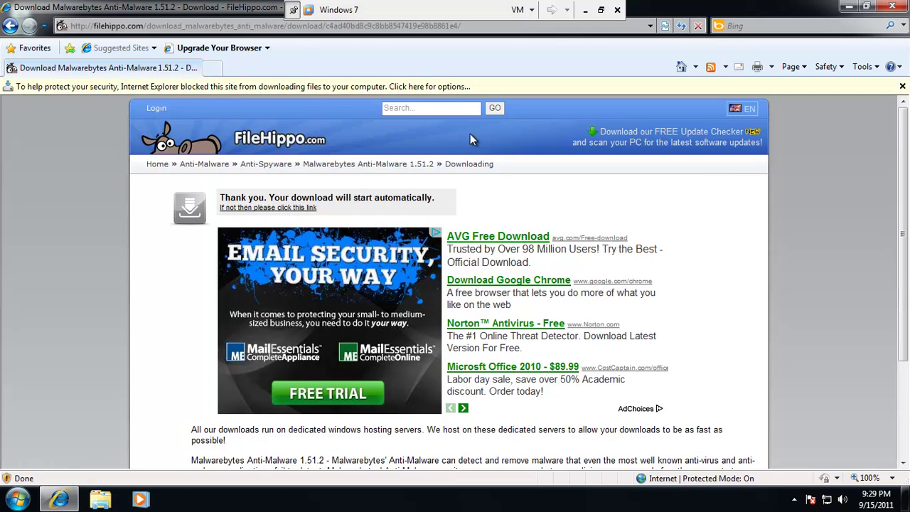
click(430, 86)
click(458, 93)
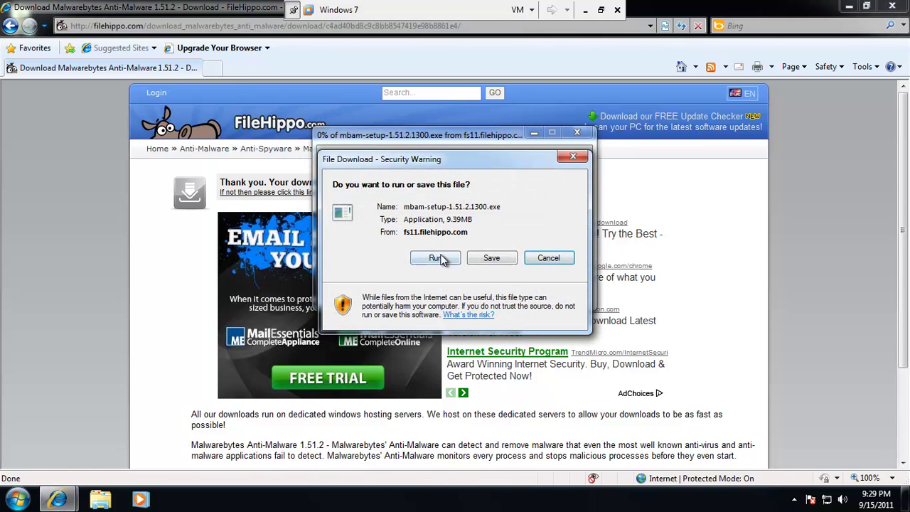
Run mbam-setup-1.51.2.1300.exe, approve the security and UAC prompts, and keep English as setup language.
click(435, 258)
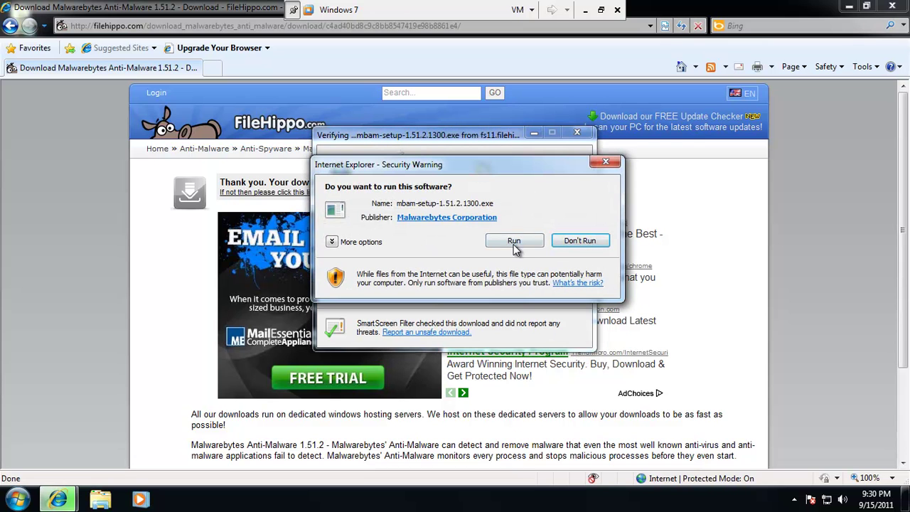
click(512, 240)
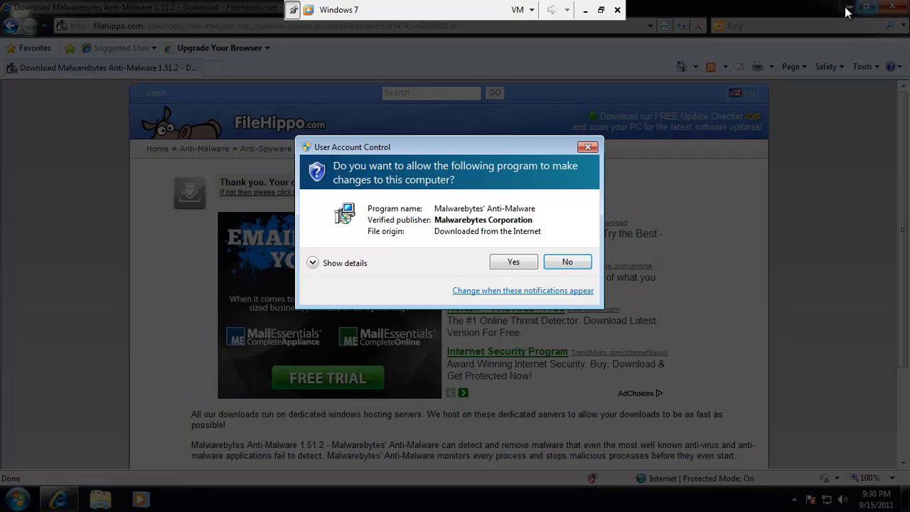
click(502, 267)
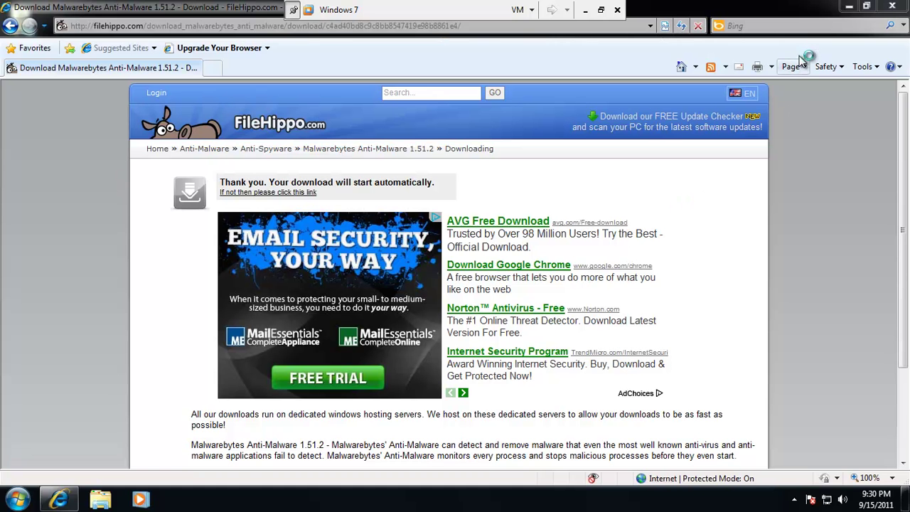
click(841, 11)
click(452, 277)
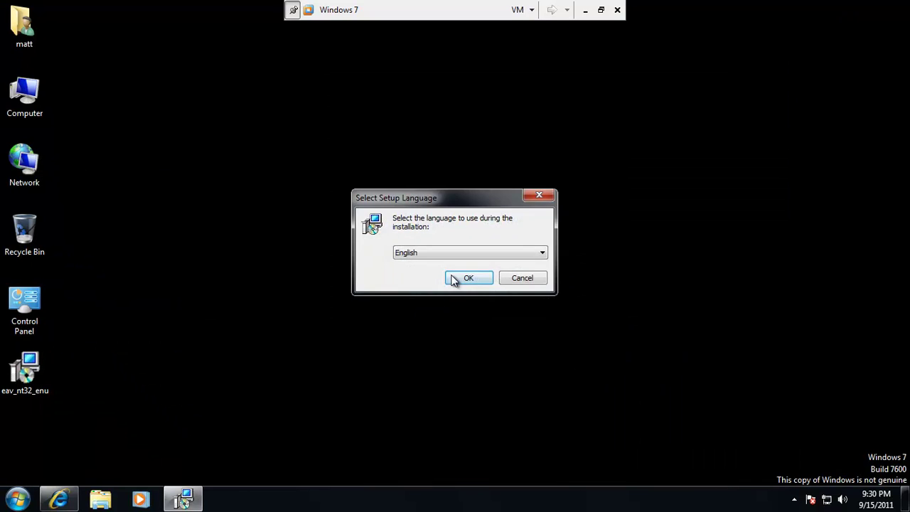
Install Malwarebytes with the licence accepted, default folders and a desktop icon, then update and launch it.
click(525, 355)
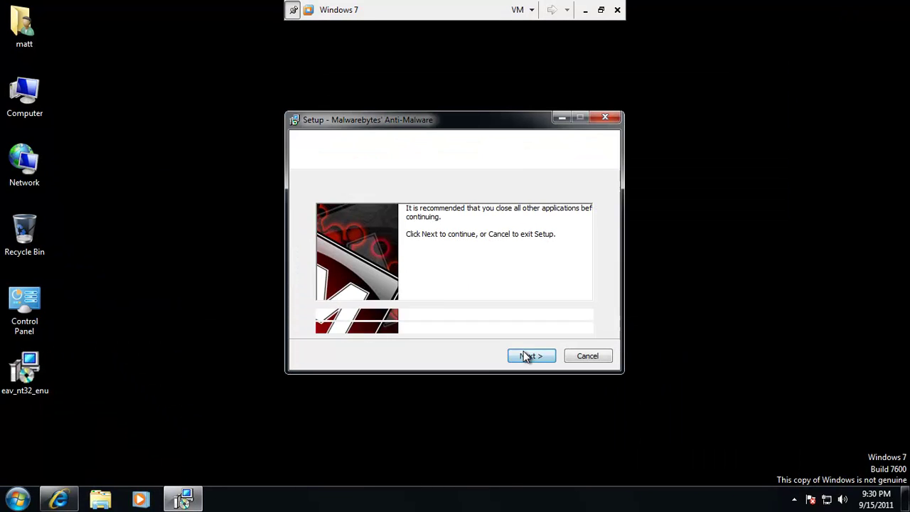
click(391, 316)
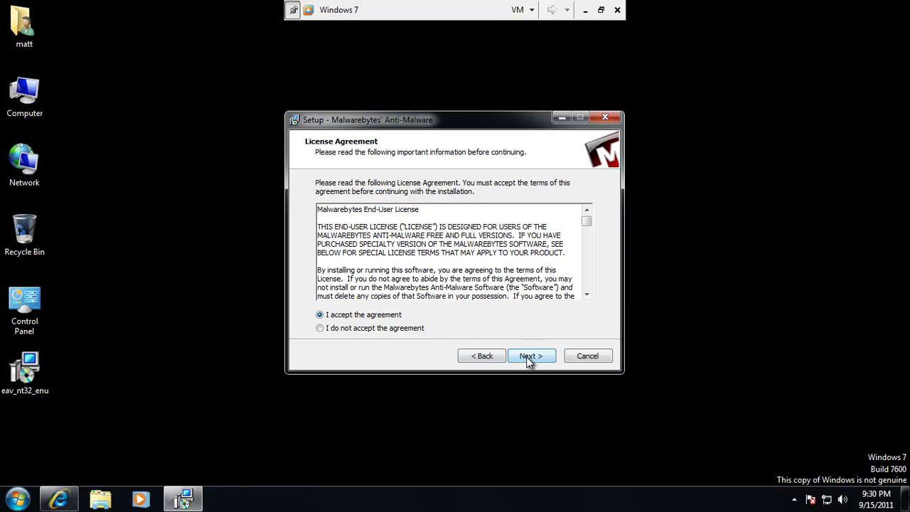
click(529, 357)
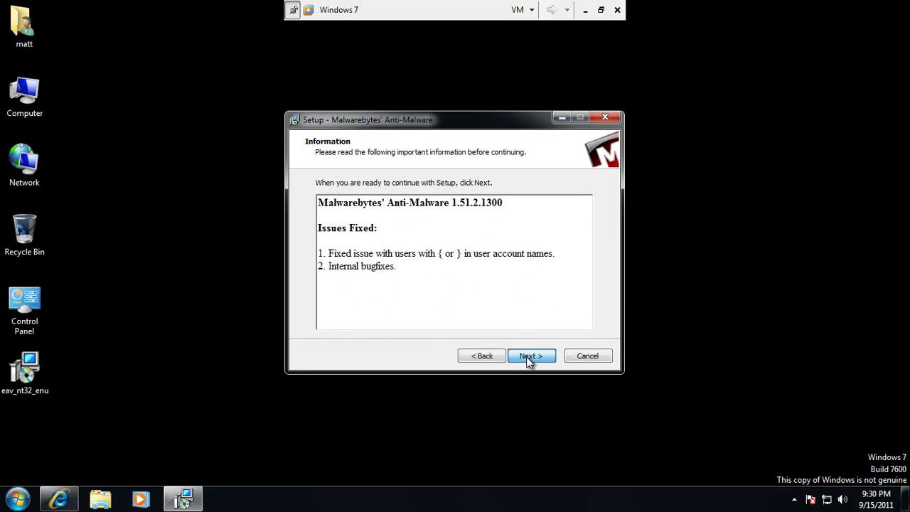
click(526, 356)
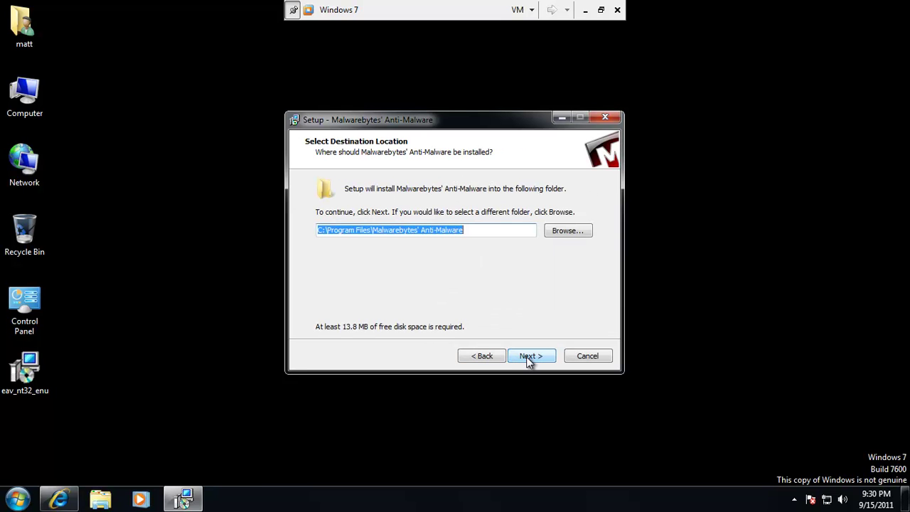
click(526, 356)
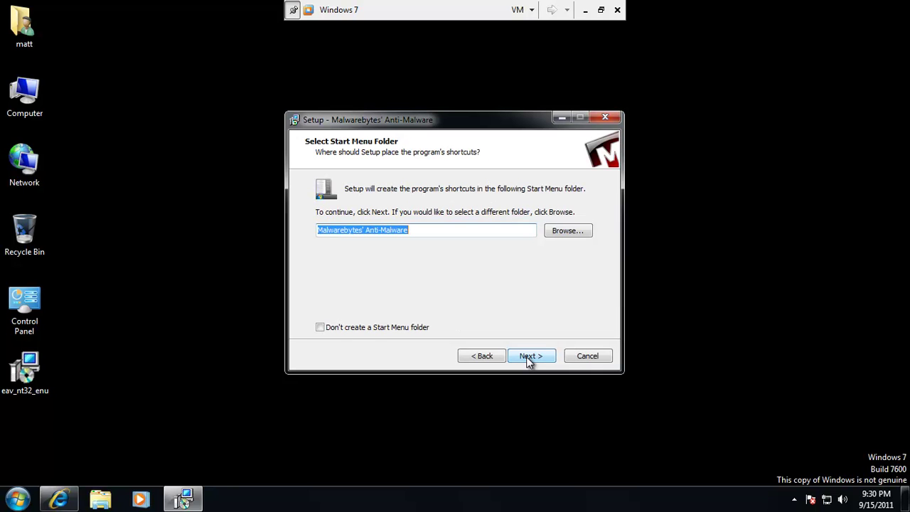
click(526, 356)
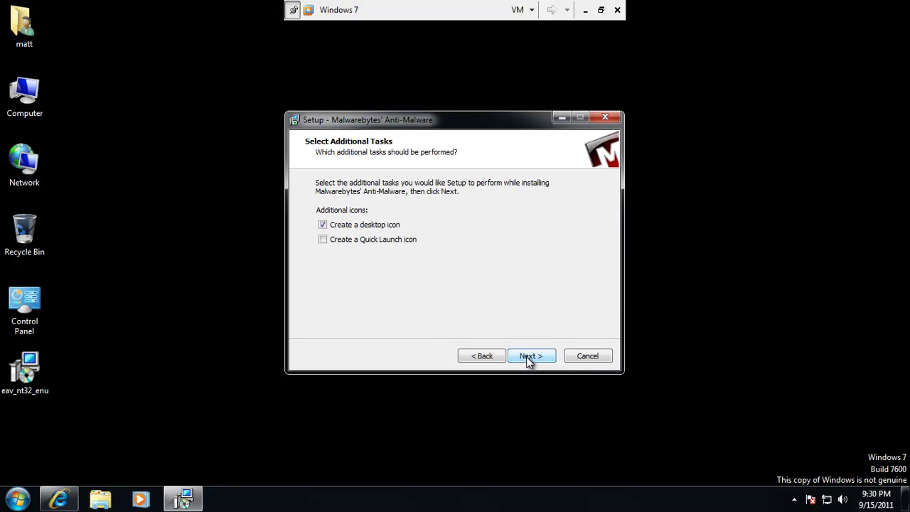
click(526, 356)
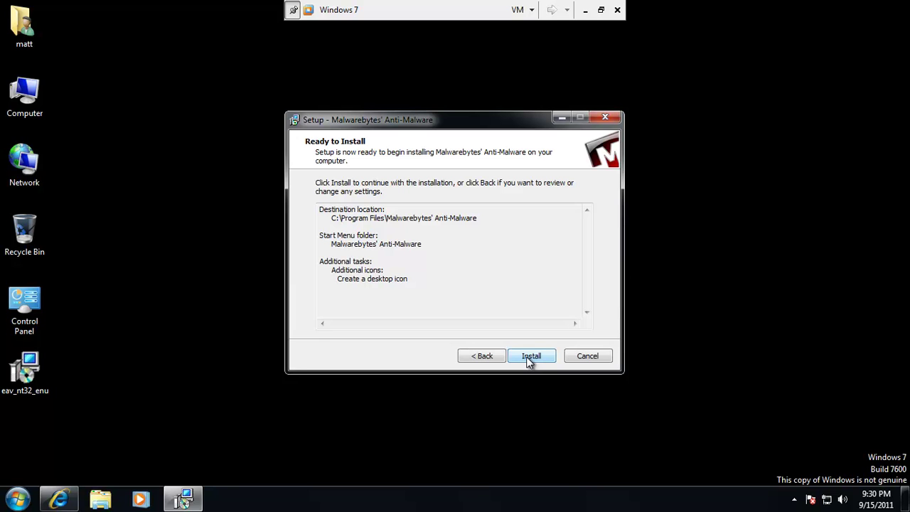
click(530, 357)
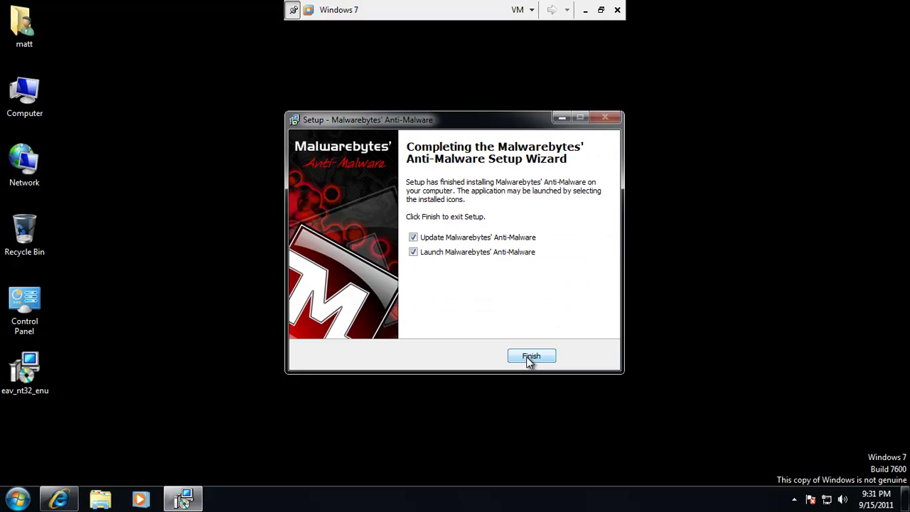
click(528, 357)
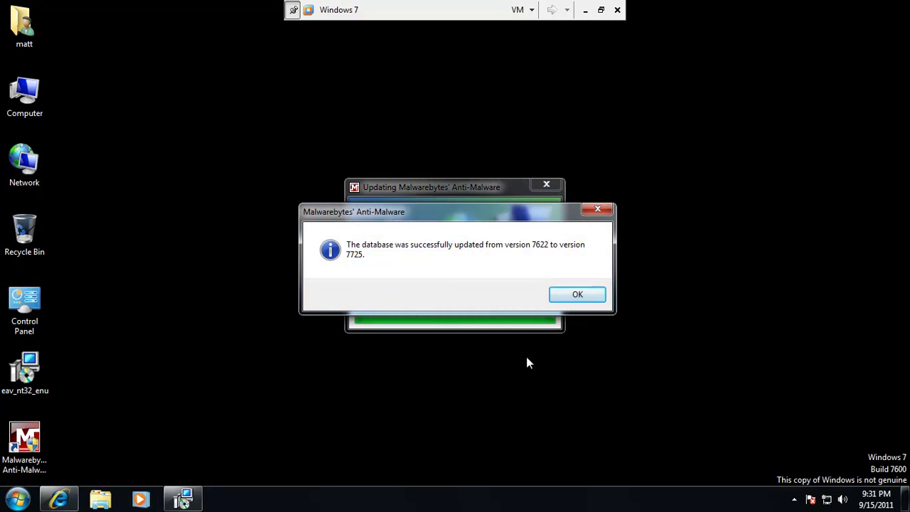
Decline the Malwarebytes trial, confirm database 7725 is current, and start a quick scan.
click(600, 298)
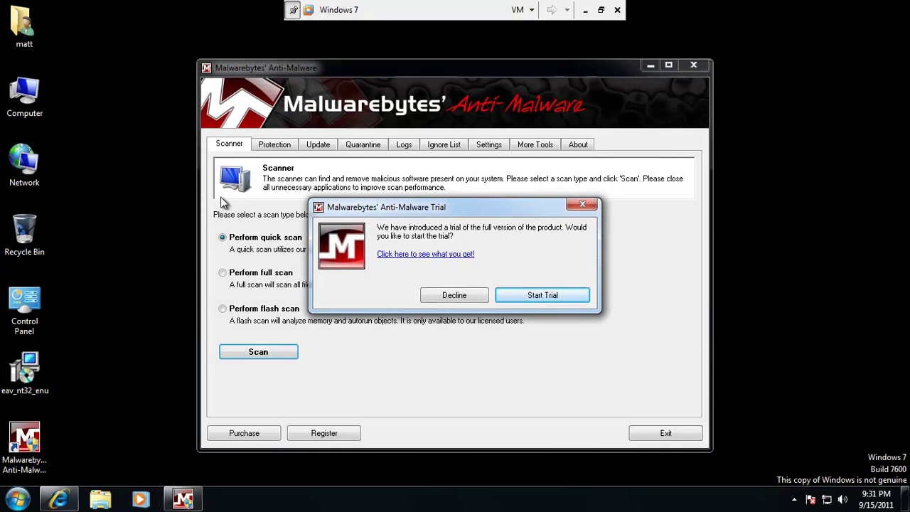
click(463, 300)
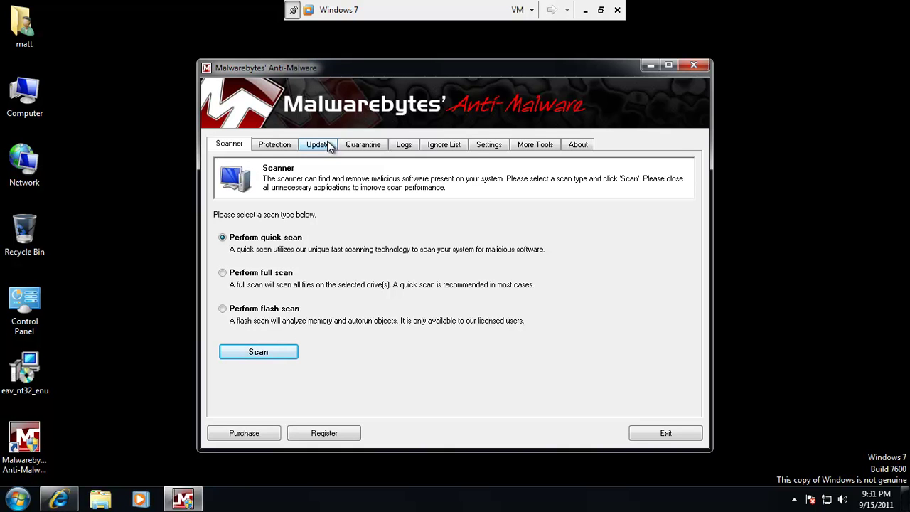
click(328, 145)
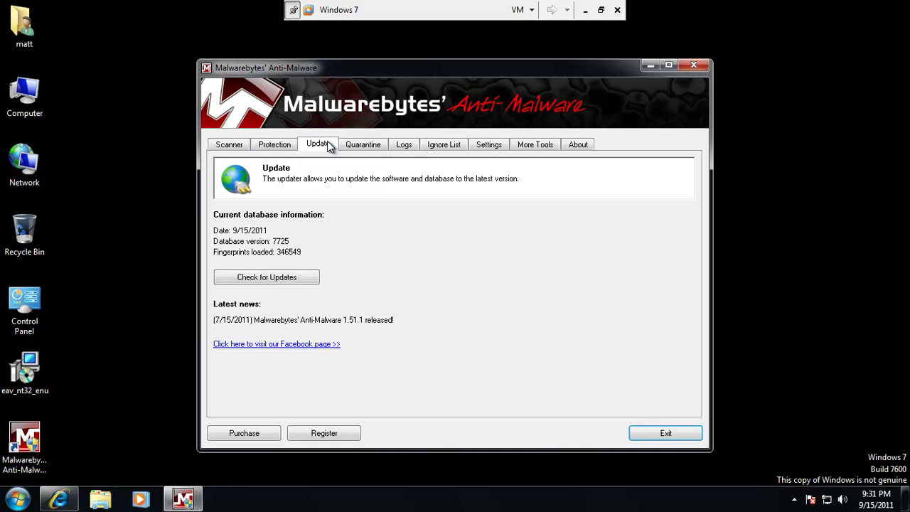
click(295, 280)
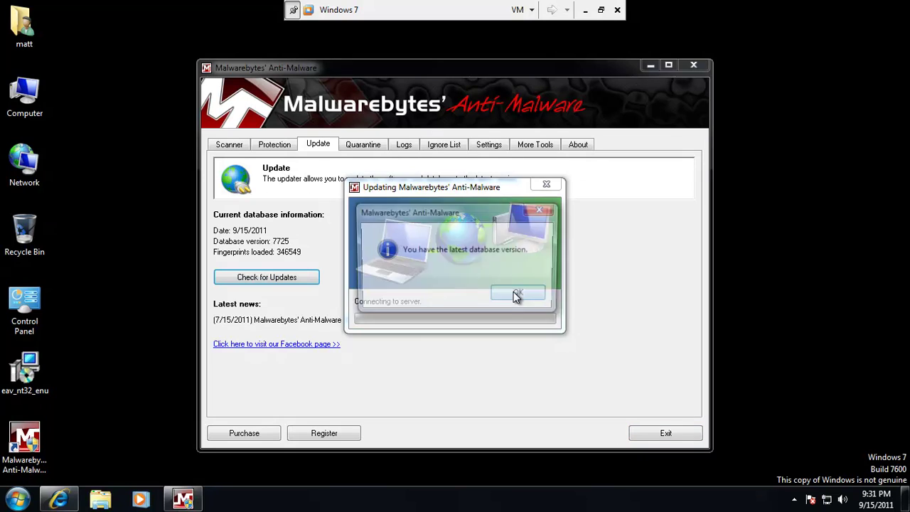
click(520, 295)
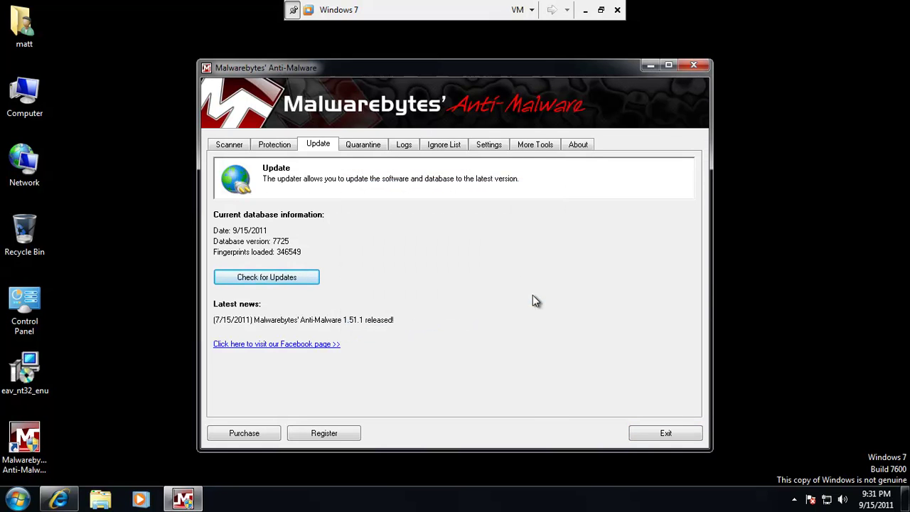
click(222, 147)
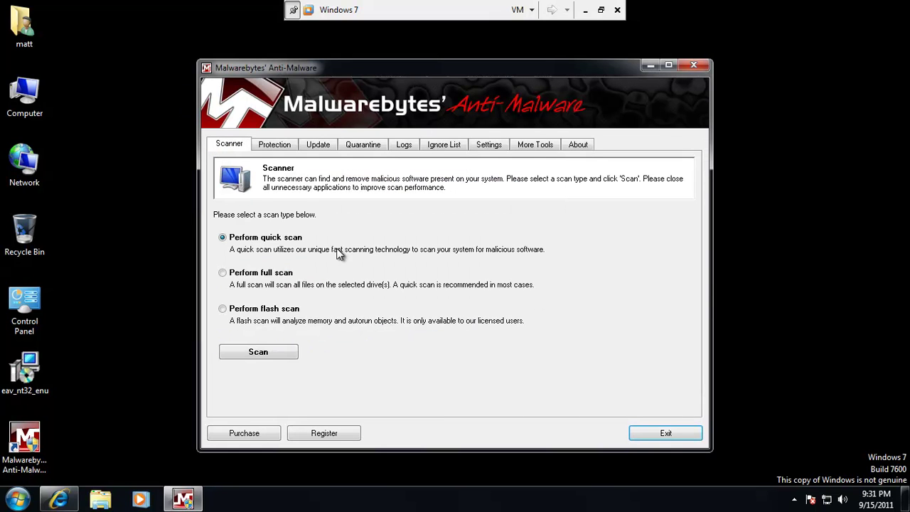
click(277, 354)
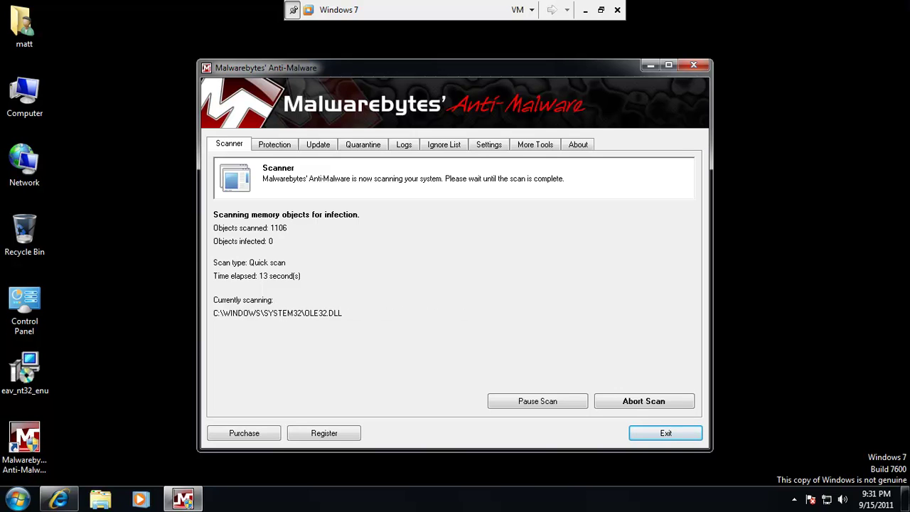
Take the VM out of full screen and let the quick scan finish with 1 infected object.
click(600, 10)
drag(596, 48, 491, 2)
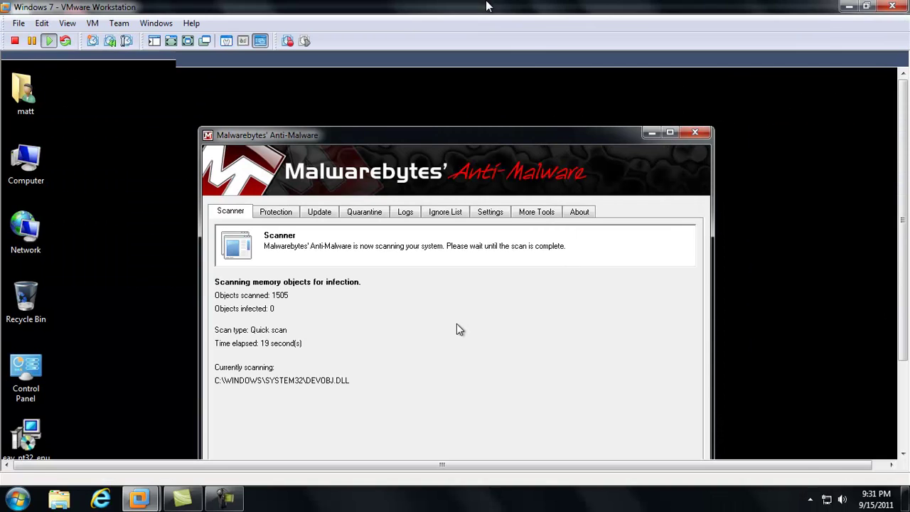
click(225, 499)
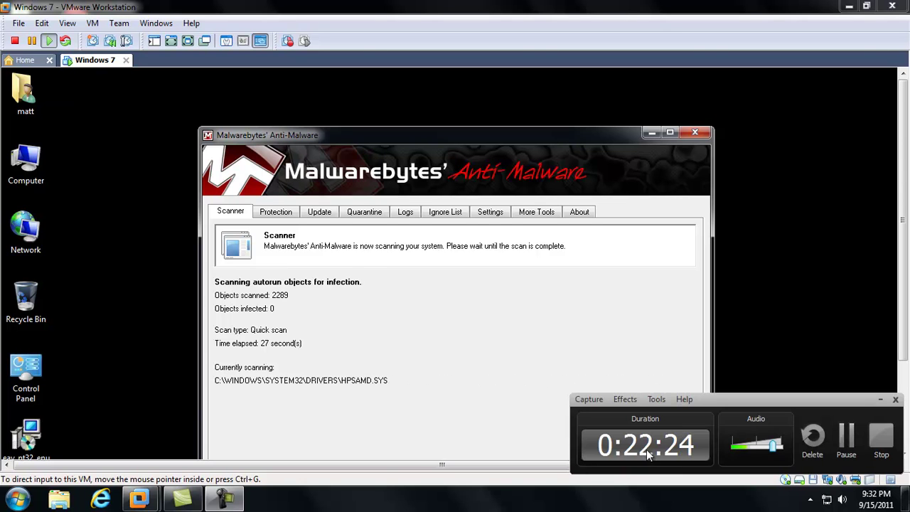
click(847, 437)
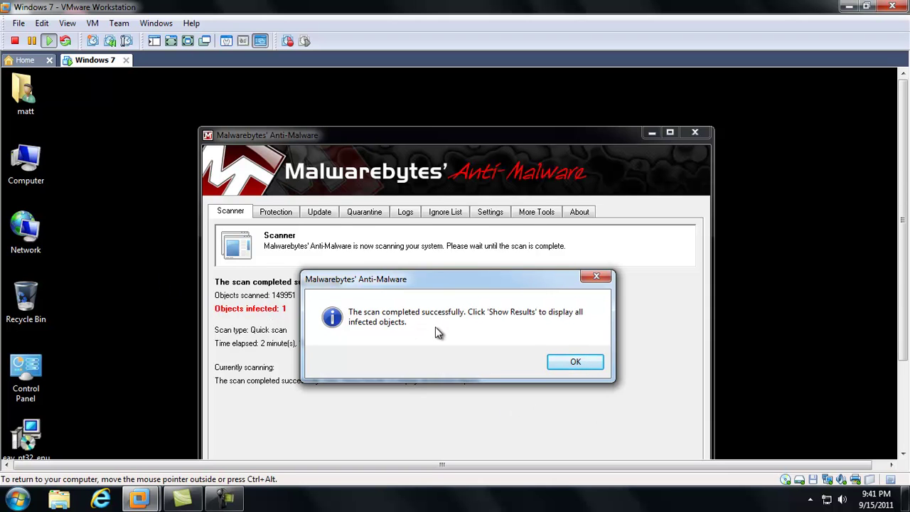
Show the scan results and widen the columns to read the Trojan.FakeAlert .tmp file in Temp.
click(584, 365)
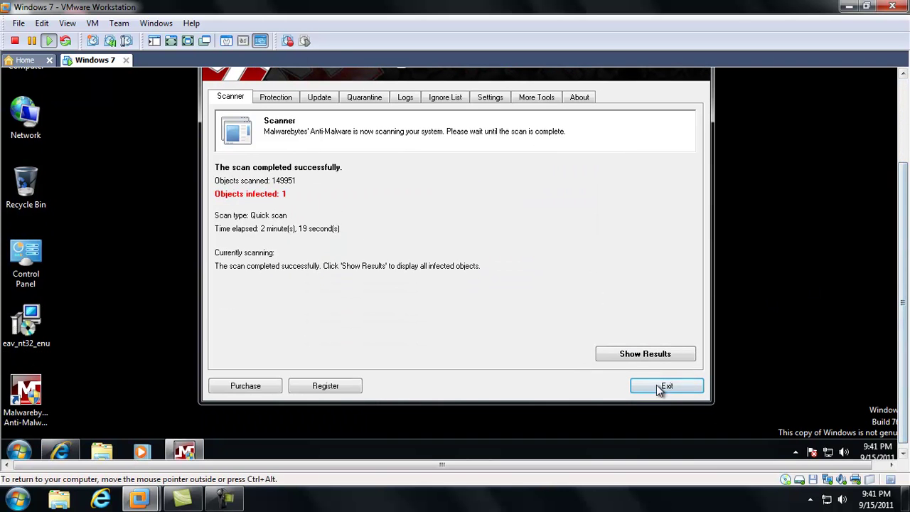
click(626, 353)
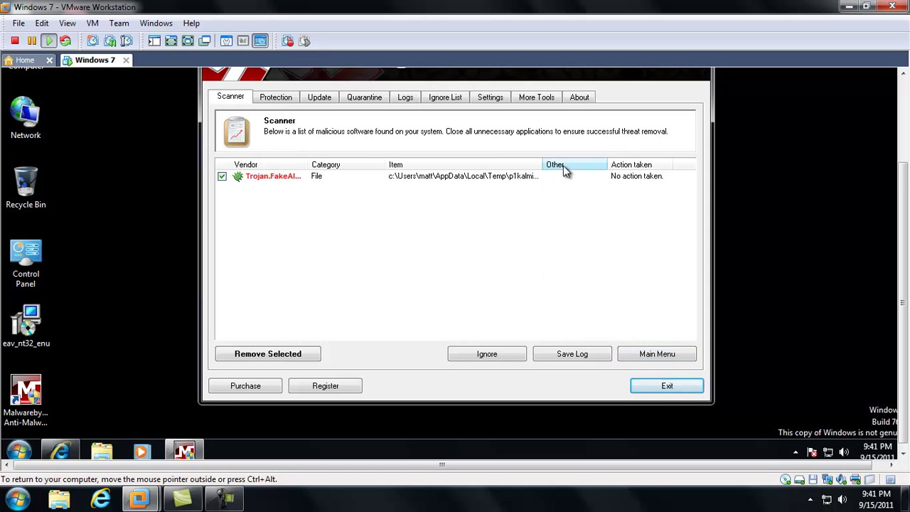
drag(543, 164, 604, 163)
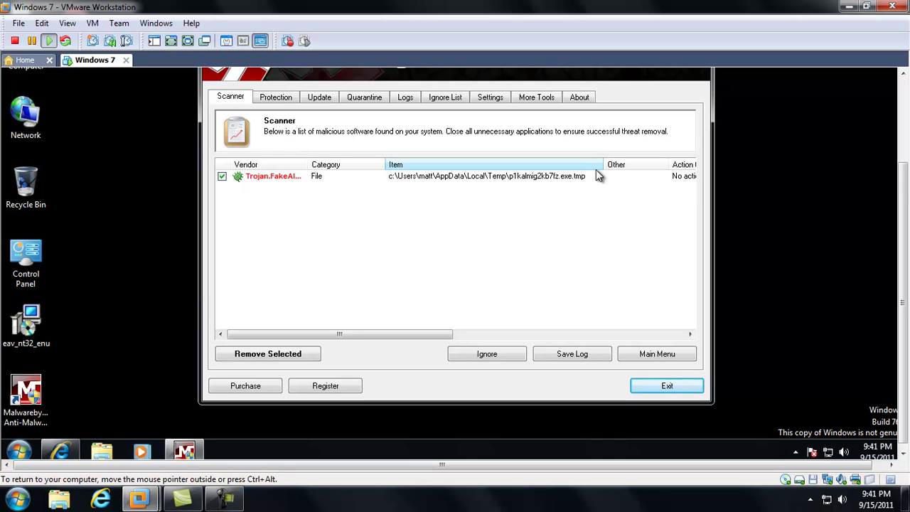
drag(306, 165, 349, 165)
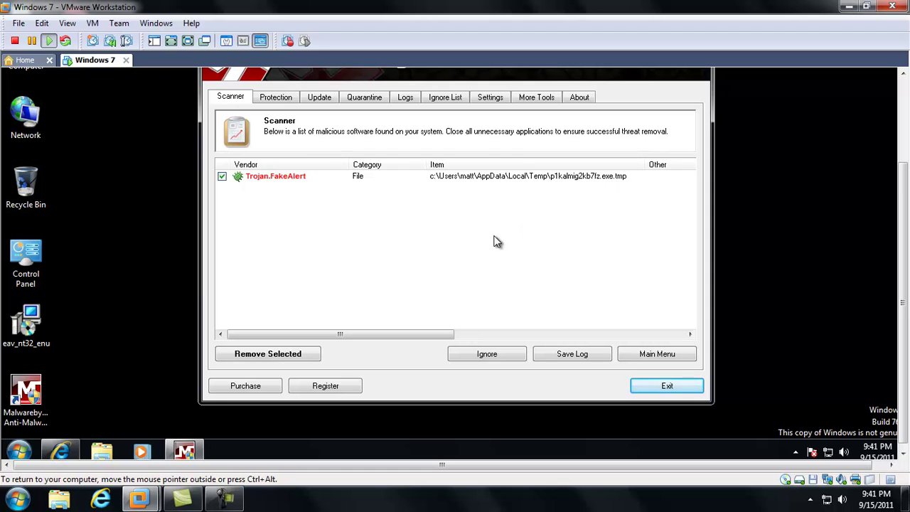
Remove the selected Trojan.FakeAlert file and close the removal log.
click(289, 356)
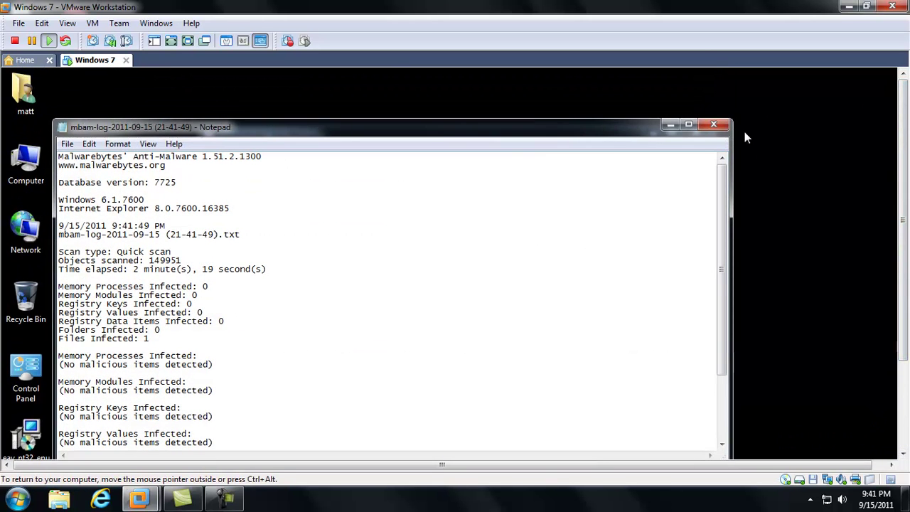
click(718, 124)
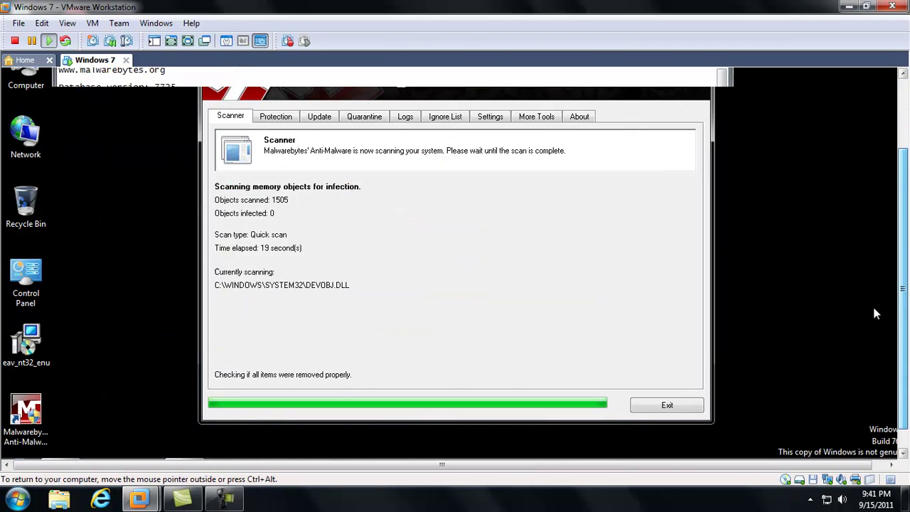
Decline the restart prompt and exit Malwarebytes Anti-Malware.
click(584, 376)
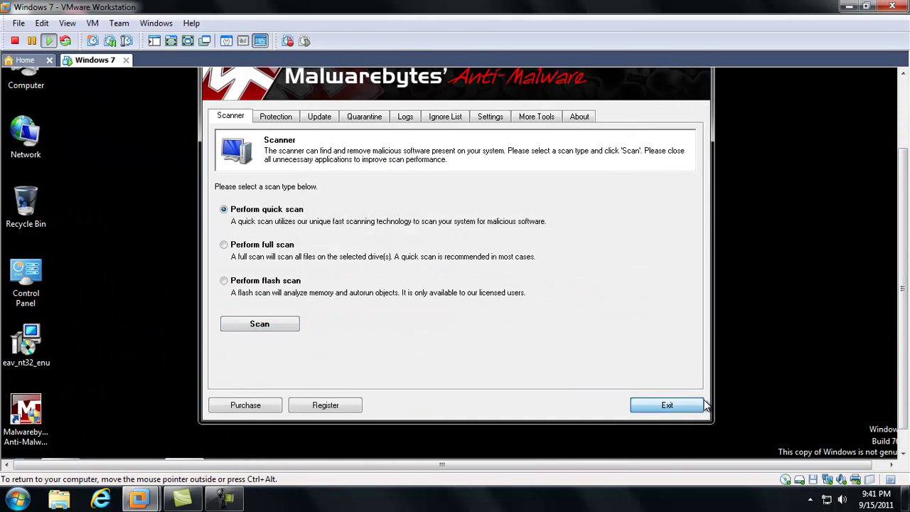
click(699, 404)
drag(825, 299, 826, 297)
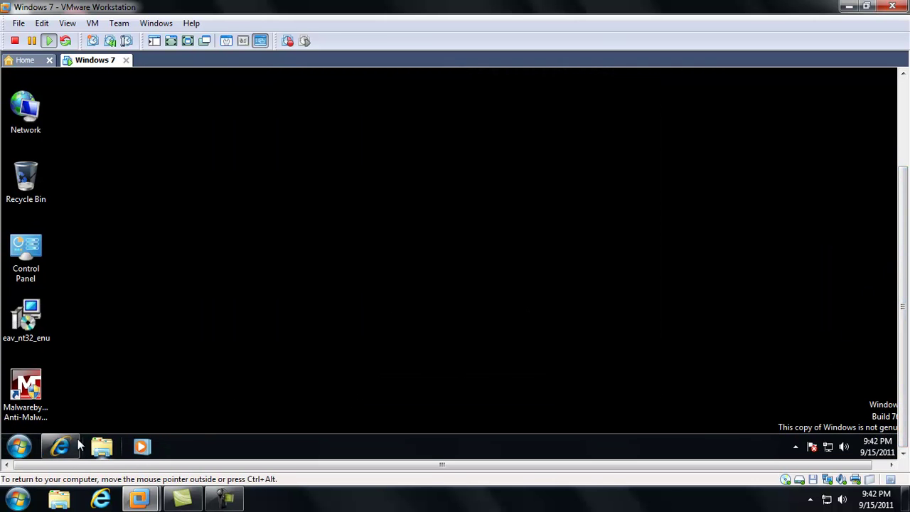
Load gmer.net in Internet Explorer and put the VM back into full screen.
click(93, 425)
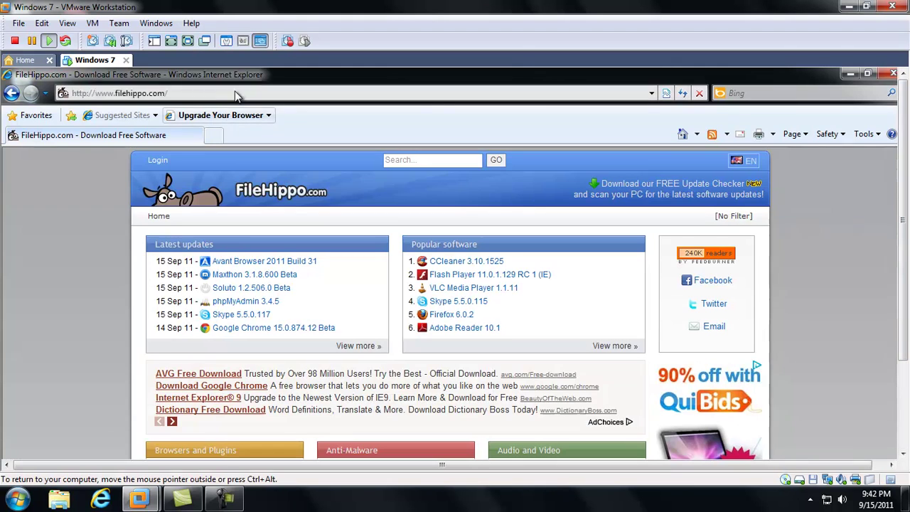
click(237, 92)
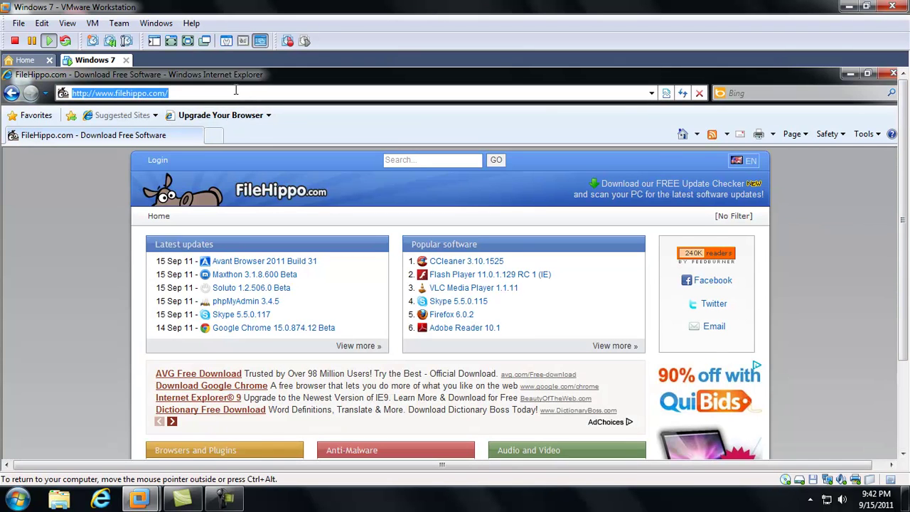
text(gmer)
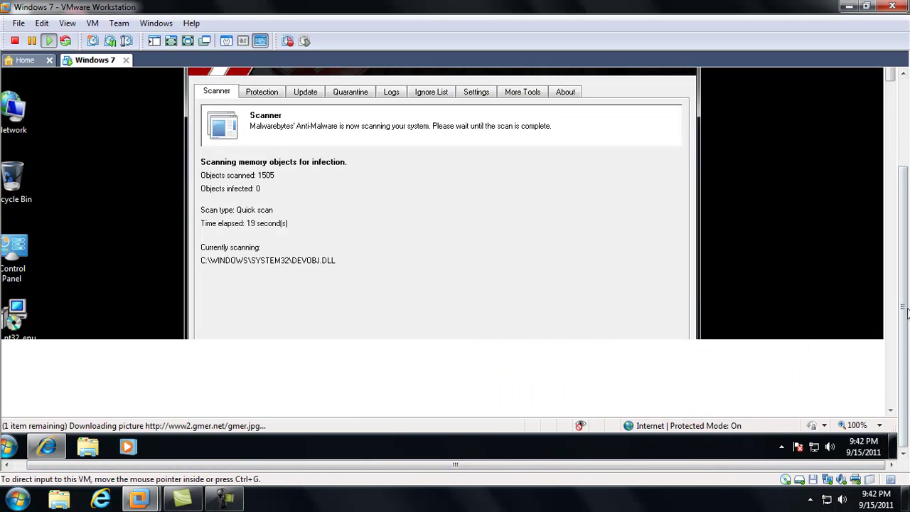
click(187, 40)
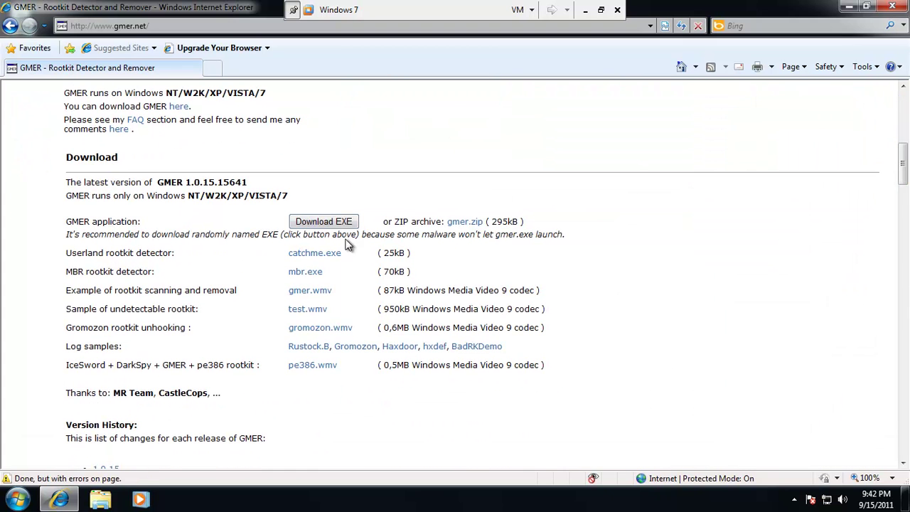
Download the GMER executable from gmer.net, retrying until the 7n0jpe13.exe run-or-save prompt appears.
click(331, 222)
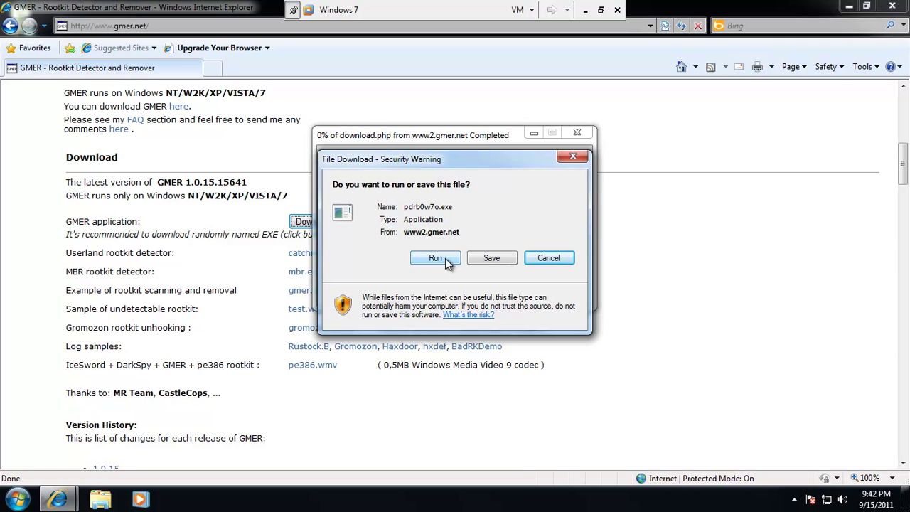
click(445, 258)
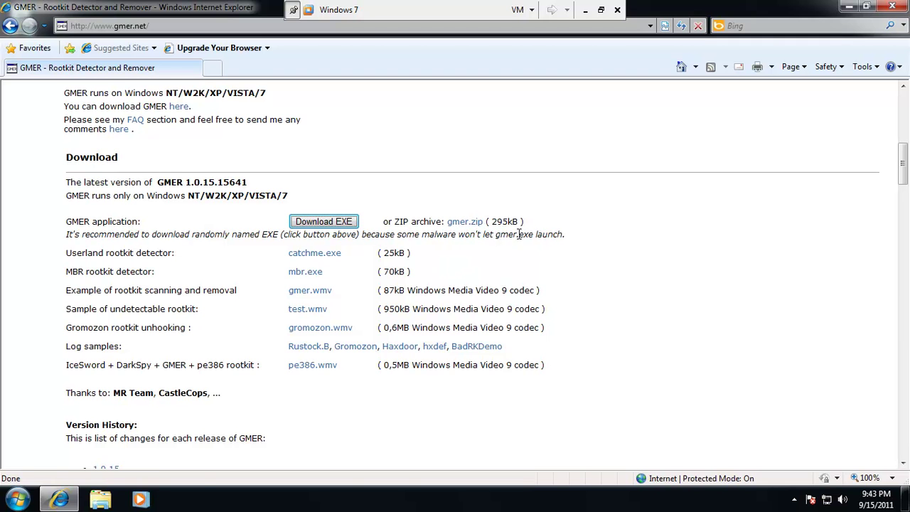
click(62, 502)
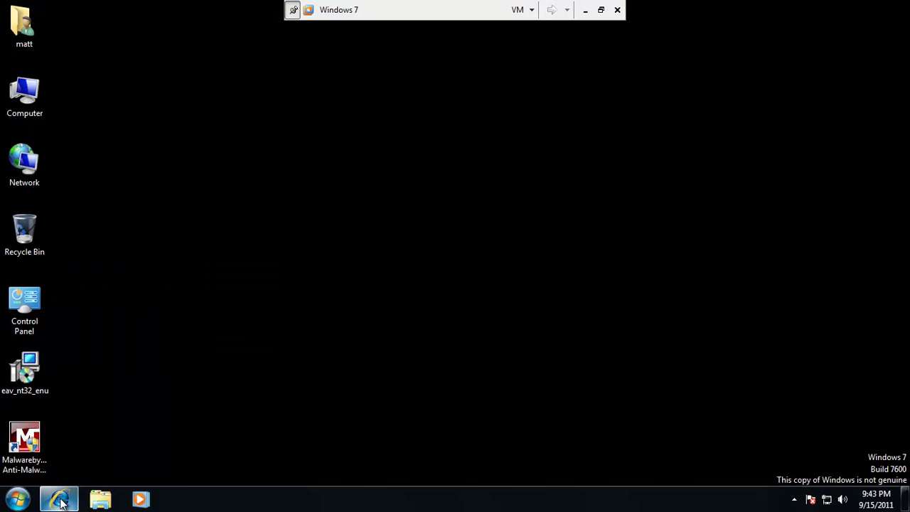
click(62, 501)
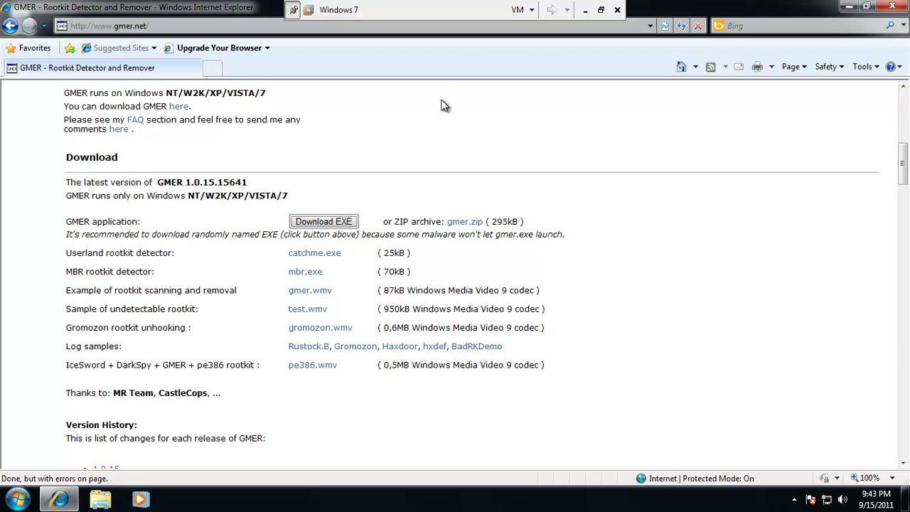
click(849, 8)
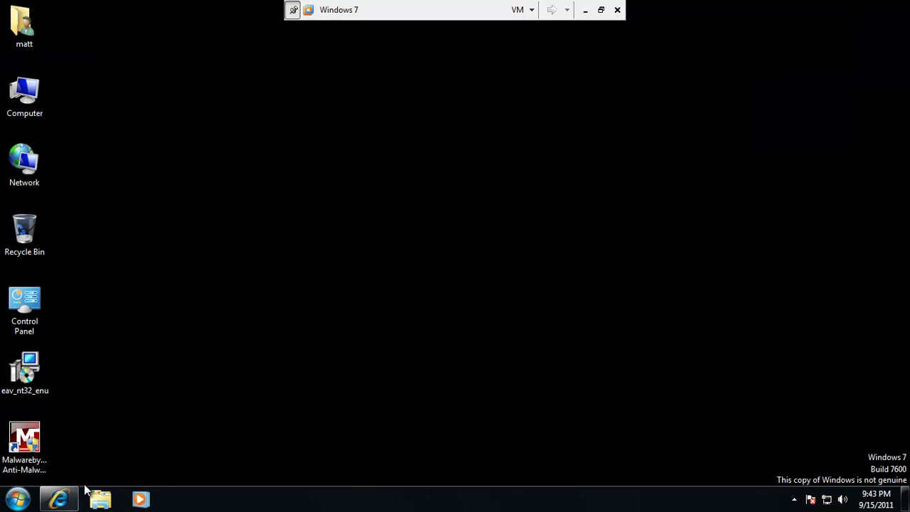
click(59, 500)
click(305, 224)
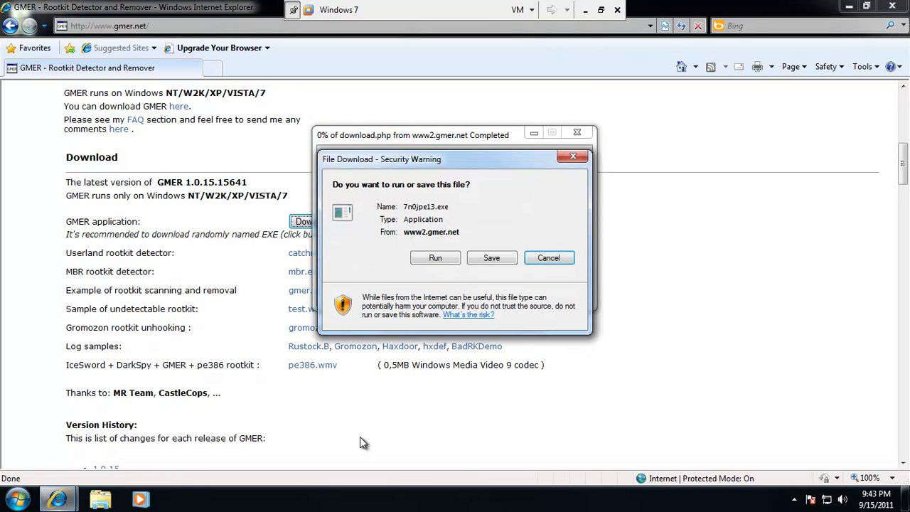
right_click(388, 494)
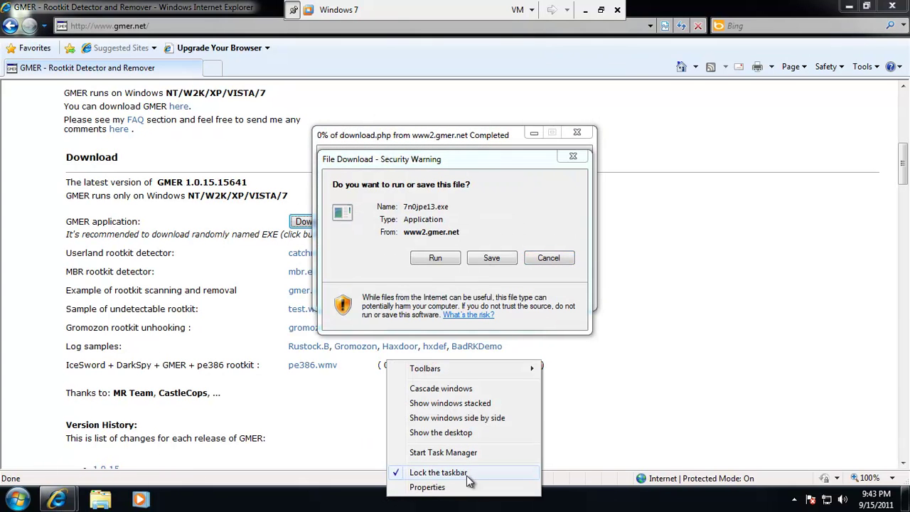
click(498, 454)
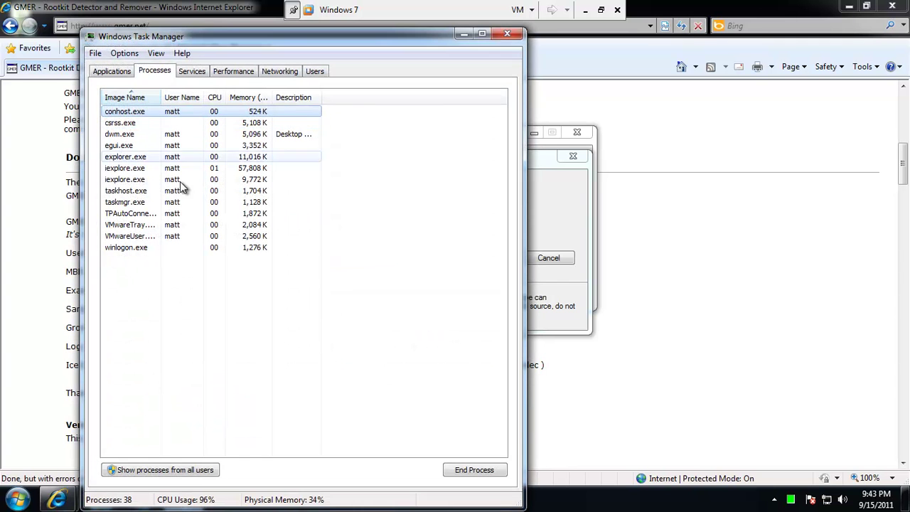
click(161, 470)
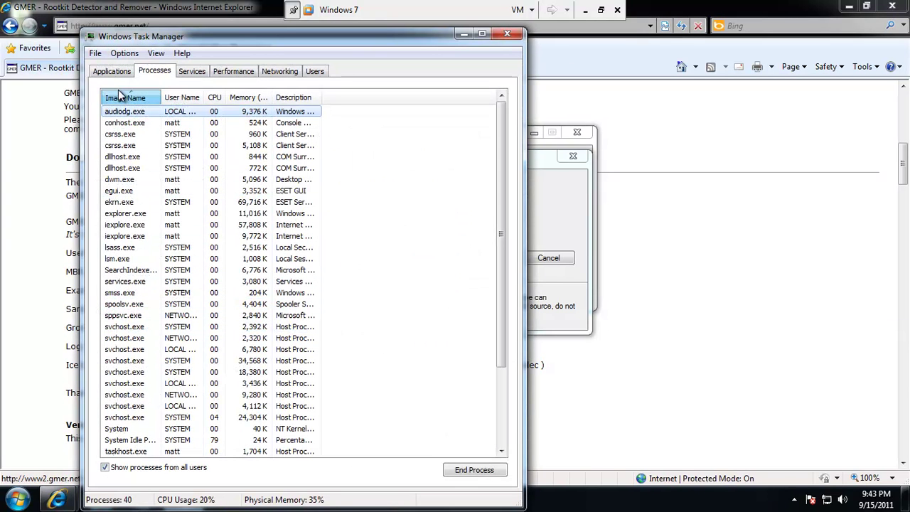
click(125, 98)
click(126, 99)
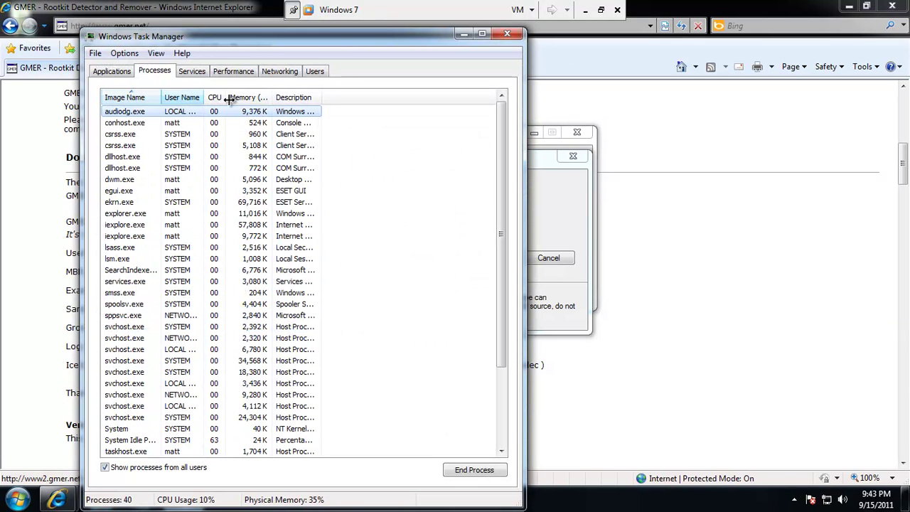
click(516, 35)
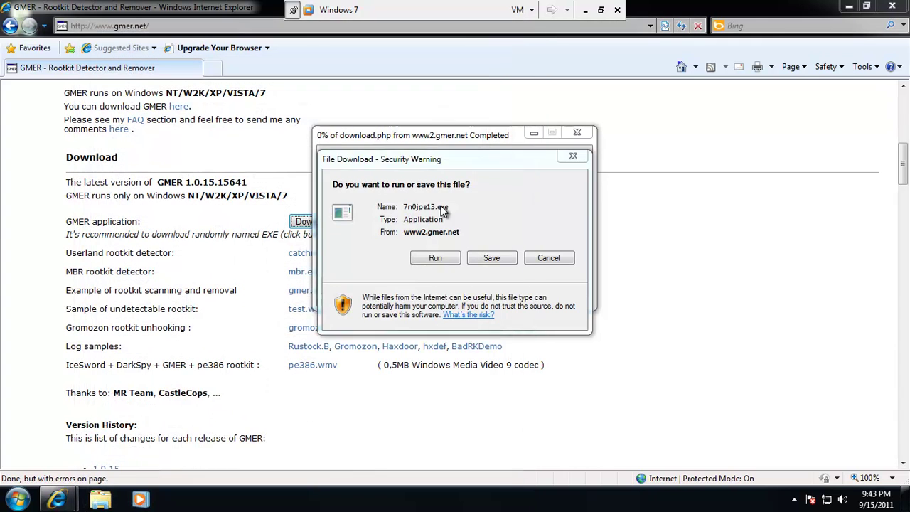
Run the downloaded GMER file, approve UAC, and minimize the browser to reveal GMER.
click(434, 261)
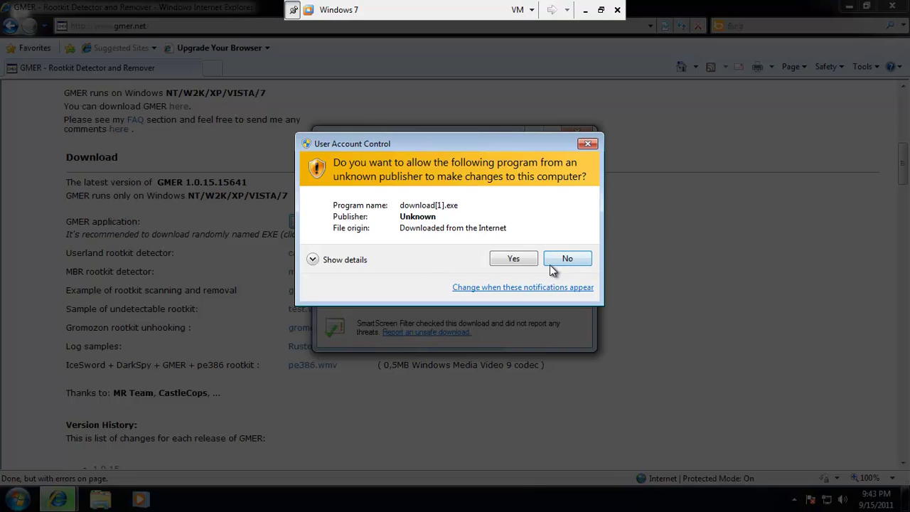
click(503, 260)
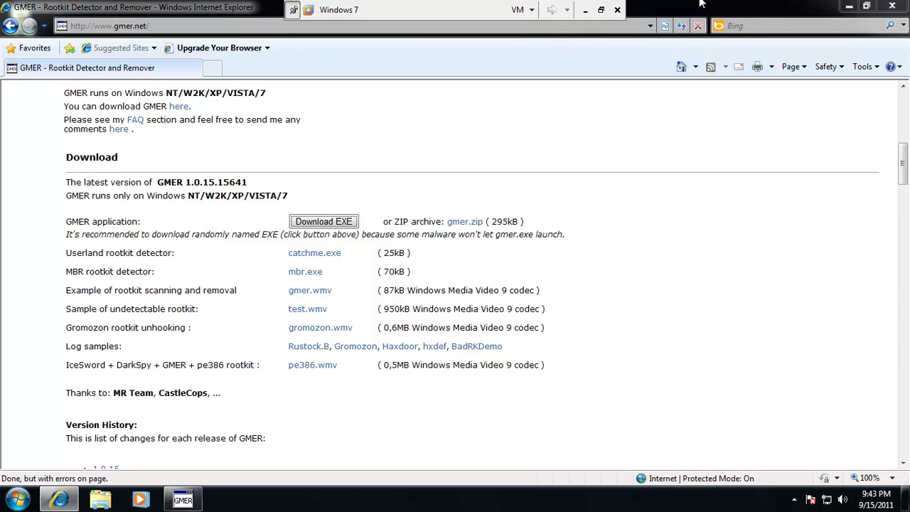
click(847, 6)
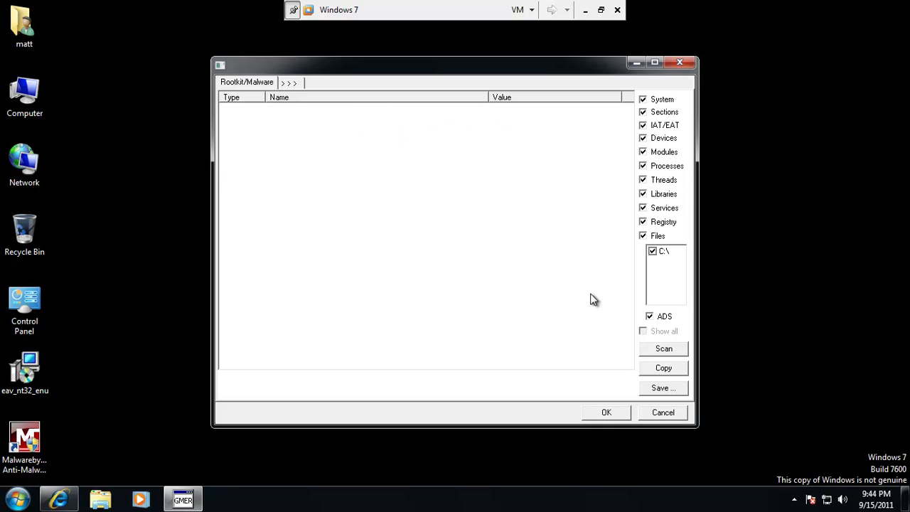
Close GMER, go to google.com in Internet Explorer and search for 'tdss killer'.
click(606, 413)
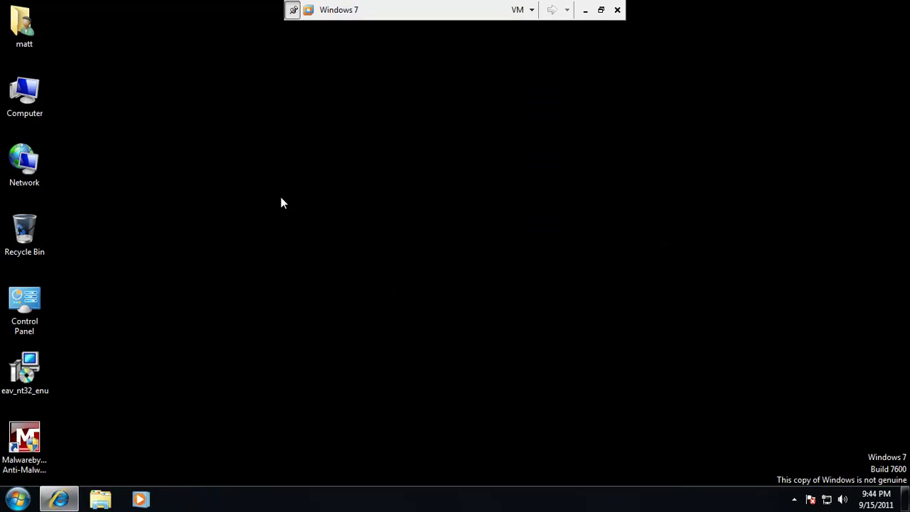
click(59, 499)
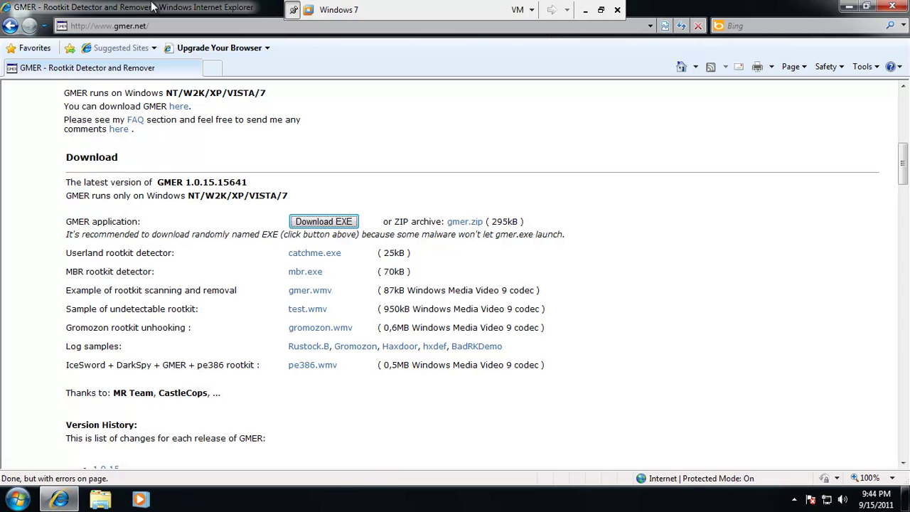
double_click(169, 11)
click(168, 30)
double_click(170, 13)
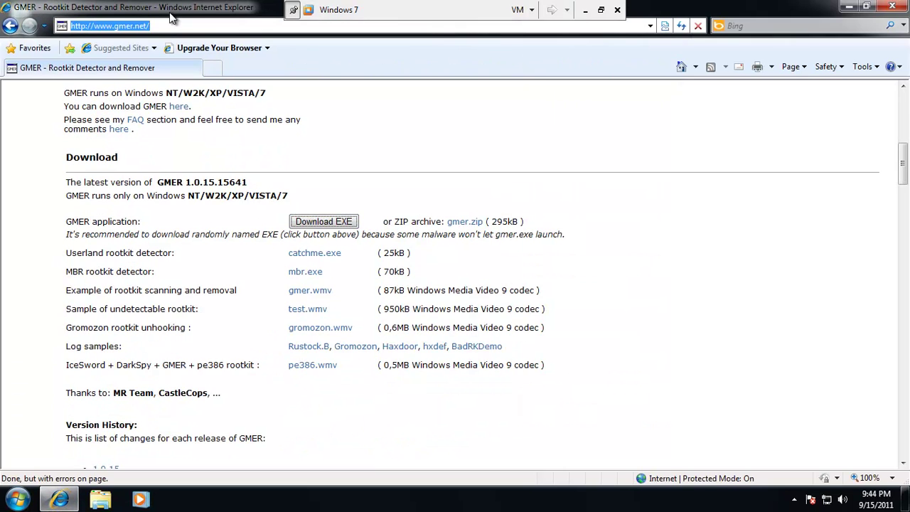
text(google.com)
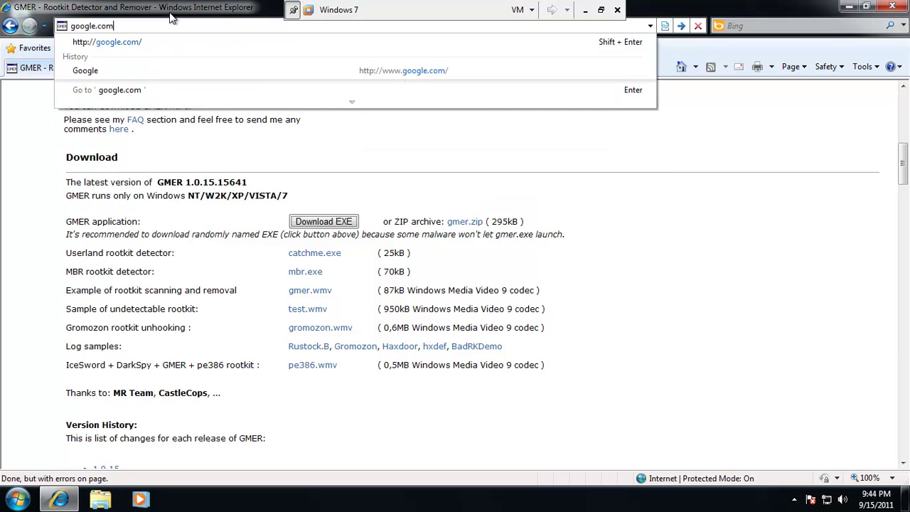
key(Return)
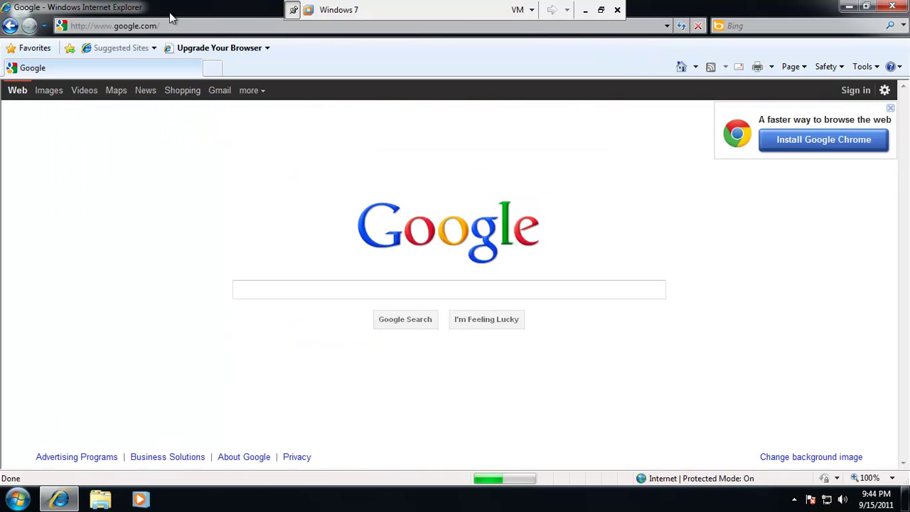
text(tdss)
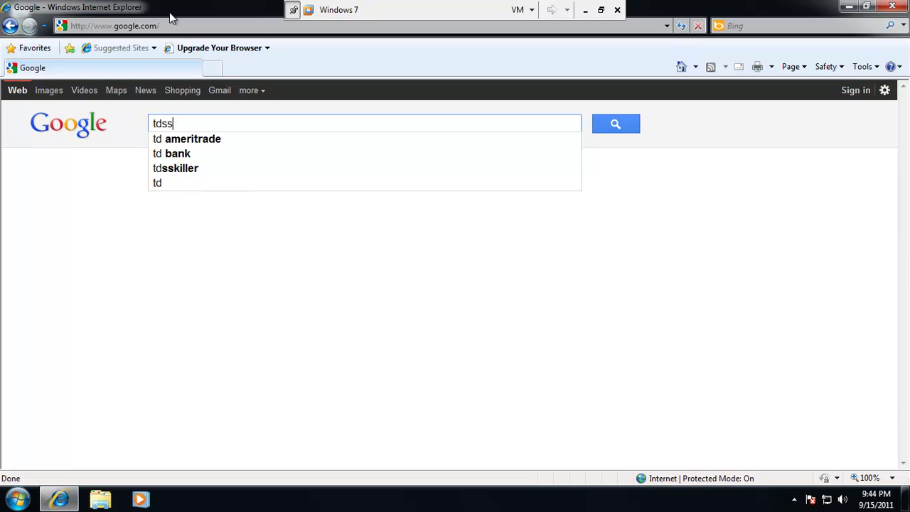
text( killer)
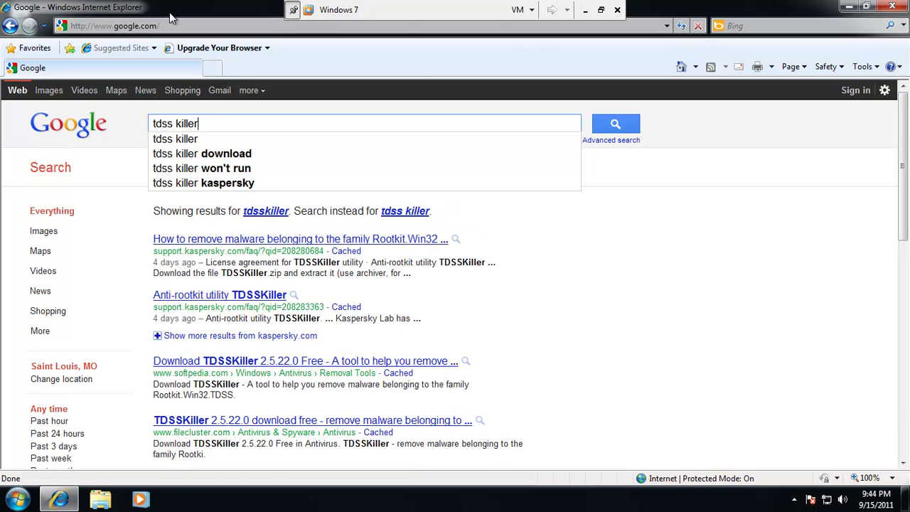
key(Return)
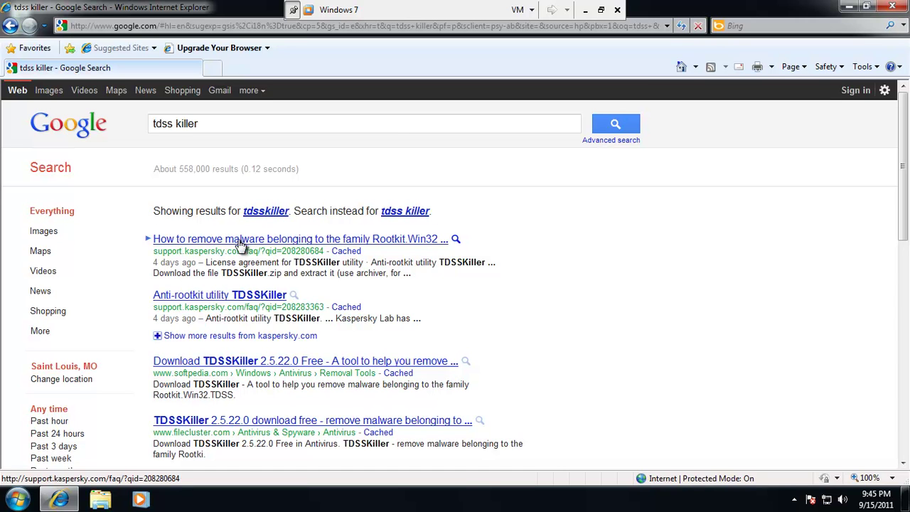
Download TDSSKiller.exe from Kaspersky's Rootkit.Win32 removal article and run it, allowing it through UAC.
click(240, 244)
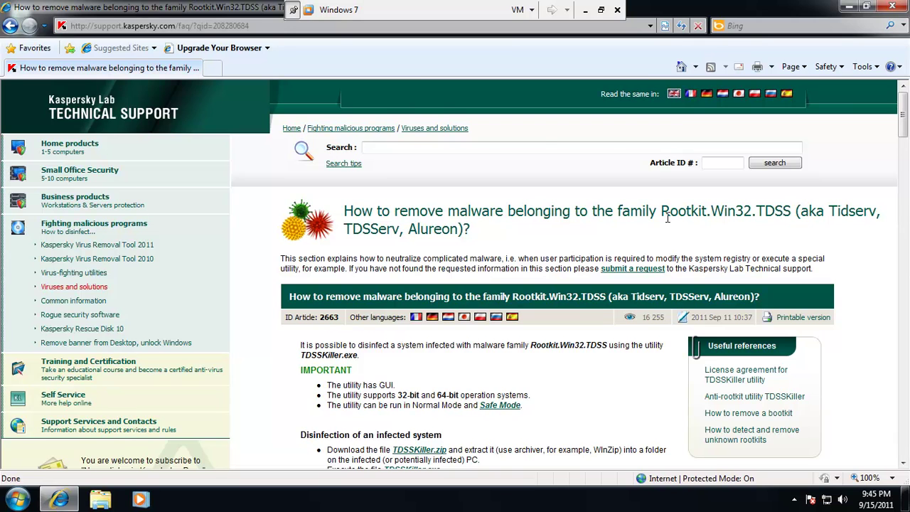
scroll(667, 217, down, 3)
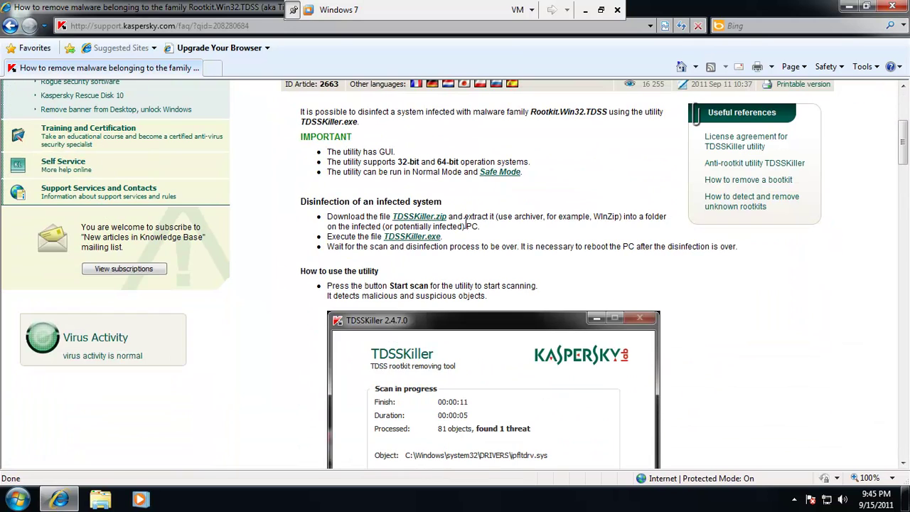
click(418, 242)
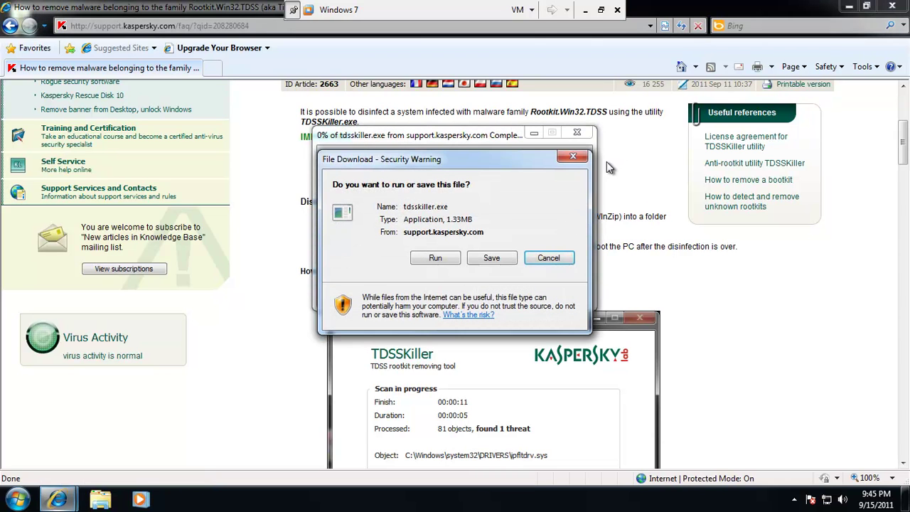
click(435, 258)
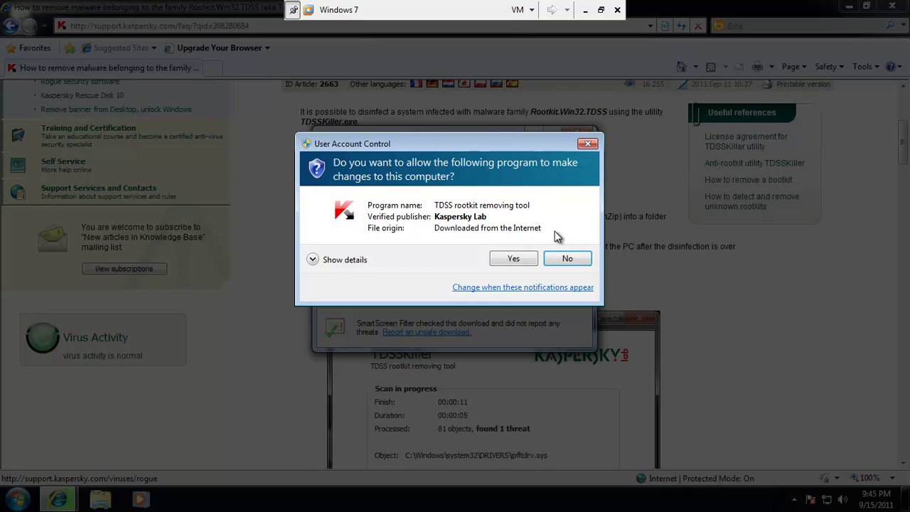
click(513, 259)
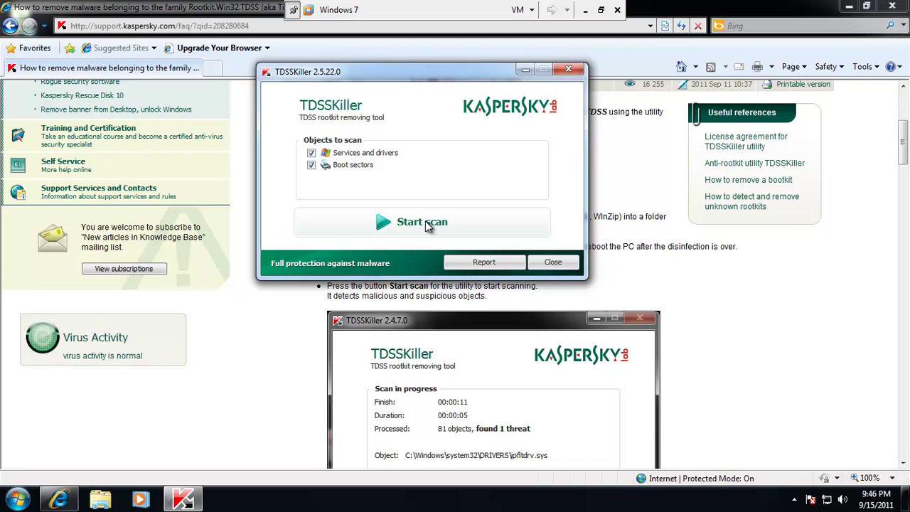
Scan with TDSSKiller, dismiss the no-infection results, close the tool, and minimize the browser.
click(427, 226)
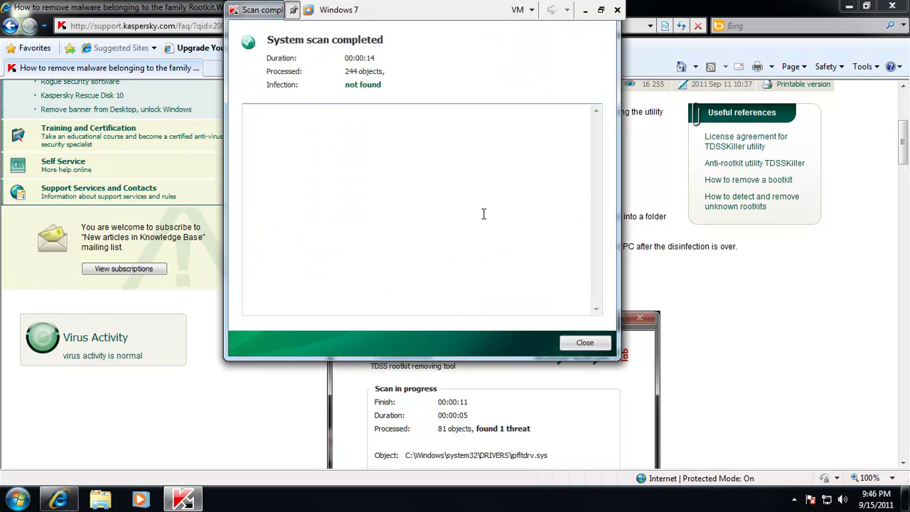
click(583, 343)
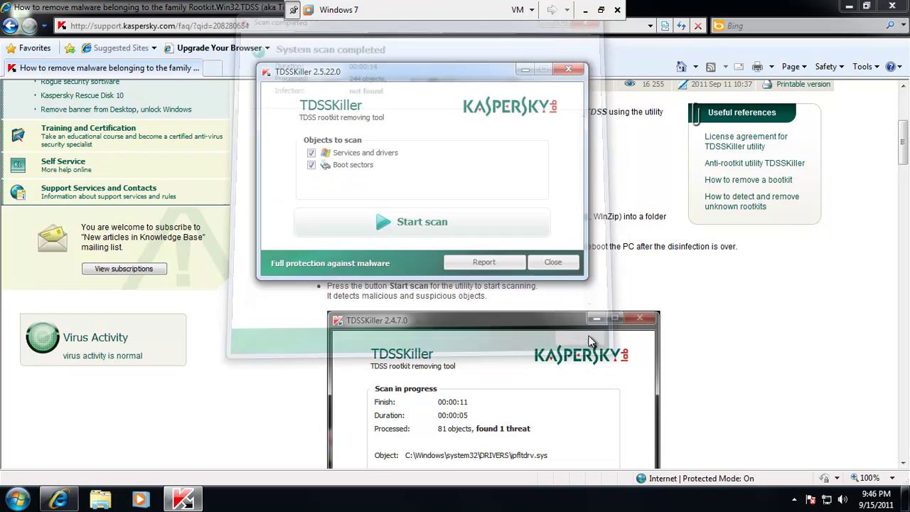
click(562, 261)
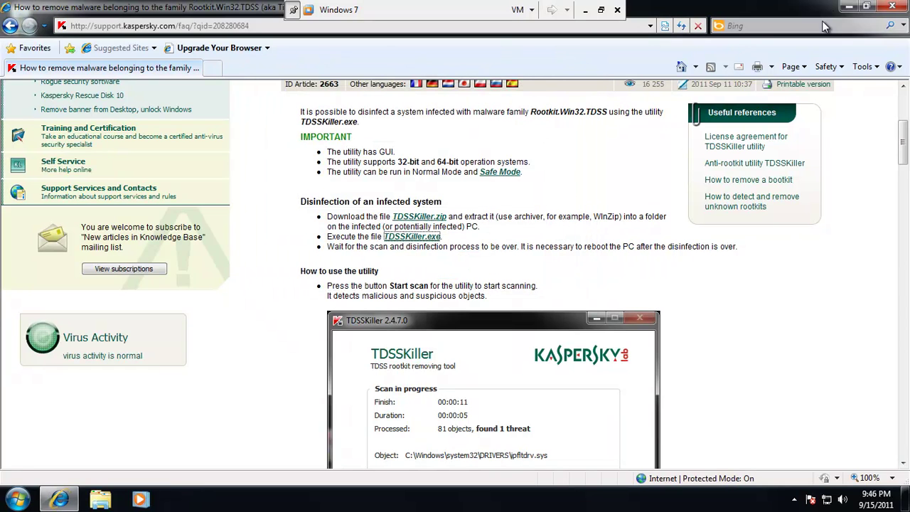
click(855, 6)
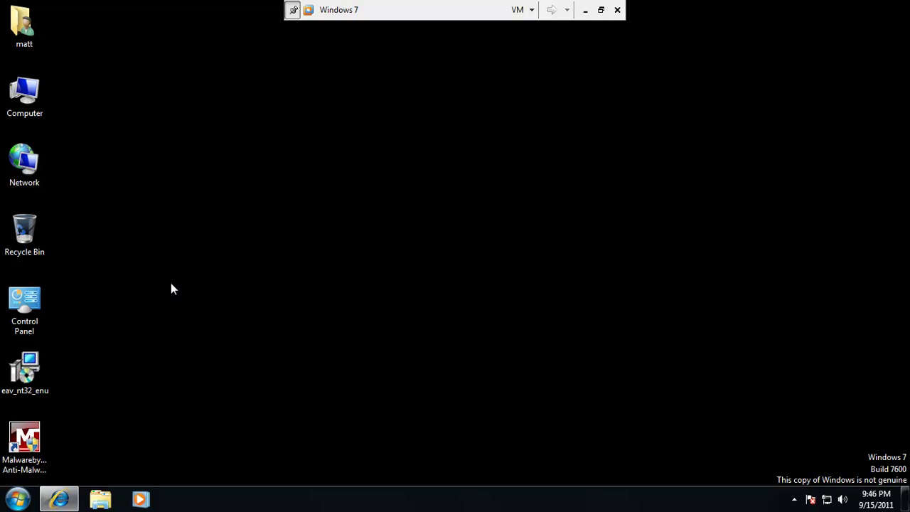
Check the hidden tray icons, then exit full screen to the windowed VMware Workstation.
click(794, 499)
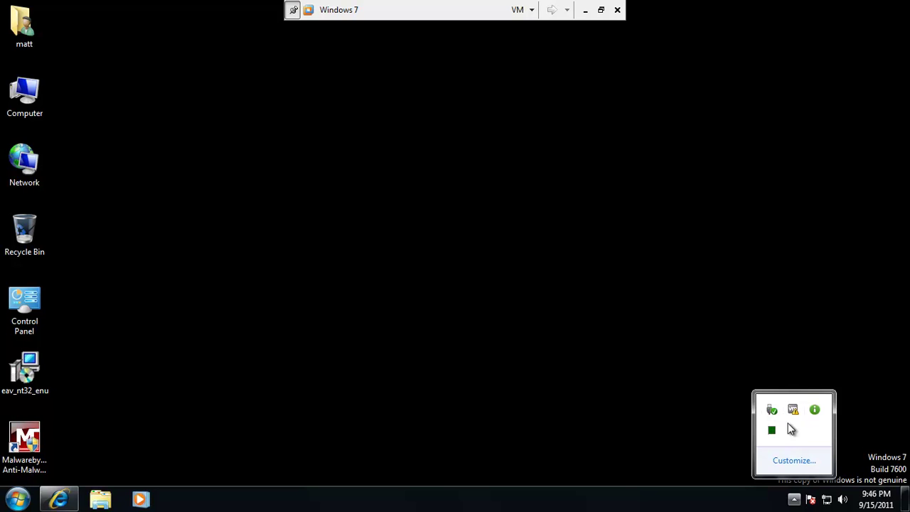
mouse_move(818, 416)
click(520, 168)
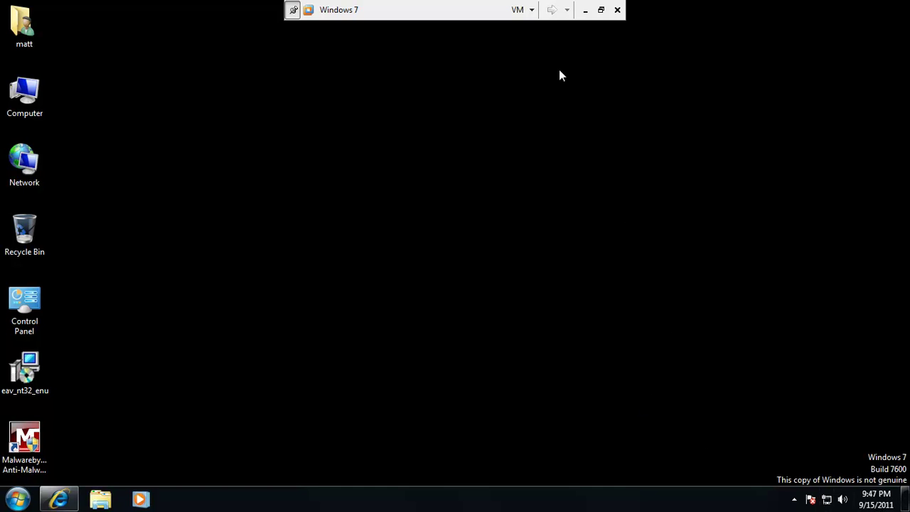
click(601, 10)
click(810, 500)
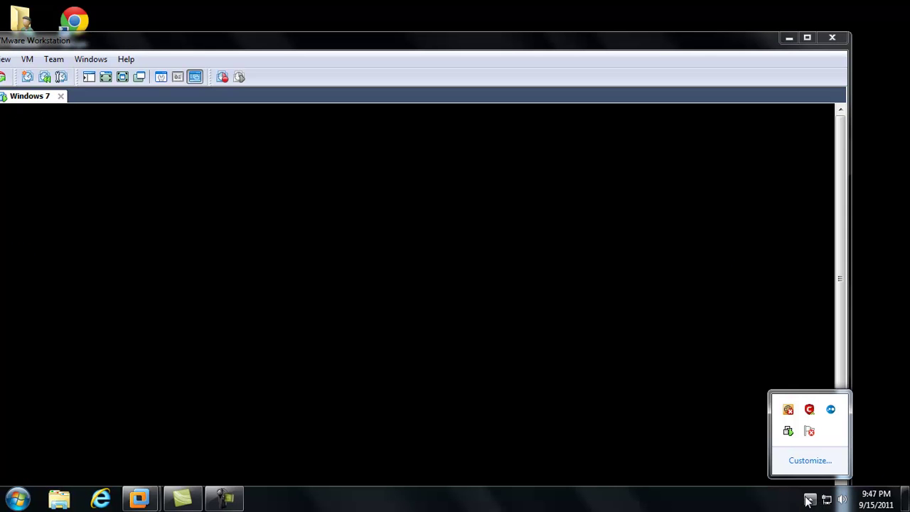